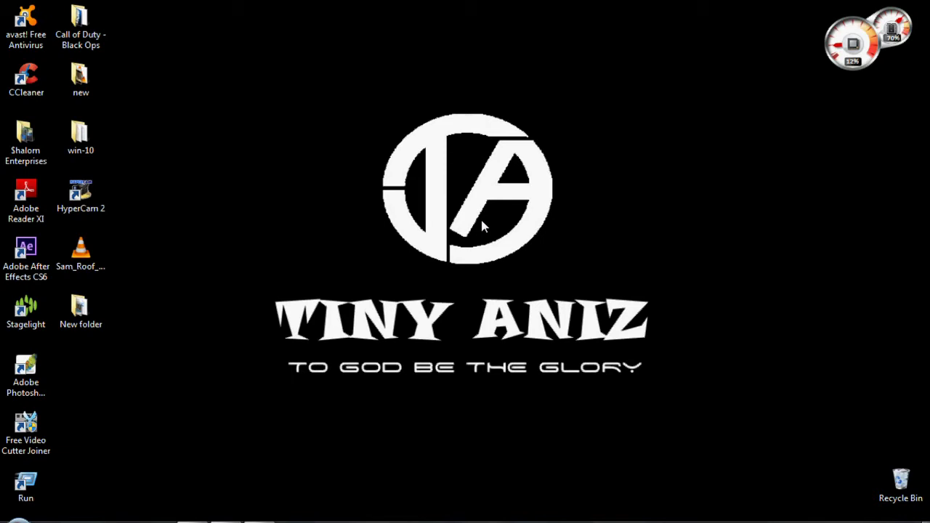
Restore After Effects and scrub the Sam_Roof_Jump composition between 0:00:00 and 0:00:04:07.
click(259, 522)
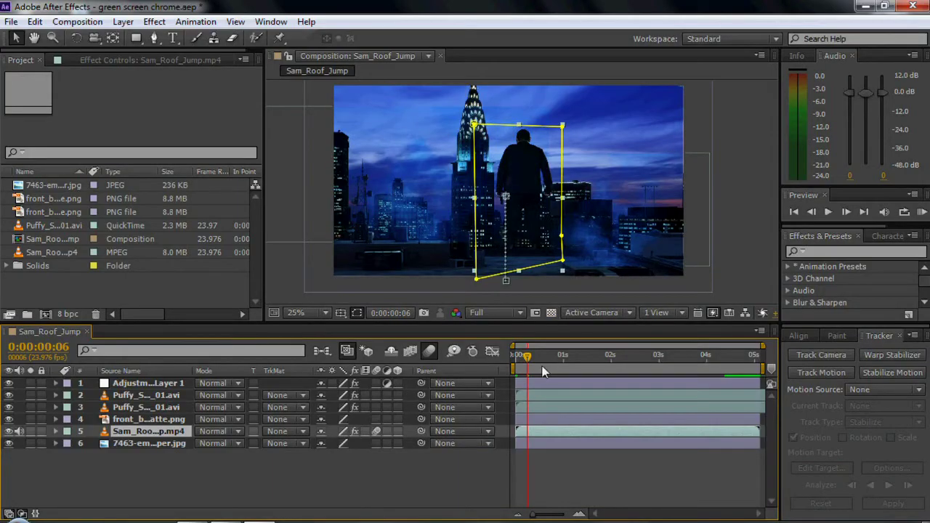
drag(605, 189, 621, 197)
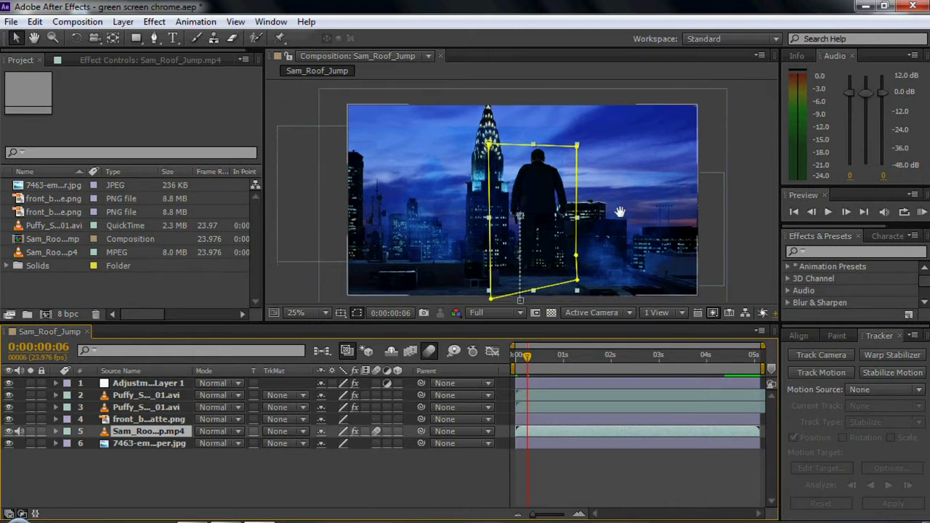
drag(526, 363, 730, 363)
scroll(538, 261, up, 2)
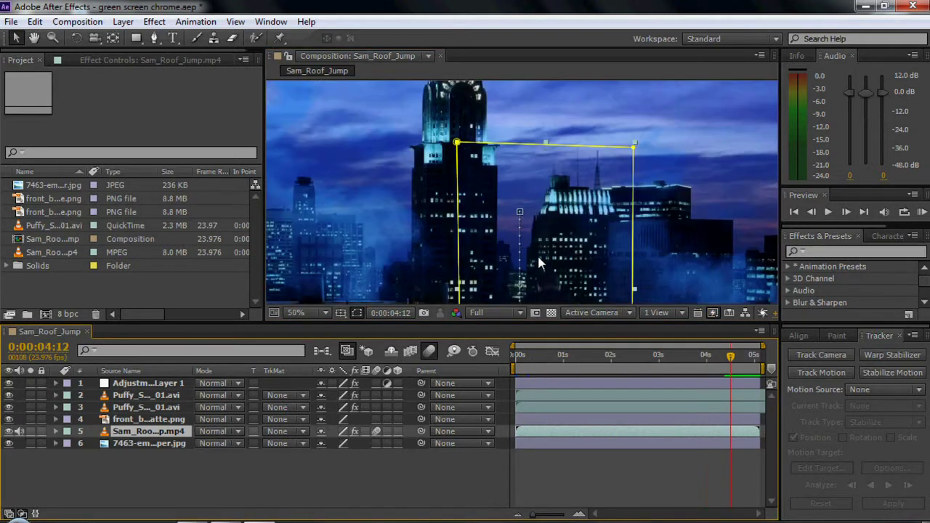
scroll(537, 258, up, 2)
scroll(550, 204, up, 1)
scroll(587, 196, down, 1)
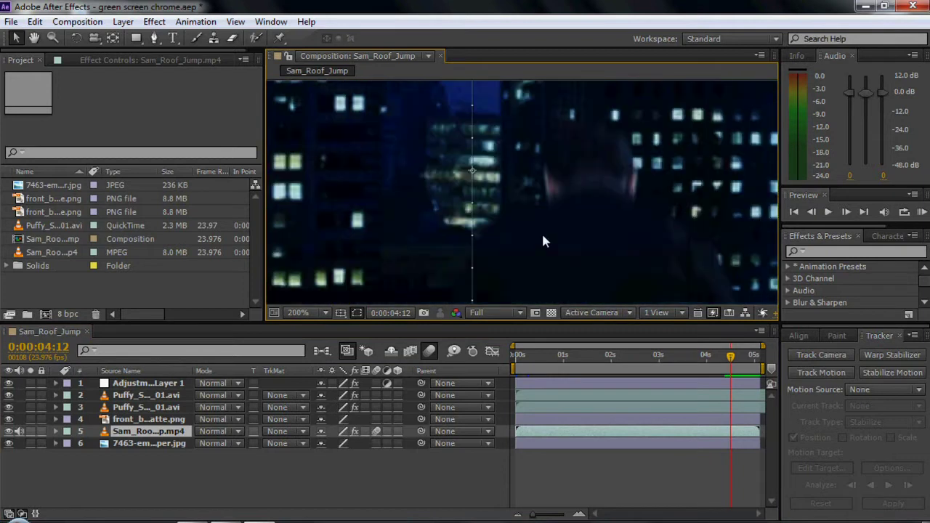
scroll(608, 227, down, 2)
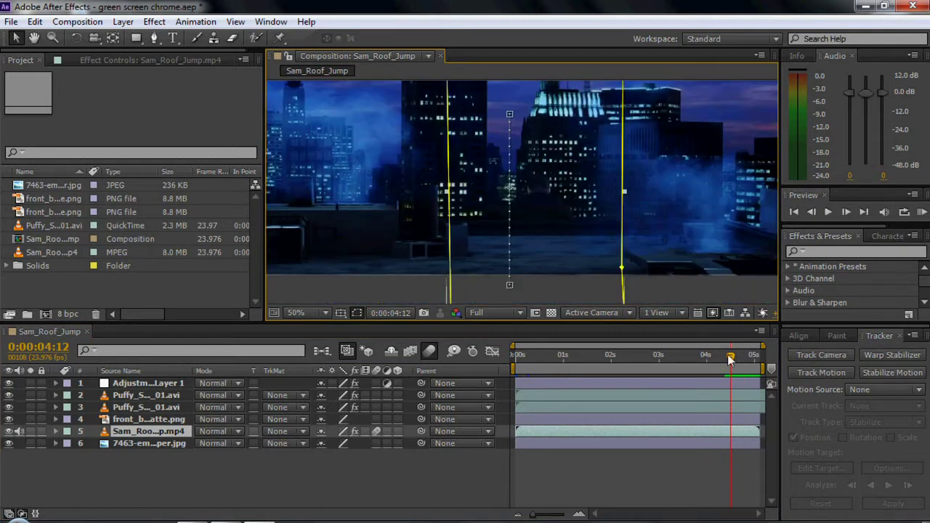
drag(730, 359, 710, 361)
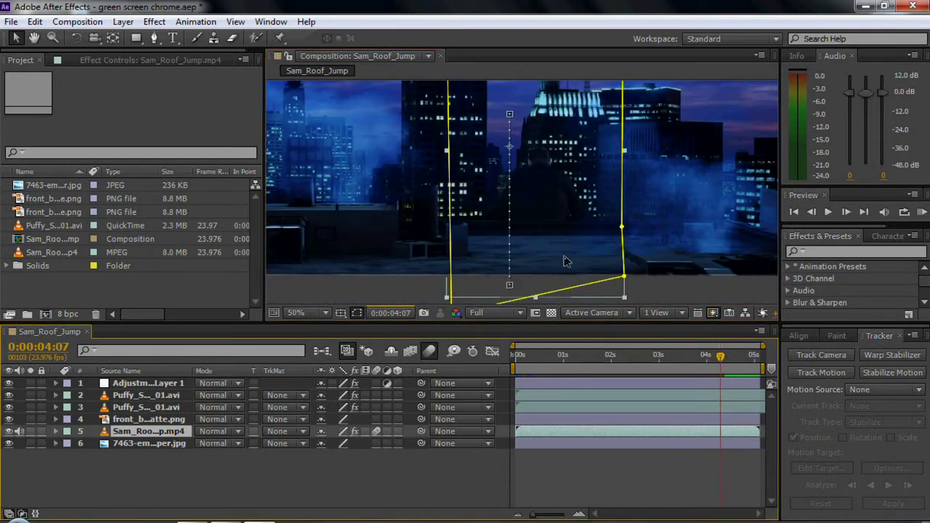
drag(719, 364, 419, 361)
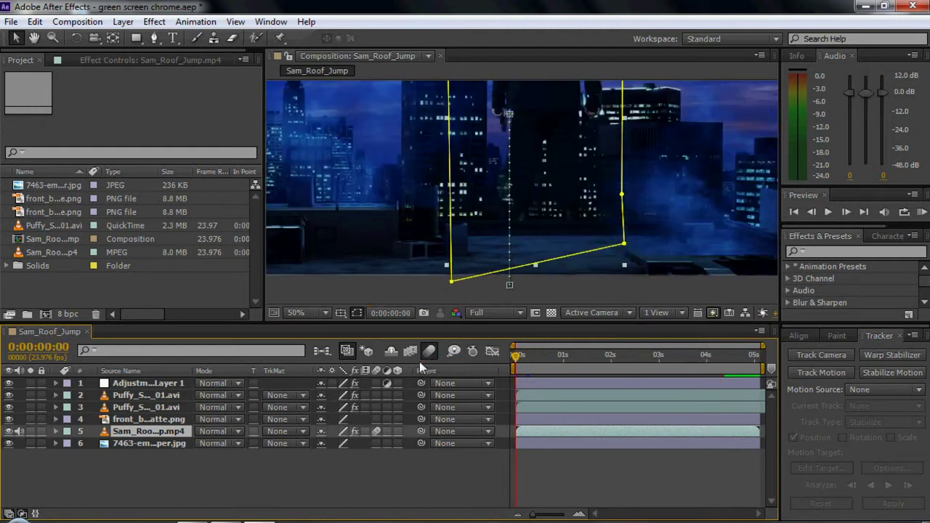
Recentre the composition view and select Sam_Roof_Jump.mp4 in the Project panel.
scroll(565, 92, down, 4)
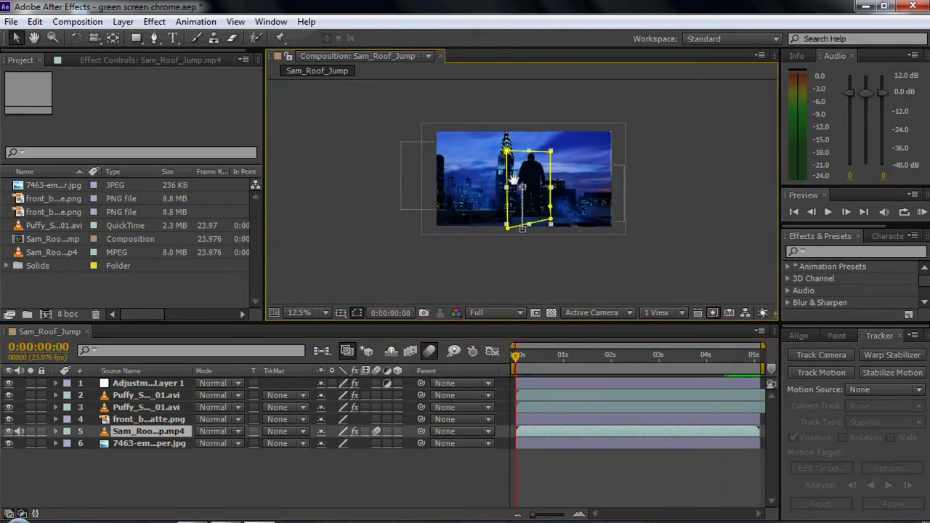
scroll(513, 178, up, 4)
scroll(513, 178, down, 2)
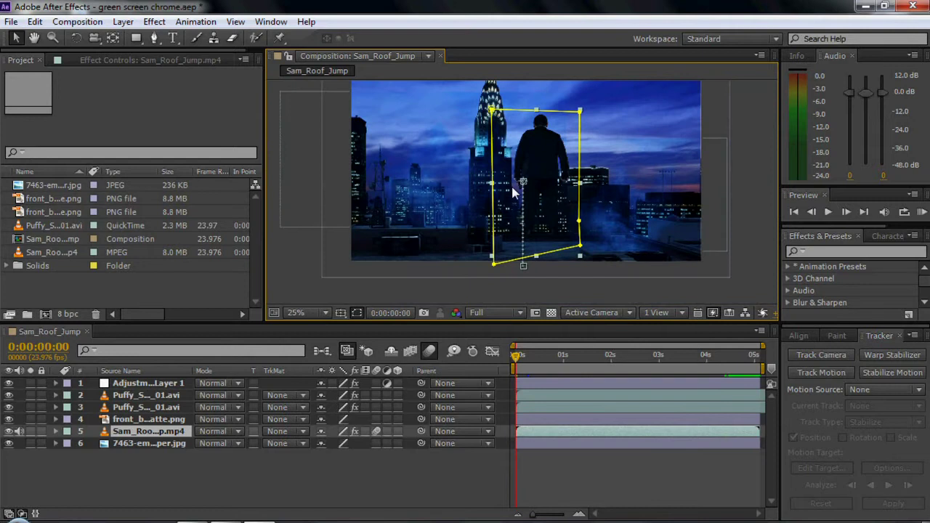
drag(513, 192, 515, 217)
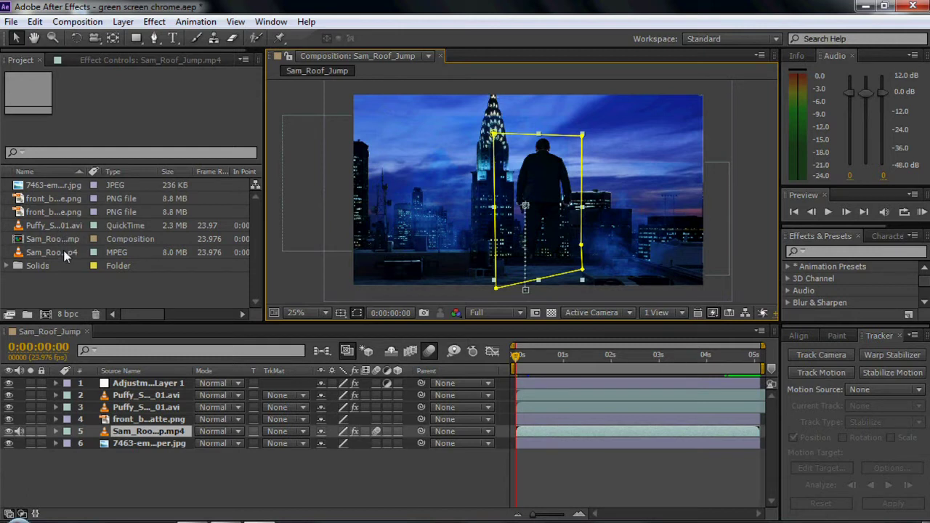
drag(64, 253, 71, 289)
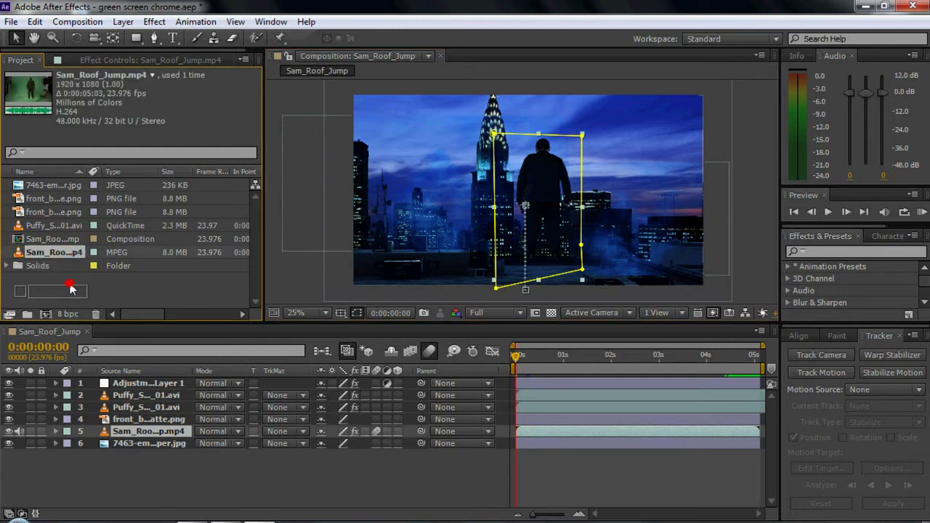
drag(71, 289, 83, 254)
Start a File > Import > File and cancel it.
click(11, 21)
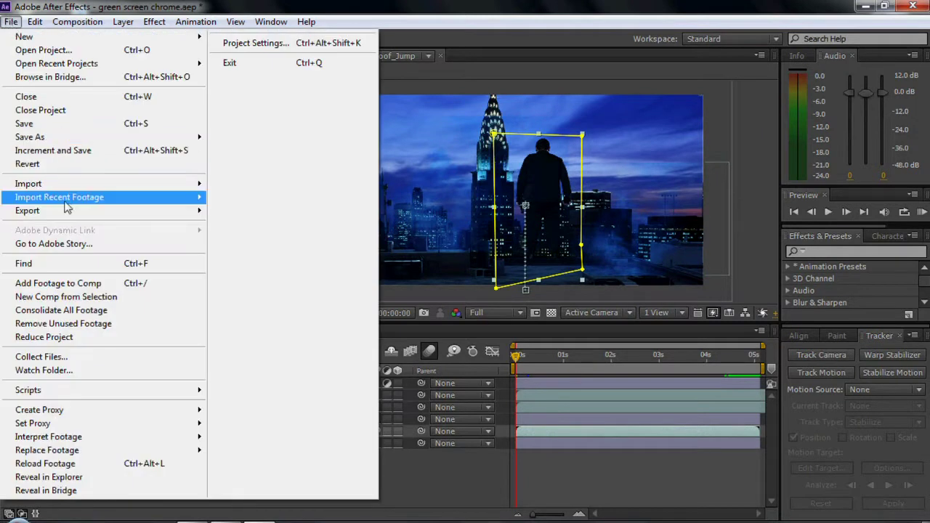
mouse_move(73, 183)
click(236, 182)
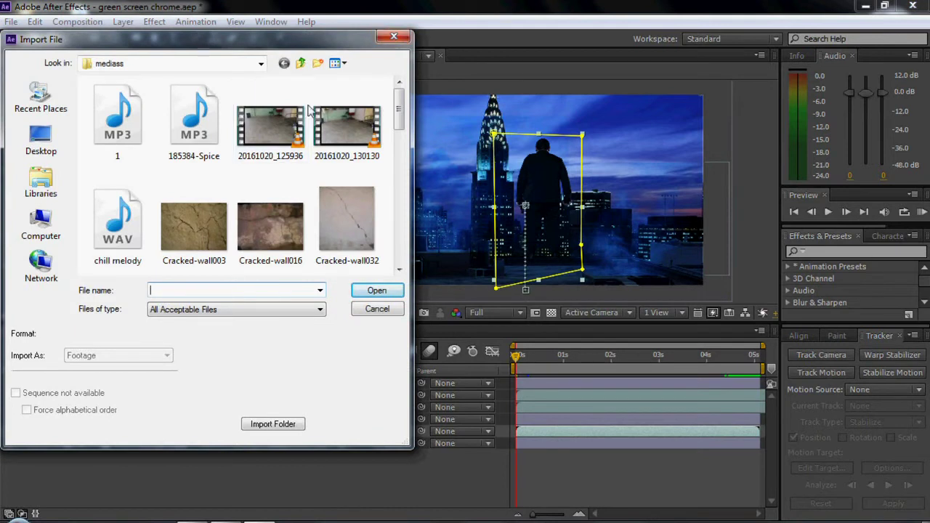
click(394, 36)
Create composition Sam_Roof_Jump 2 from Sam_Roof_Jump.mp4 and close the original Sam_Roof_Jump timeline.
click(54, 253)
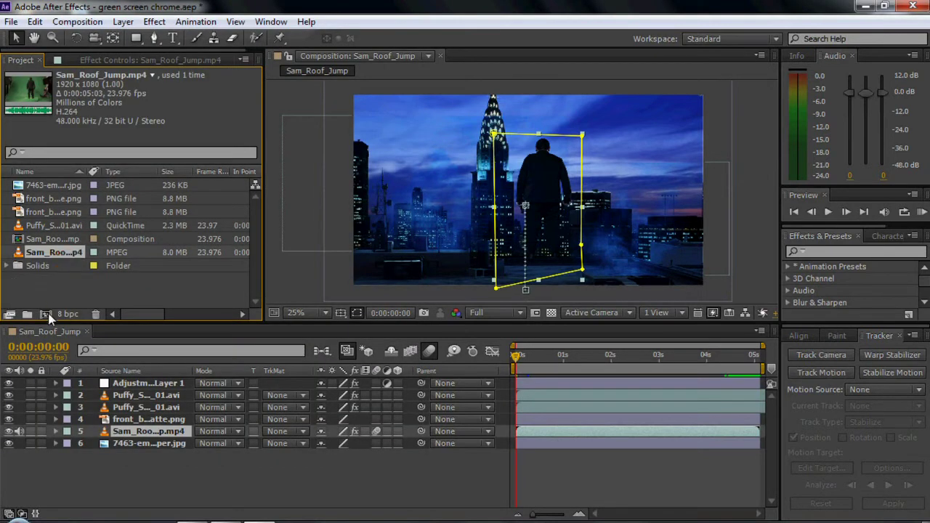
click(46, 313)
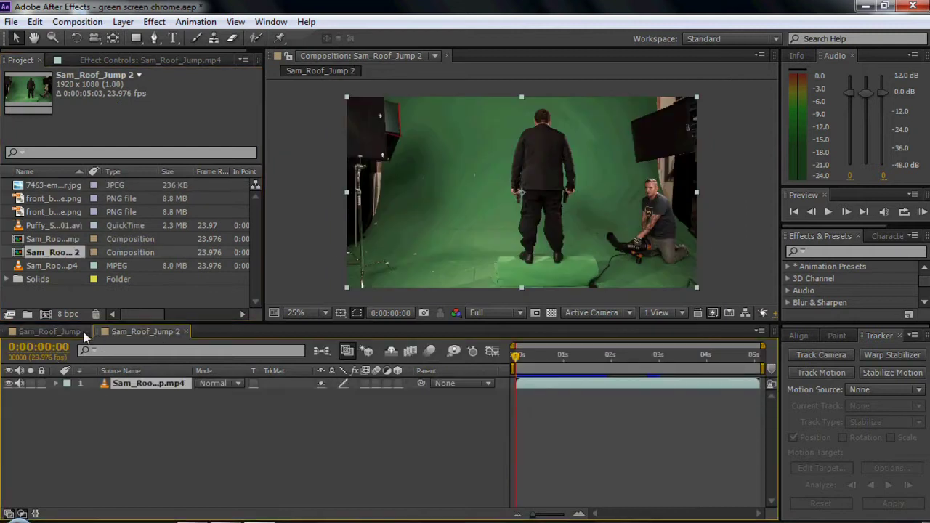
click(79, 333)
click(87, 332)
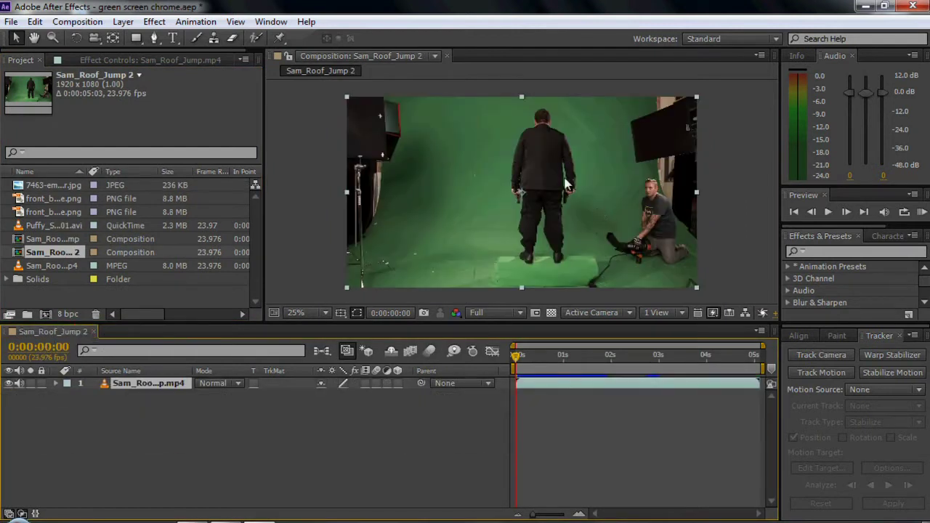
click(921, 211)
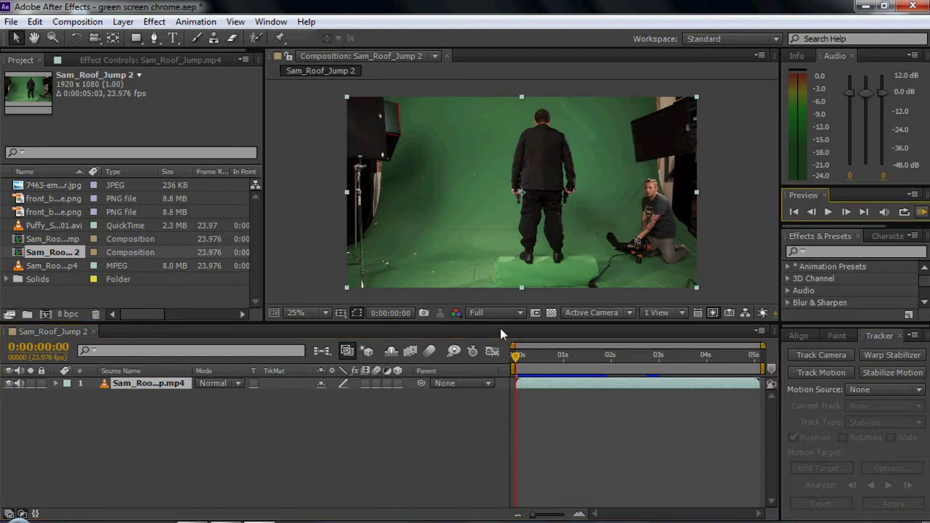
click(514, 360)
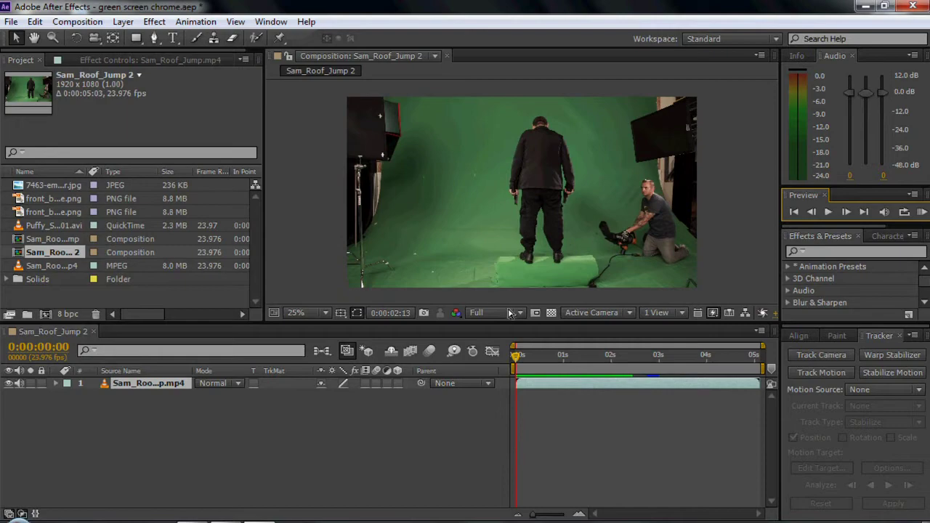
Switch to the SUPERHERO LANDING video in VLC and skim between 03:14 and 02:44.
click(269, 465)
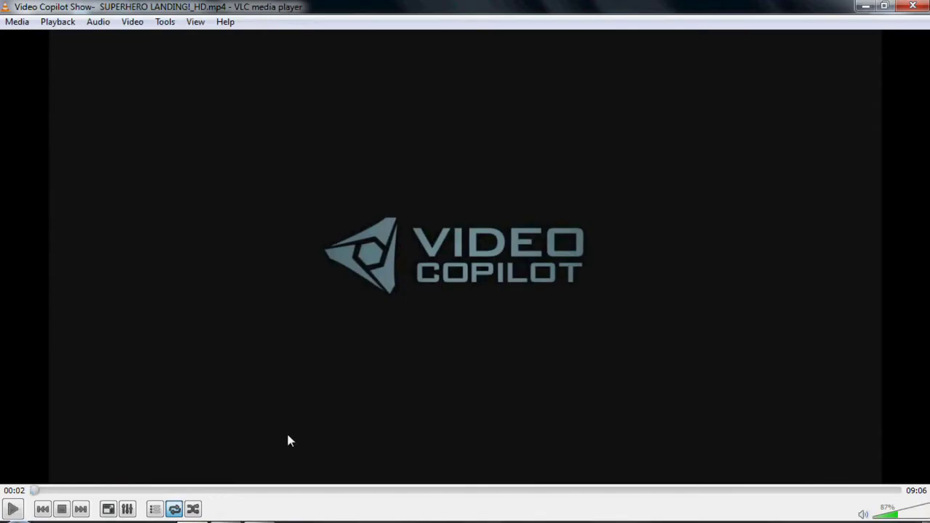
click(341, 493)
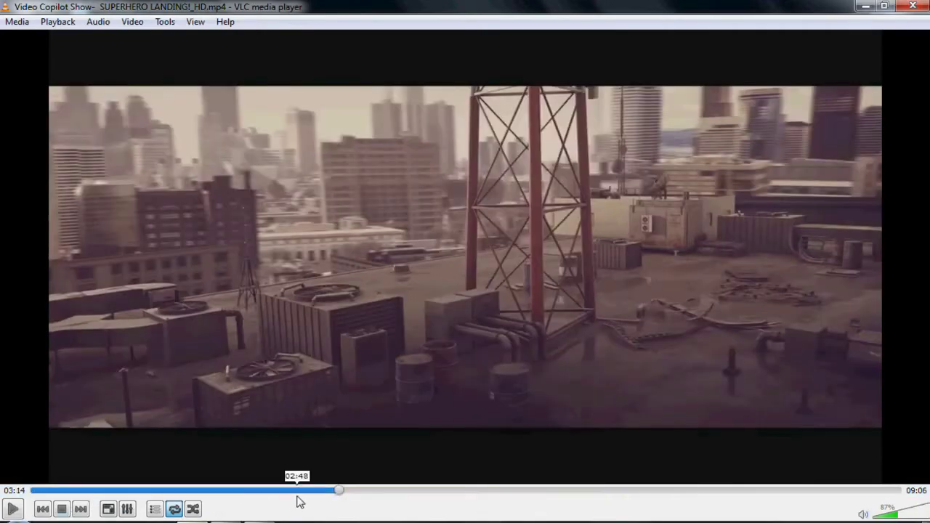
click(323, 491)
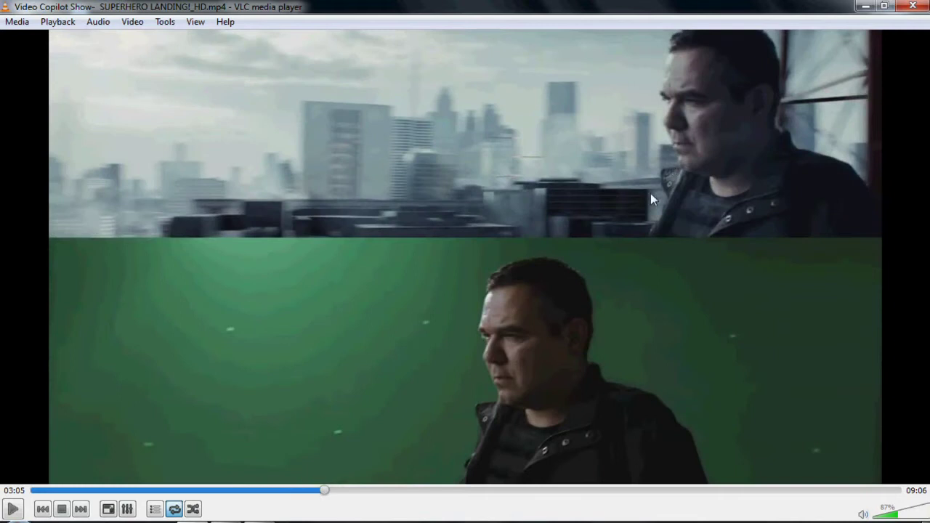
click(310, 491)
click(305, 493)
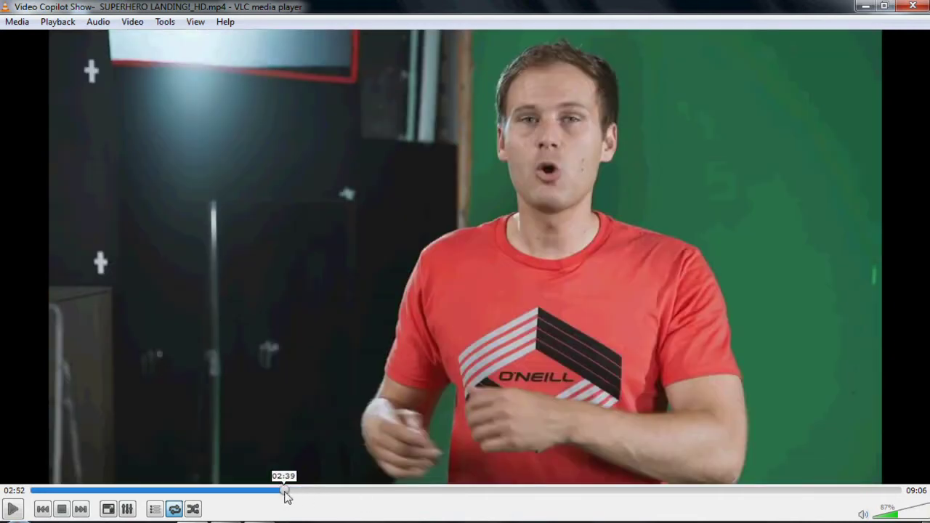
click(286, 494)
click(293, 493)
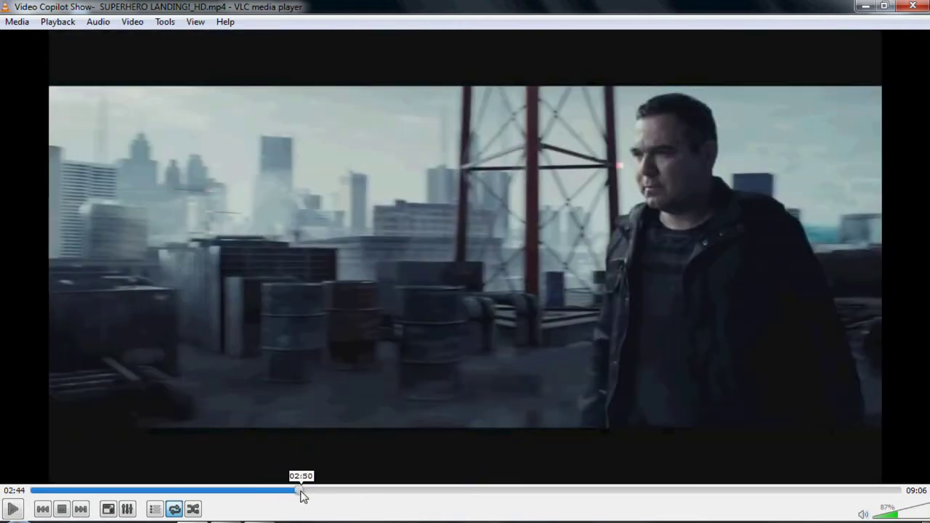
click(299, 491)
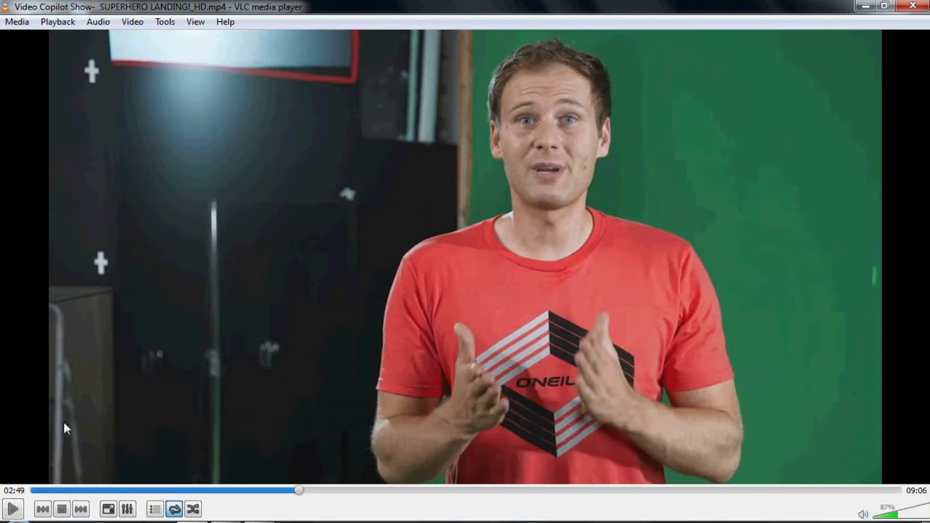
Skim back toward 00:37, then forward to the 01:34 rooftop shot and play it briefly.
click(280, 492)
click(249, 493)
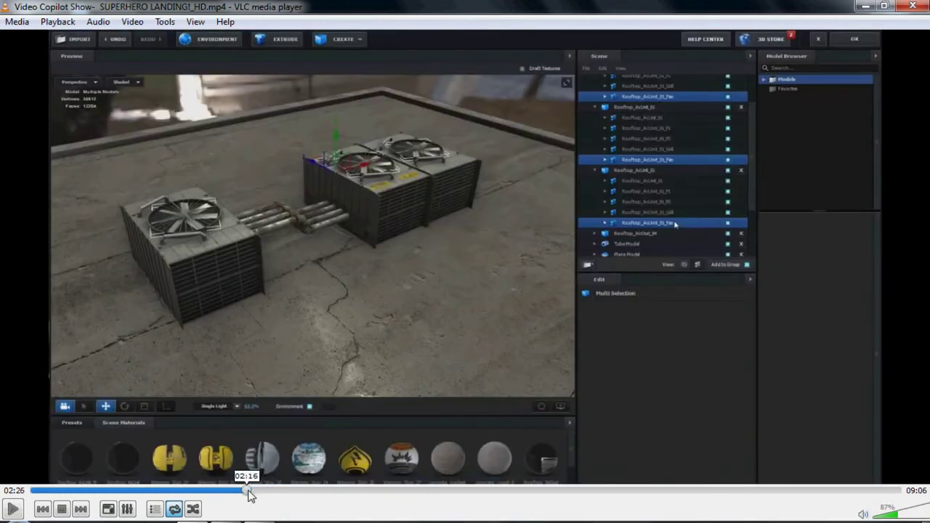
click(224, 492)
click(168, 492)
click(109, 493)
click(91, 493)
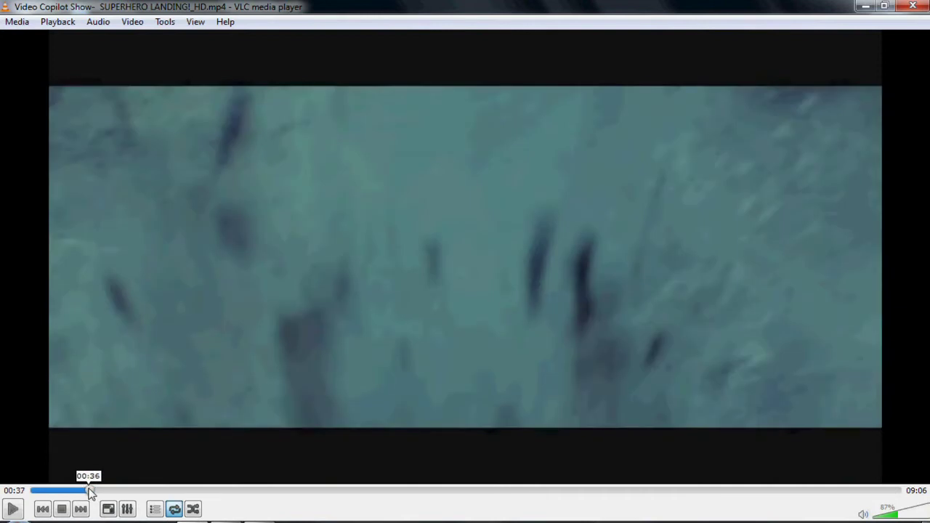
click(149, 493)
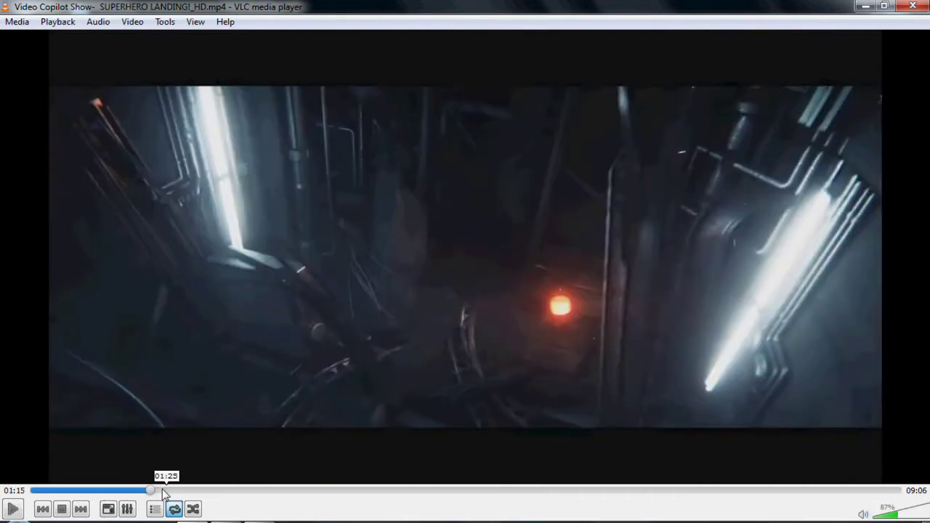
click(167, 493)
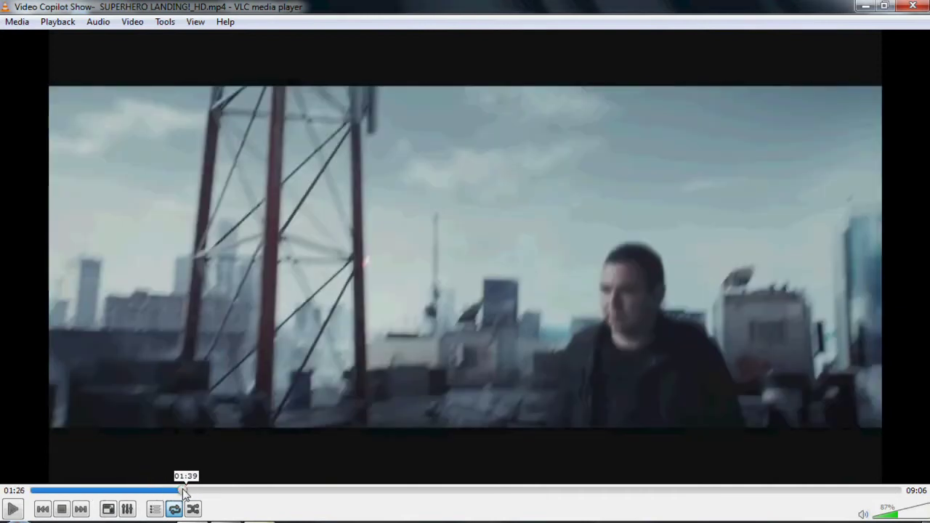
click(175, 493)
click(183, 493)
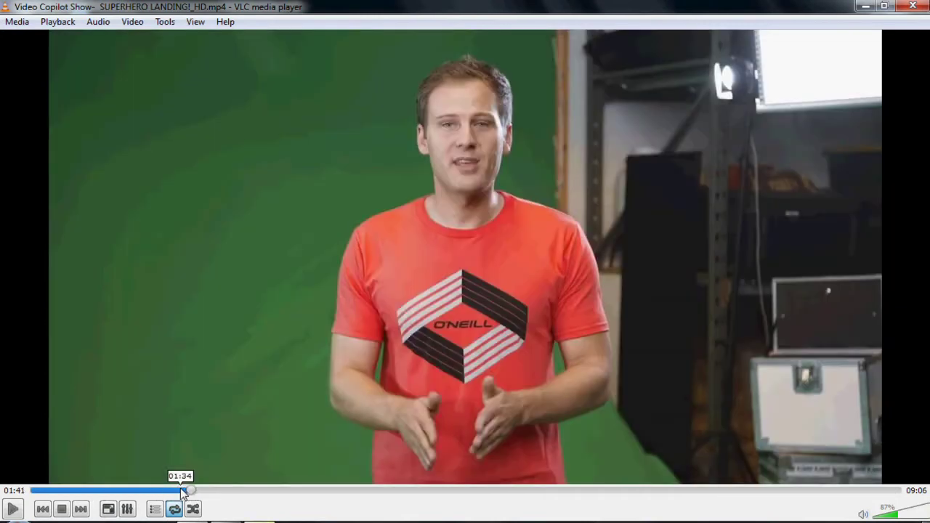
click(182, 492)
key(space)
key(space)
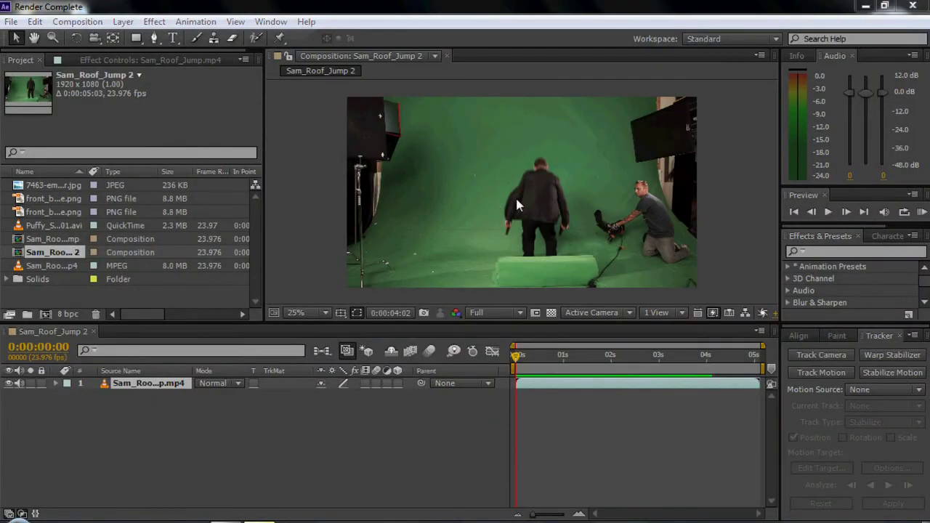
Stop playback at 0:00:02:03 and apply Effect > Keying > Keylight (1.2) to Sam_Roof_Jump.mp4.
click(514, 356)
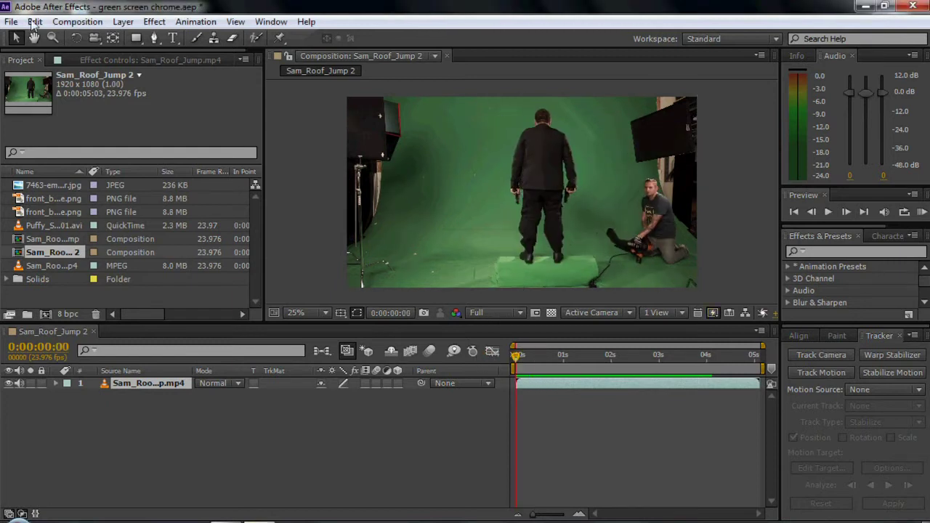
key(space)
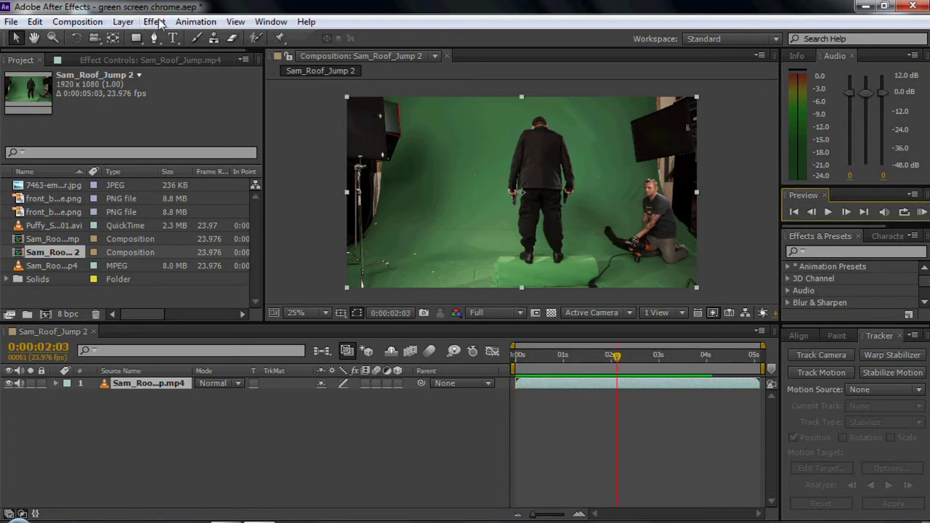
click(160, 24)
mouse_move(204, 240)
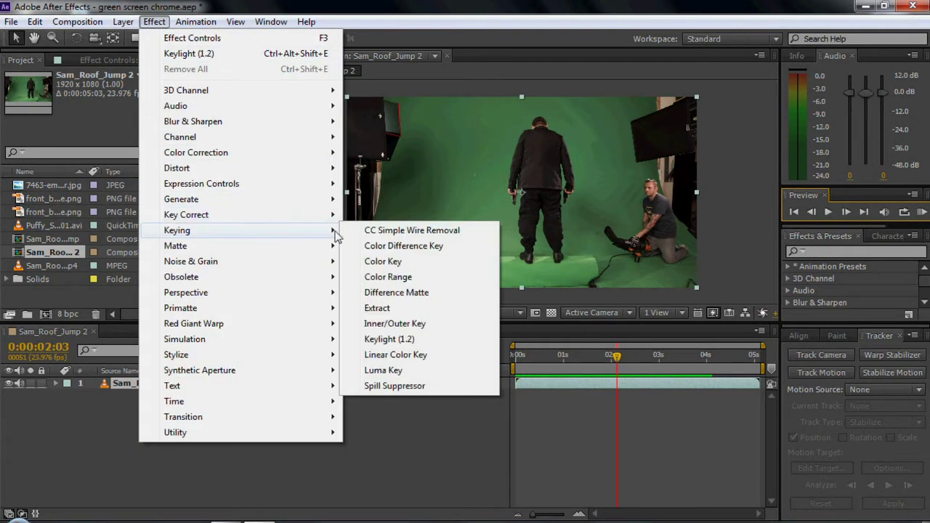
click(389, 339)
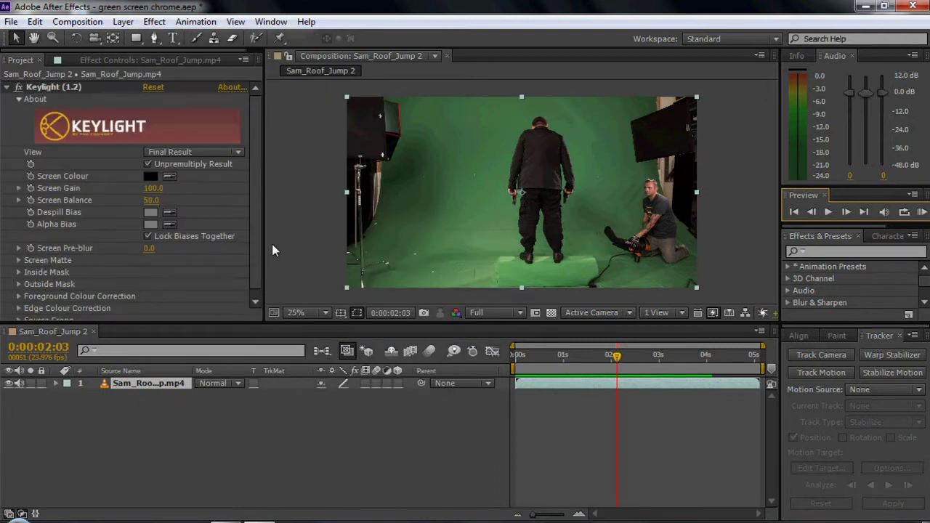
click(180, 111)
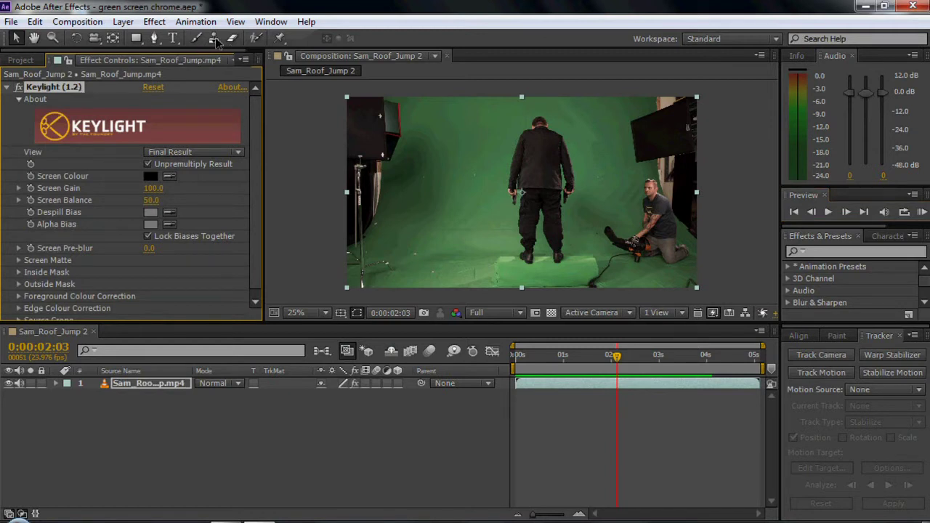
Start a Pen mask below the actor and trace it up his right side and over his head.
click(159, 42)
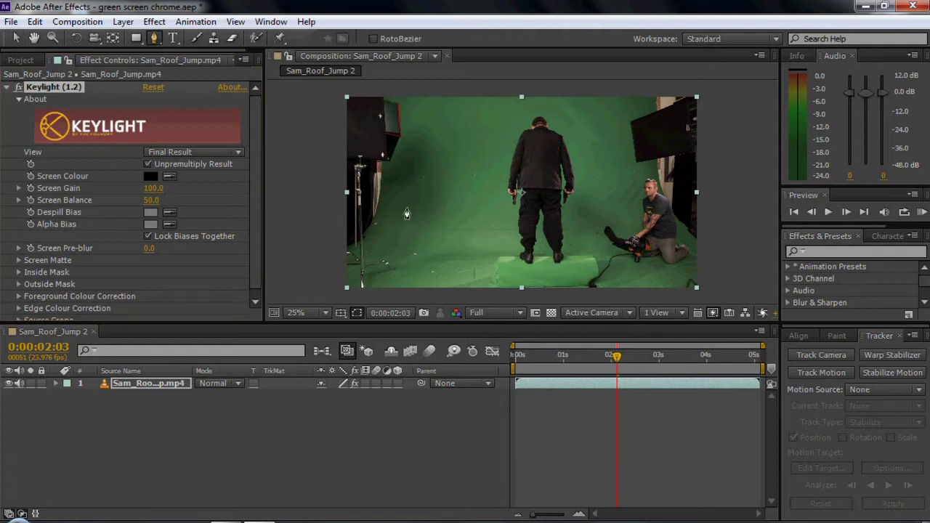
drag(492, 288, 587, 286)
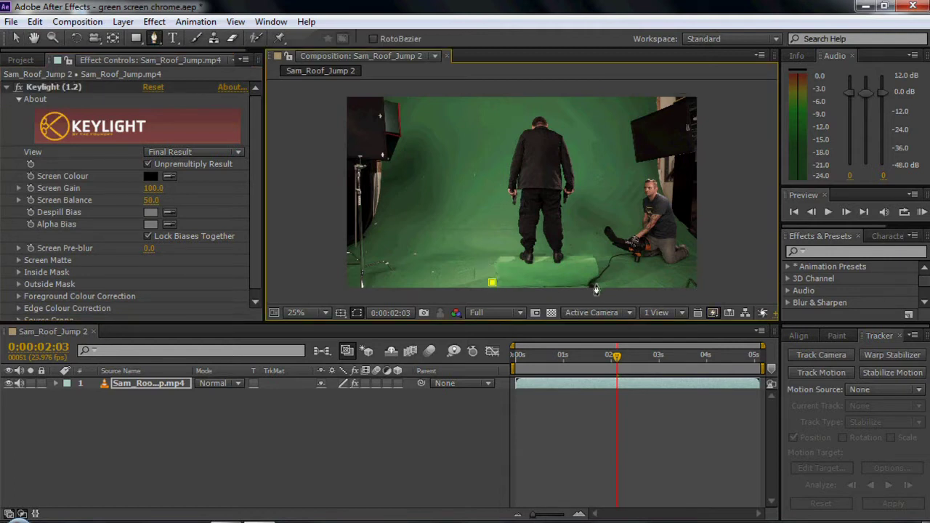
click(575, 275)
click(589, 235)
click(593, 197)
click(586, 167)
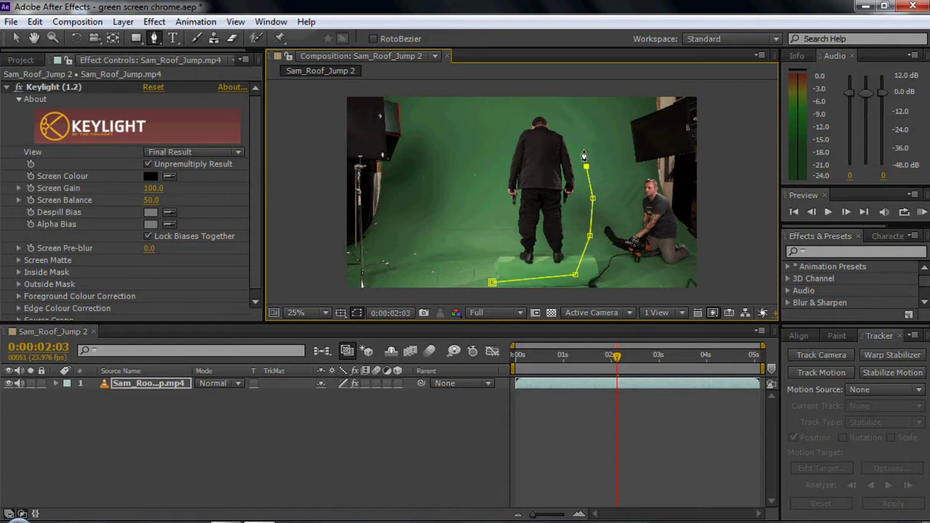
click(575, 122)
click(559, 106)
click(516, 101)
Trace the mask down the actor's left side to close it, then eyedrop the green as Keylight's Screen Colour.
click(493, 122)
click(485, 155)
click(481, 205)
click(481, 237)
click(483, 269)
click(492, 283)
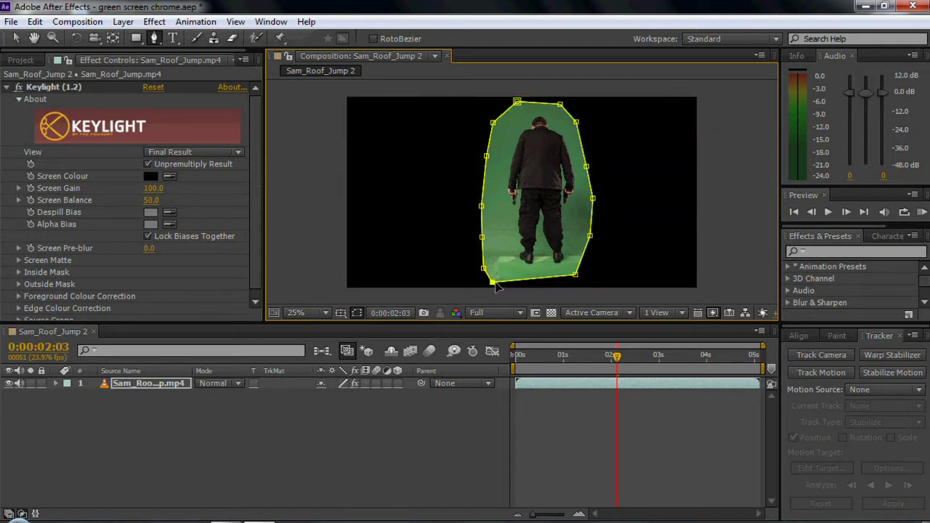
click(322, 436)
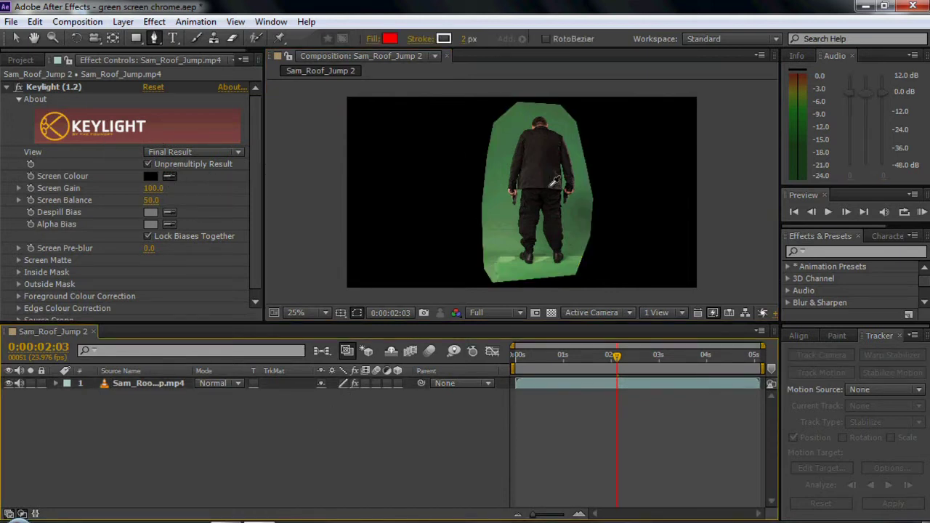
click(494, 206)
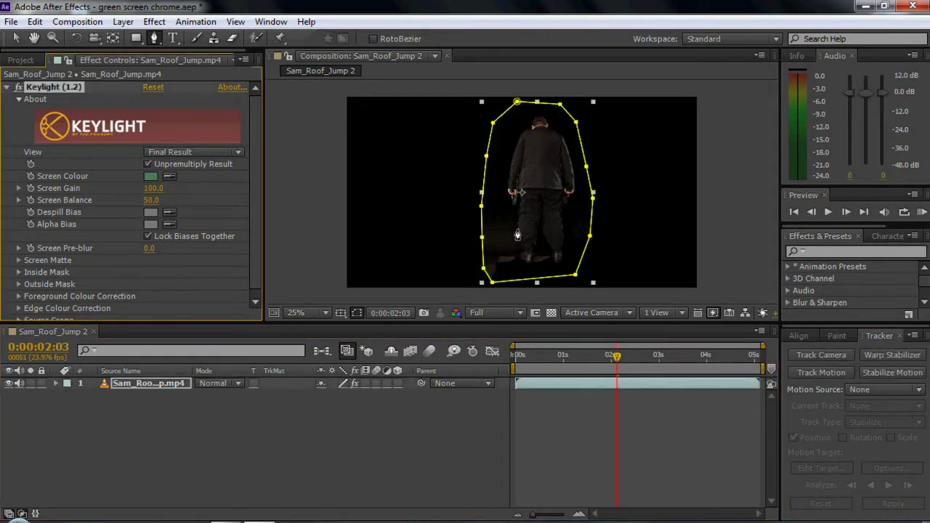
Zoom in and pan over the keyed actor's legs and feet, then open Keylight's View dropdown.
scroll(517, 234, up, 2)
drag(499, 248, 500, 177)
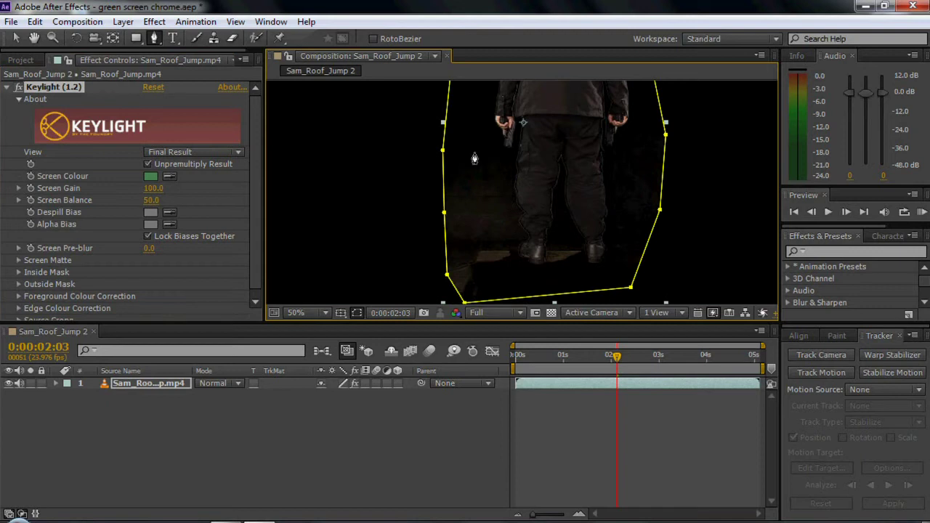
drag(571, 160, 564, 197)
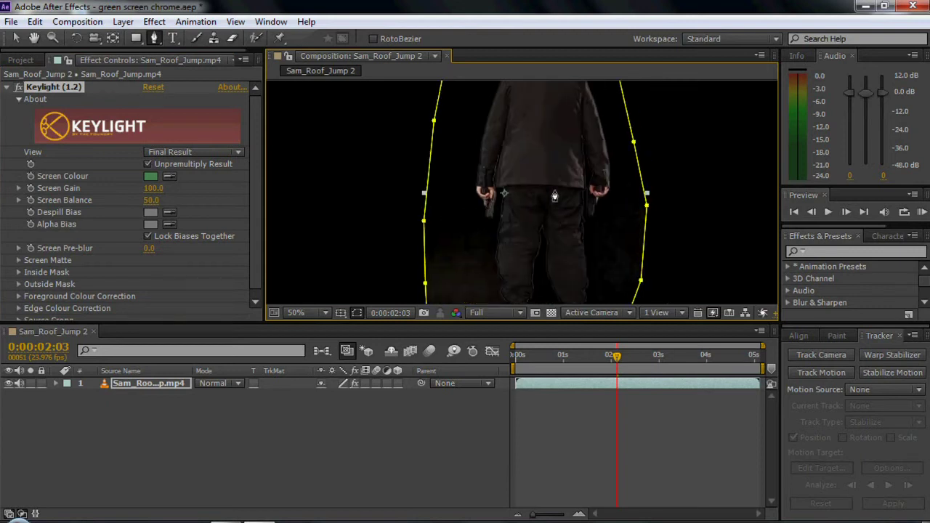
scroll(564, 197, down, 2)
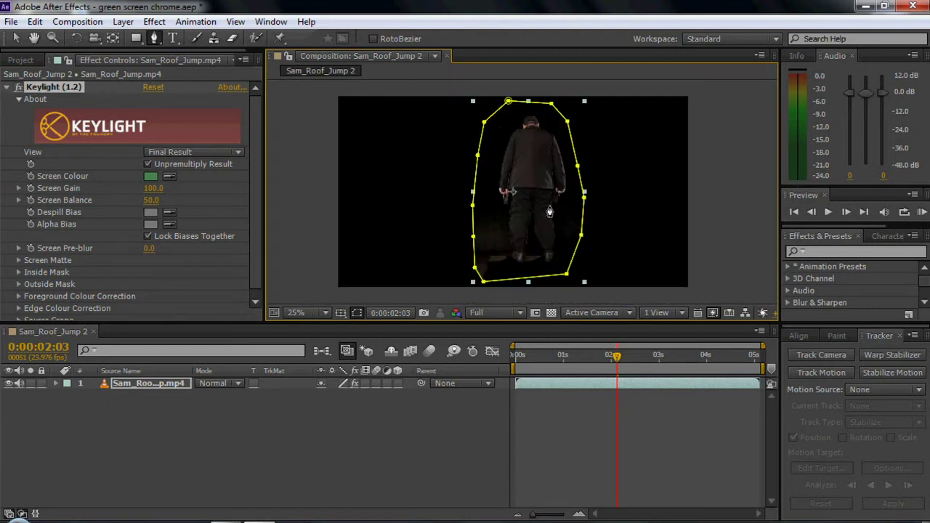
drag(549, 211, 549, 203)
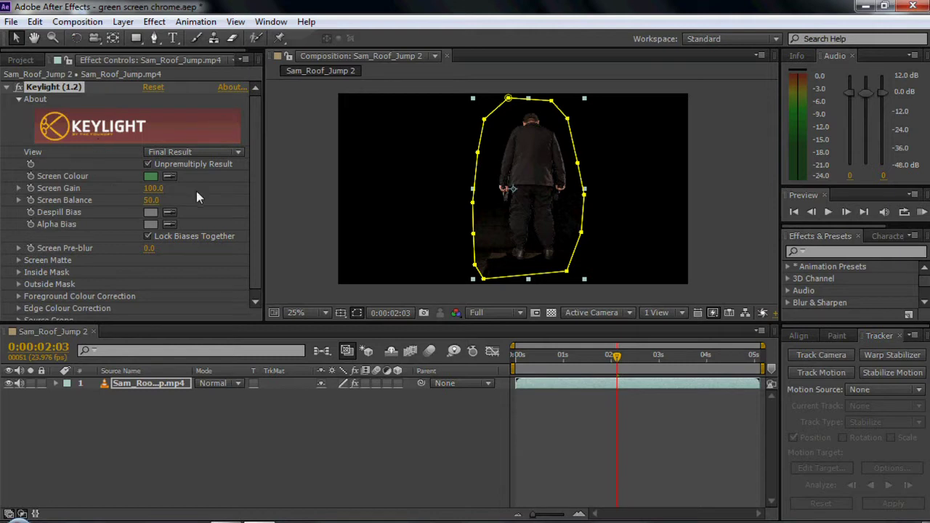
click(187, 150)
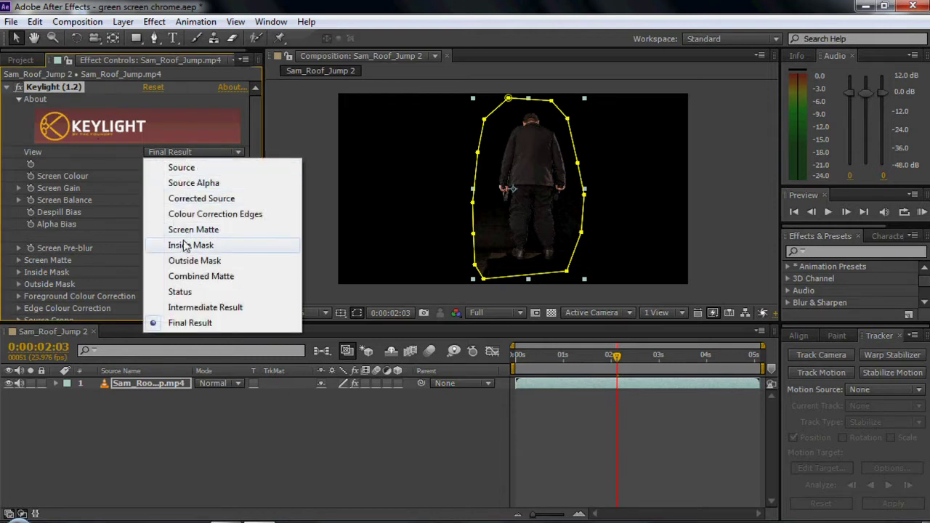
Switch Keylight's View to Screen Matte and raise Clip Black to 55.
click(195, 229)
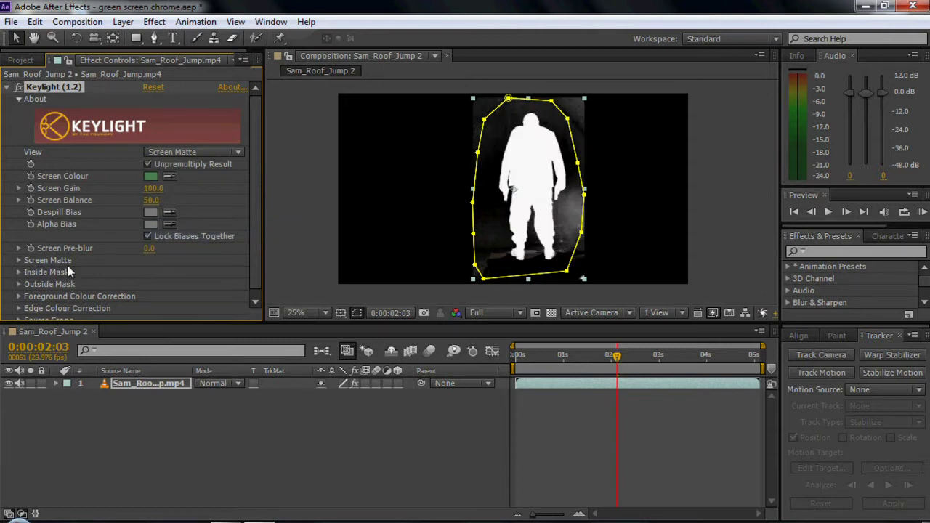
click(19, 260)
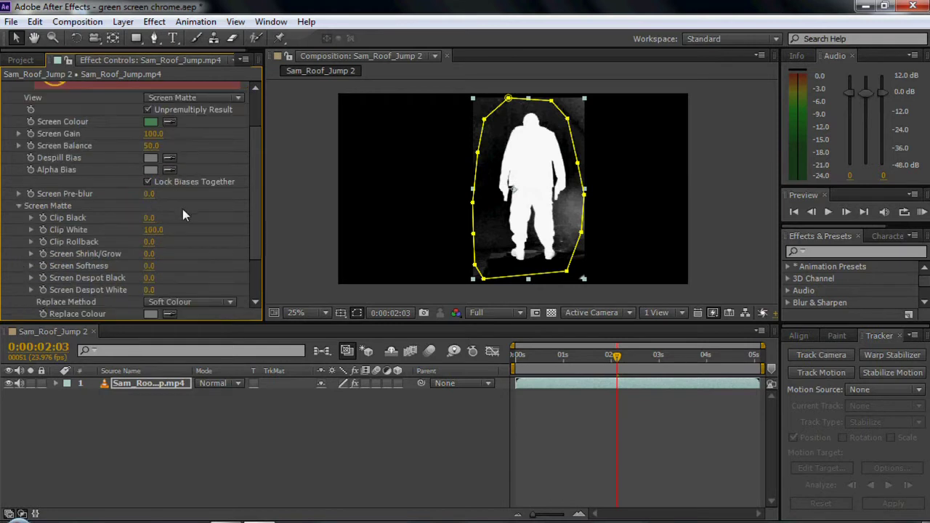
scroll(160, 218, down, 3)
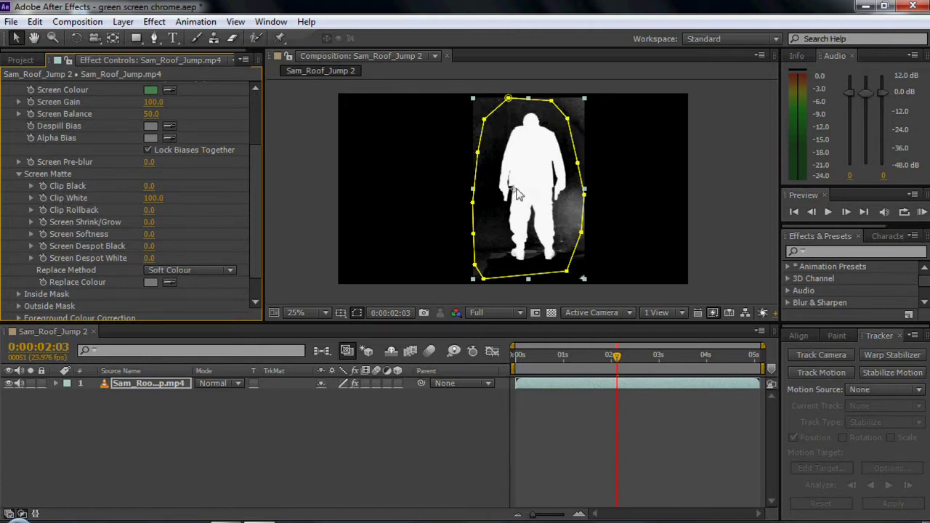
click(149, 186)
drag(149, 185, 154, 194)
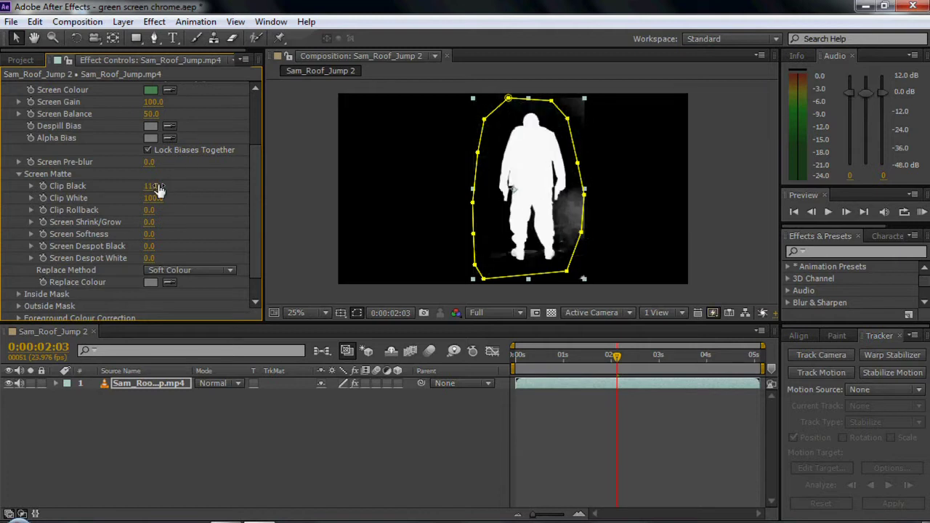
click(150, 186)
drag(153, 186, 157, 190)
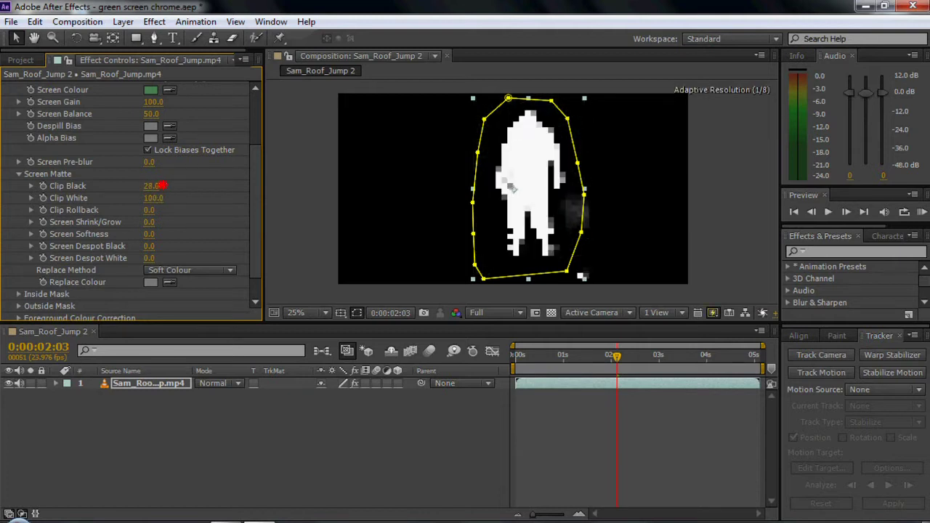
drag(156, 189, 175, 187)
Lower Clip White to 79 to solidify the actor's matte.
scroll(552, 183, up, 3)
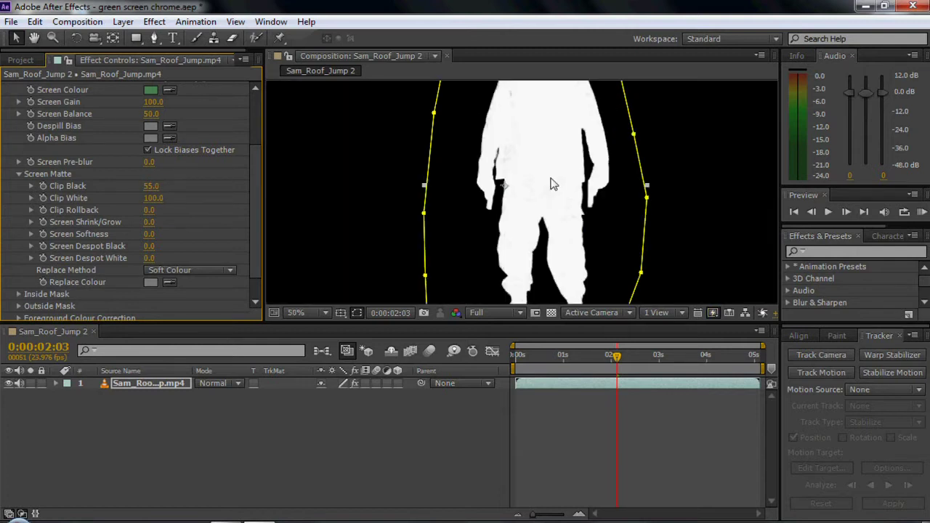
scroll(552, 178, down, 1)
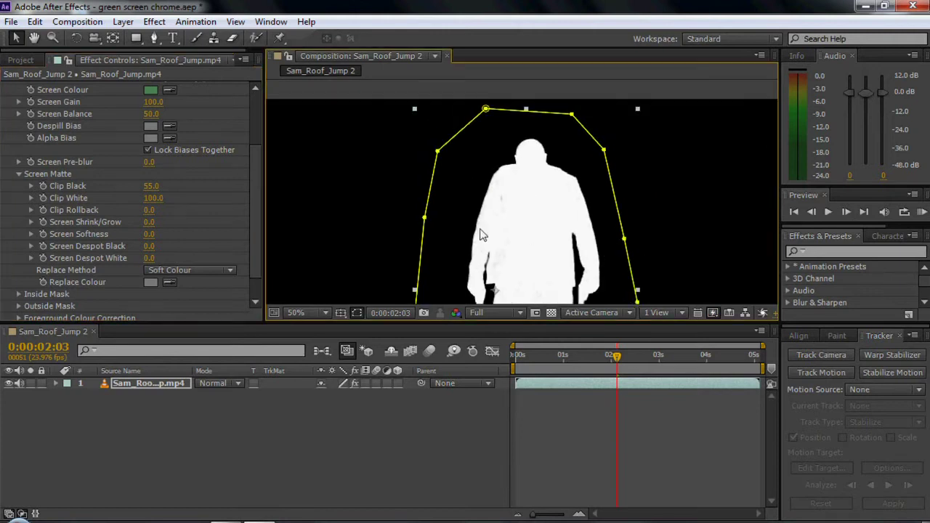
drag(154, 198, 148, 197)
scroll(596, 170, up, 1)
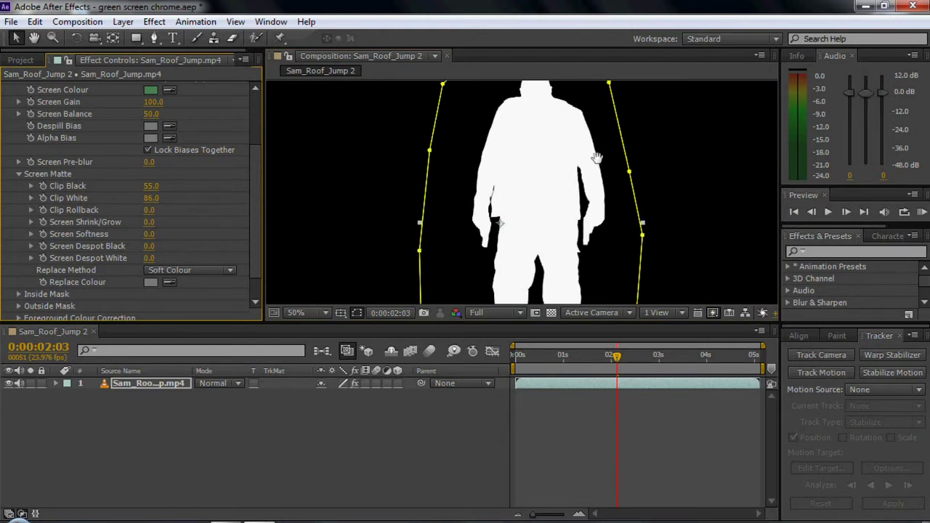
scroll(595, 170, down, 3)
drag(150, 198, 145, 198)
scroll(519, 226, up, 1)
scroll(510, 228, down, 1)
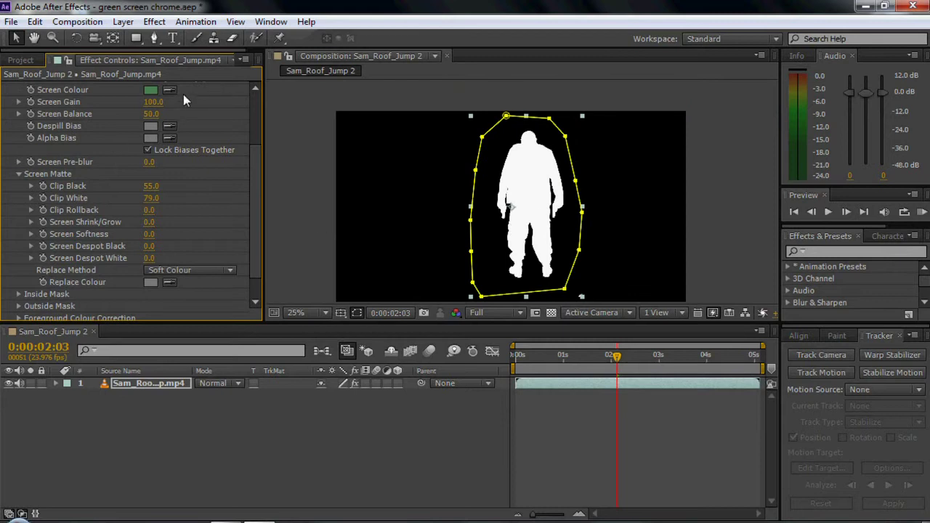
Set Keylight's Replace Method to Source.
click(191, 269)
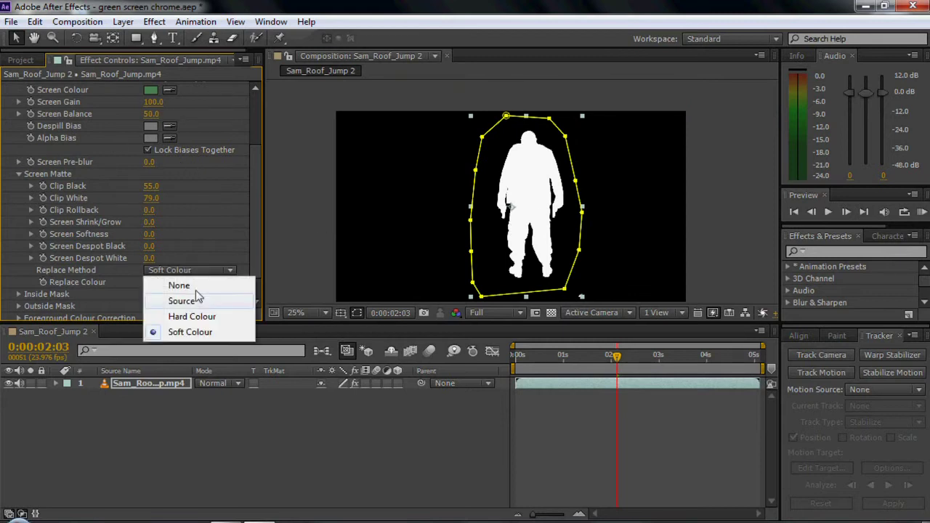
click(202, 301)
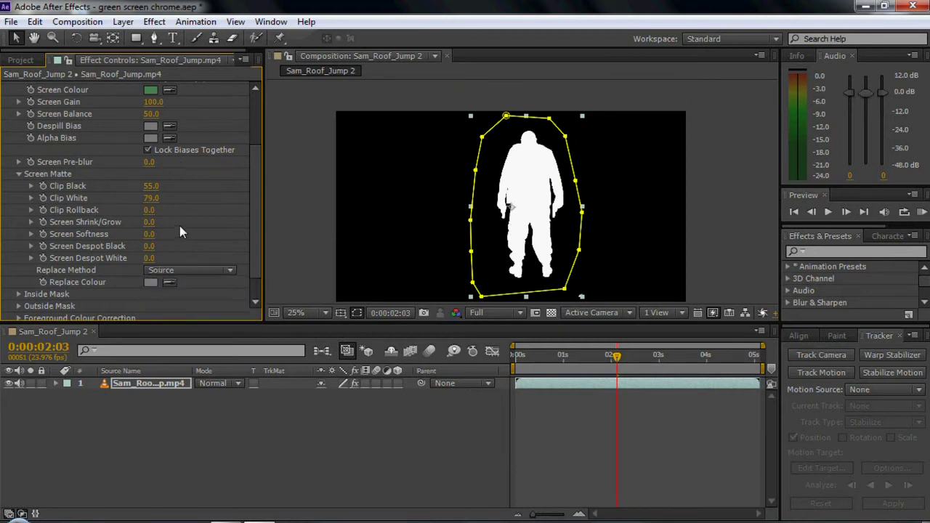
scroll(179, 225, up, 3)
click(193, 153)
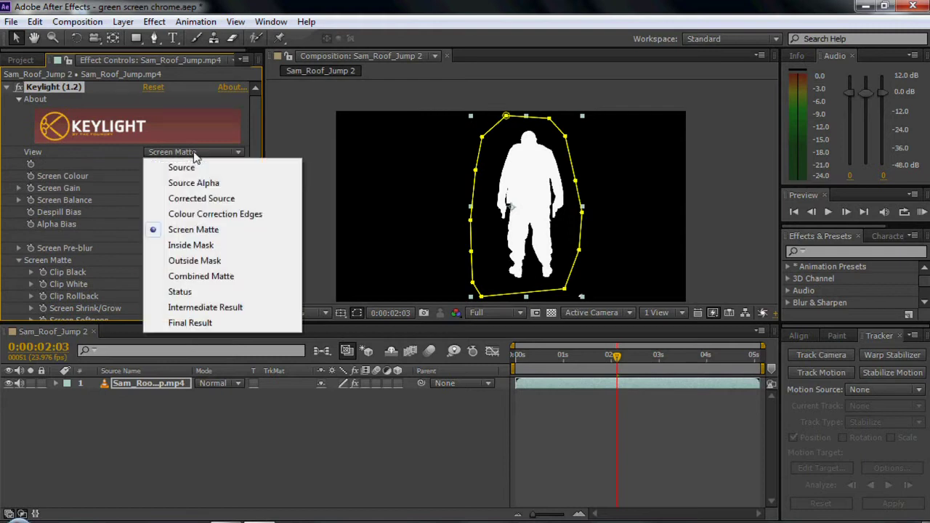
Set Keylight's View back to Final Result and reframe the composition viewer.
click(215, 321)
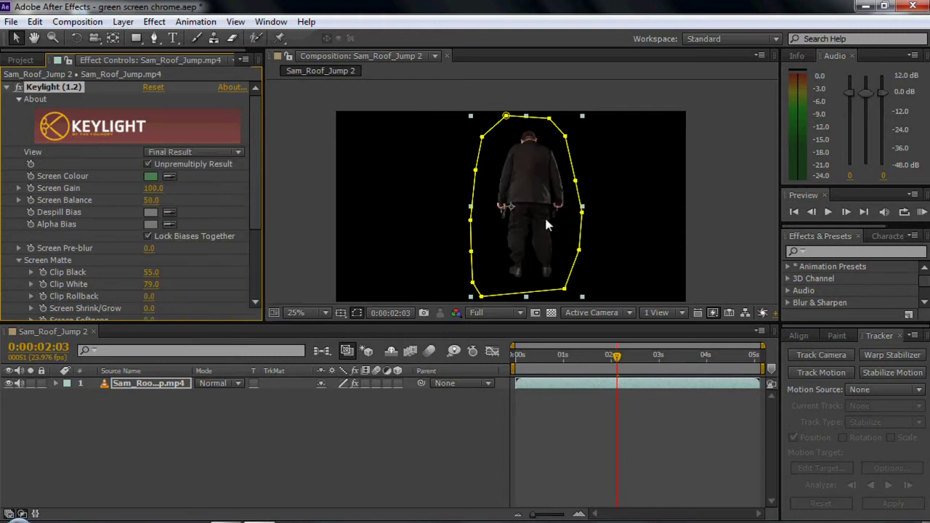
scroll(545, 218, up, 4)
scroll(486, 207, up, 3)
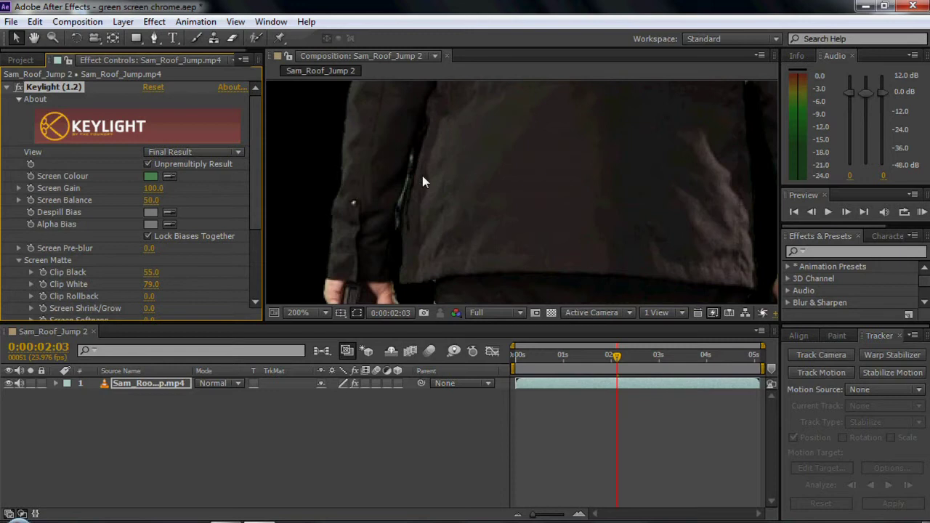
scroll(546, 206, down, 3)
scroll(545, 207, down, 4)
click(384, 443)
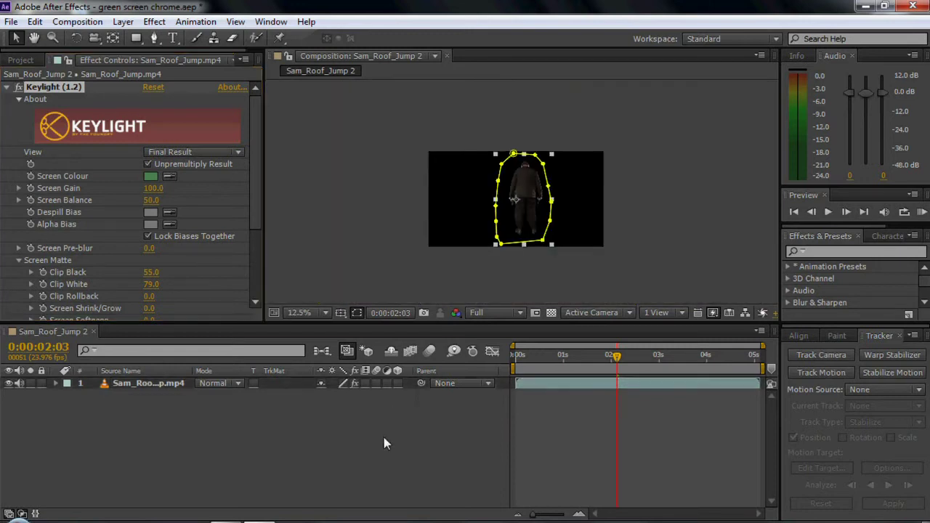
drag(536, 206, 532, 185)
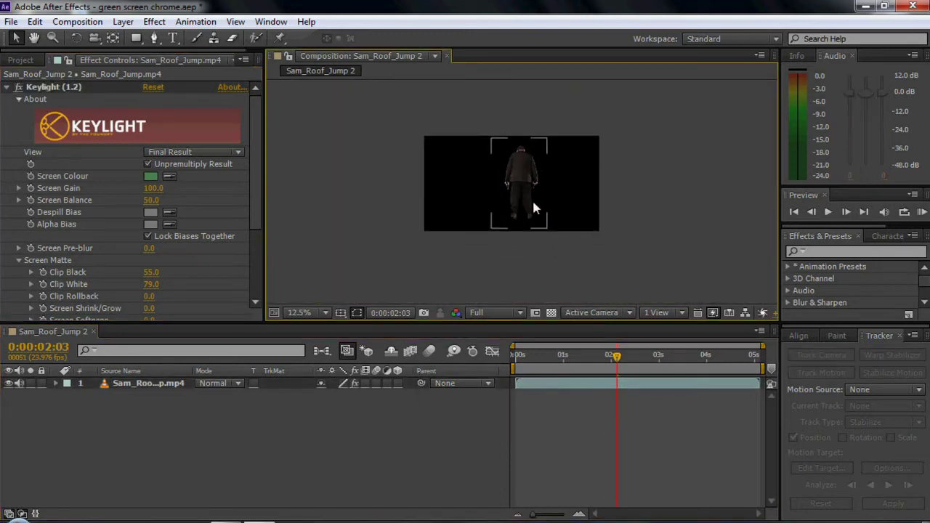
Show the Project panel and browse the footage items, ending on front_building_matte.png.
click(21, 60)
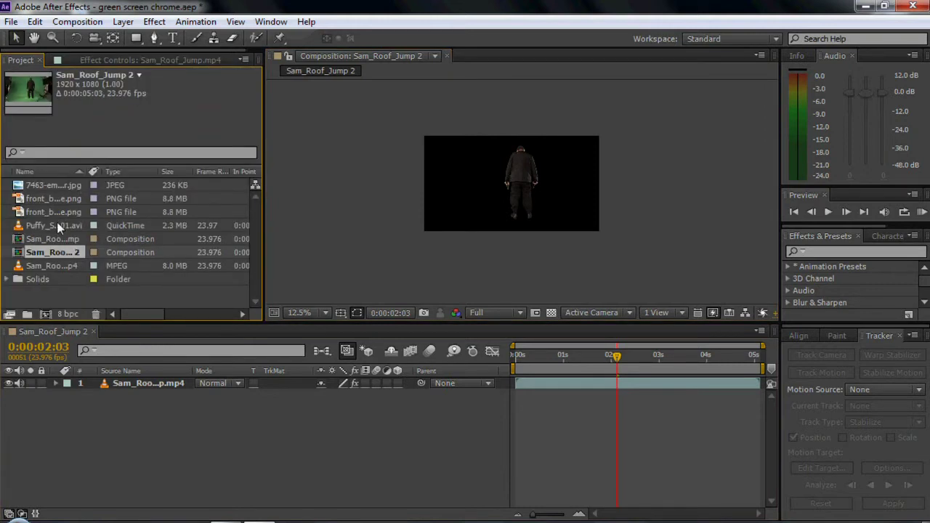
click(56, 224)
click(58, 200)
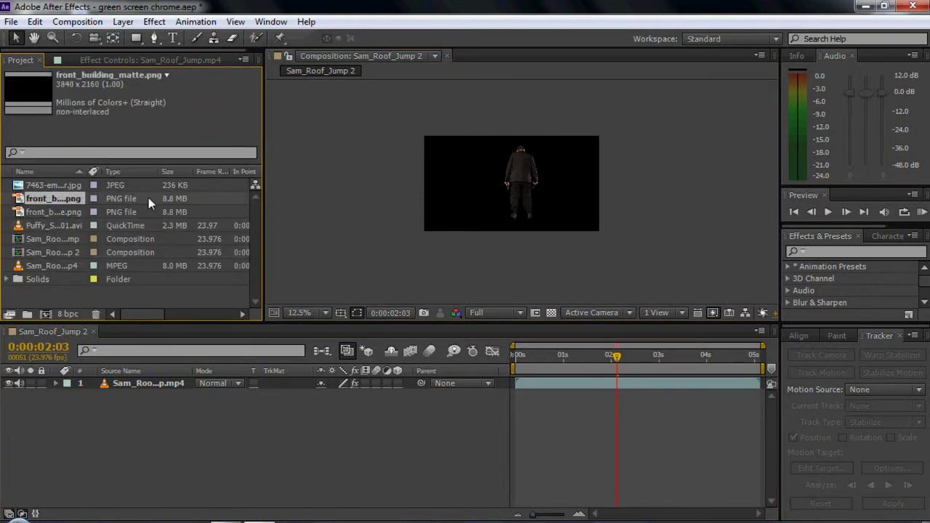
click(53, 211)
click(54, 265)
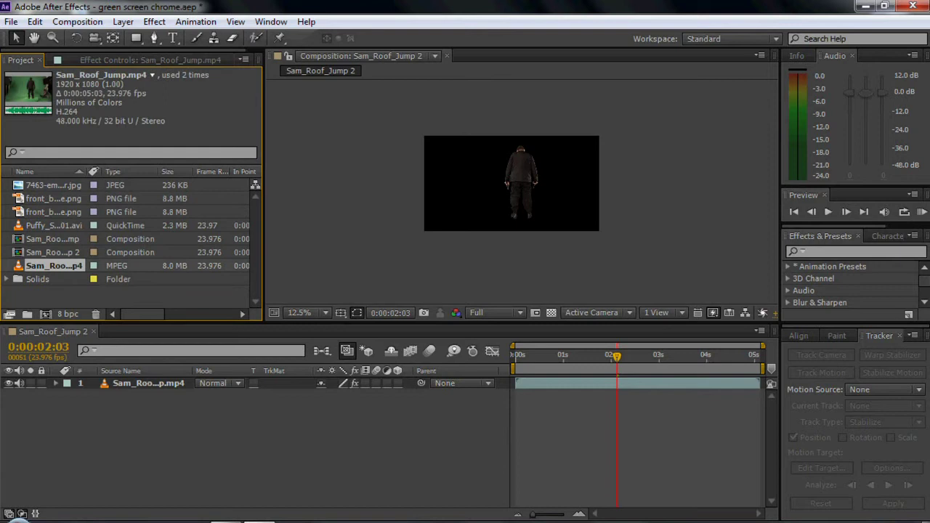
click(51, 212)
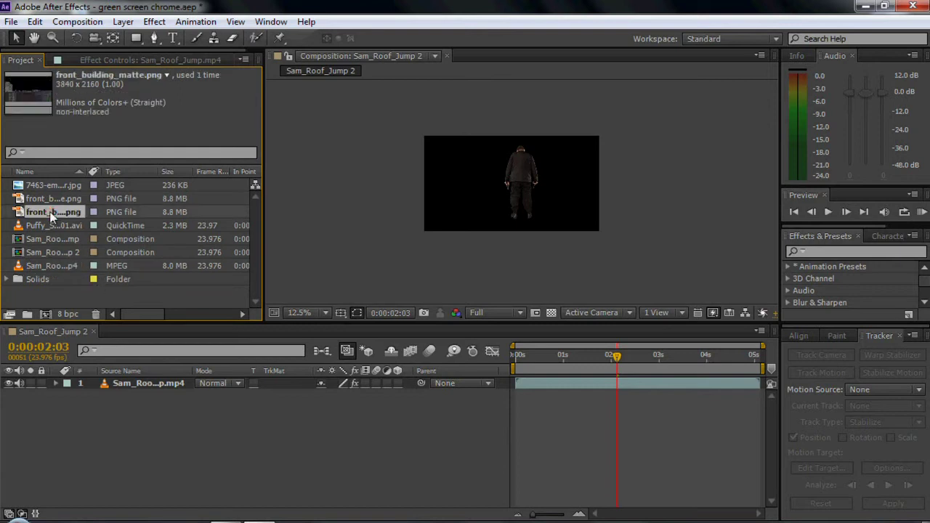
Add front_building_matte.png to the Sam_Roof_Jump 2 timeline below the actor.
drag(55, 212, 72, 396)
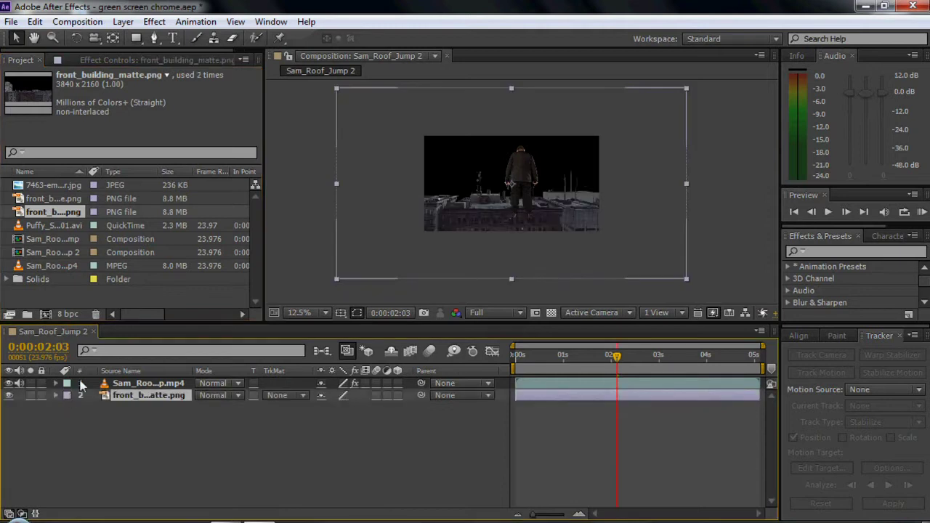
scroll(503, 217, up, 4)
scroll(551, 238, down, 1)
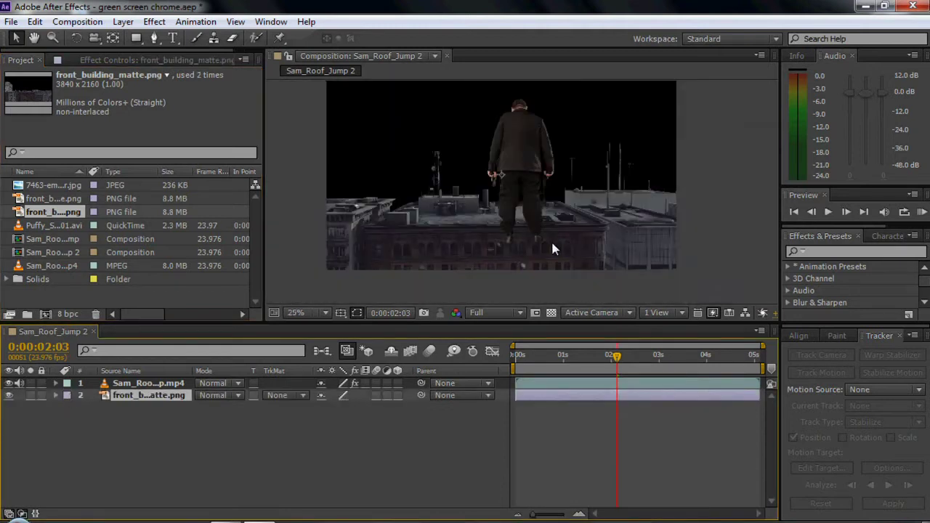
scroll(551, 239, down, 3)
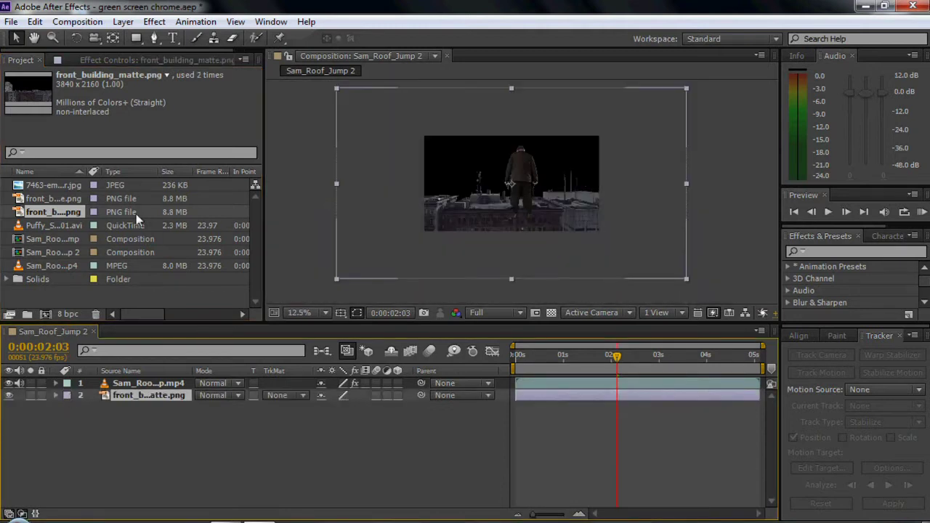
click(41, 200)
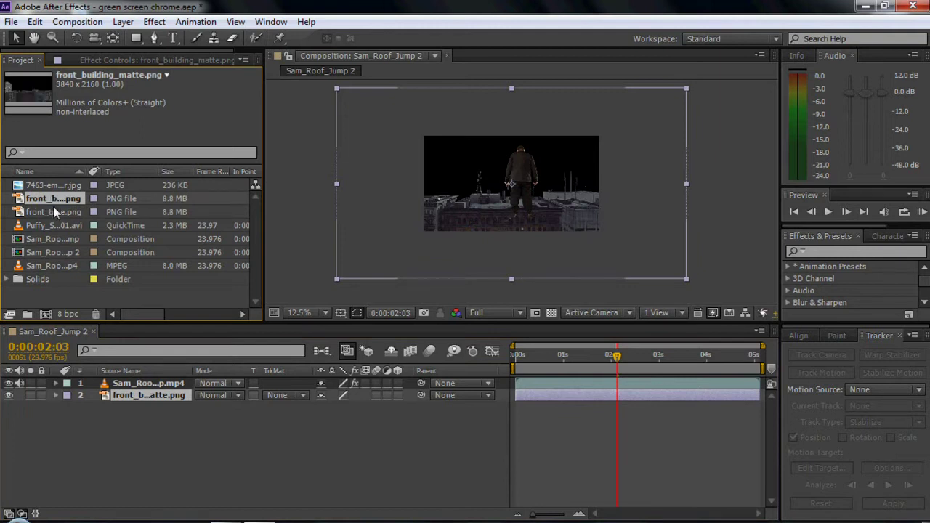
Add the 7463 city skyline JPG, move it to layer 3 and hide it.
drag(69, 186, 62, 402)
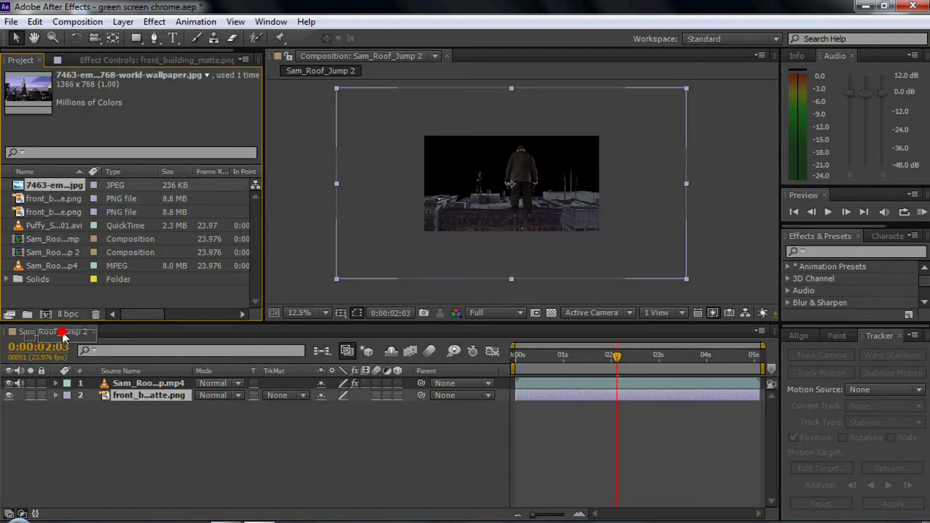
drag(62, 401, 62, 383)
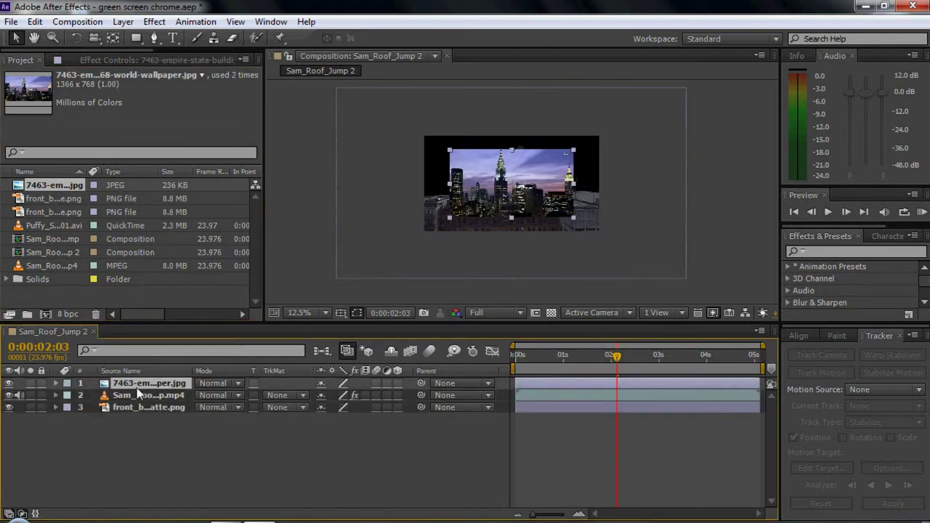
drag(136, 385, 124, 410)
scroll(566, 210, up, 4)
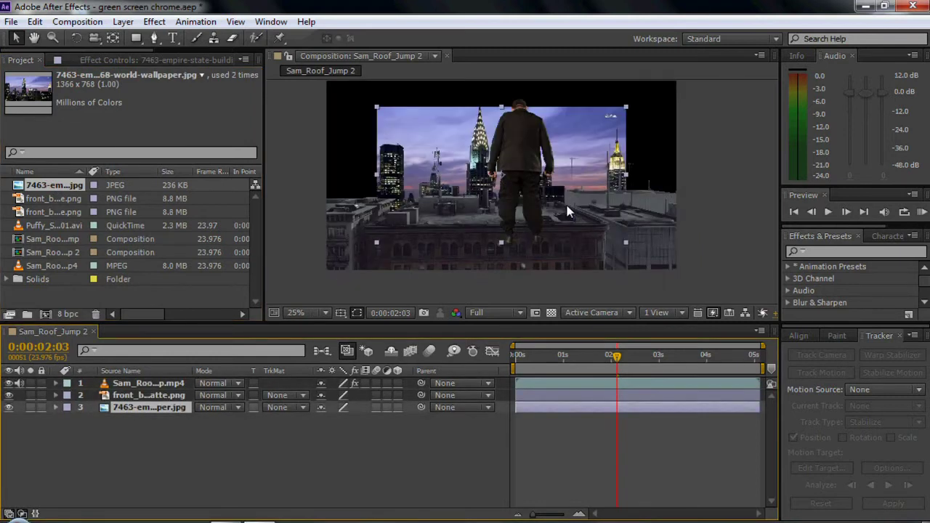
scroll(567, 210, down, 4)
scroll(567, 211, up, 2)
click(10, 407)
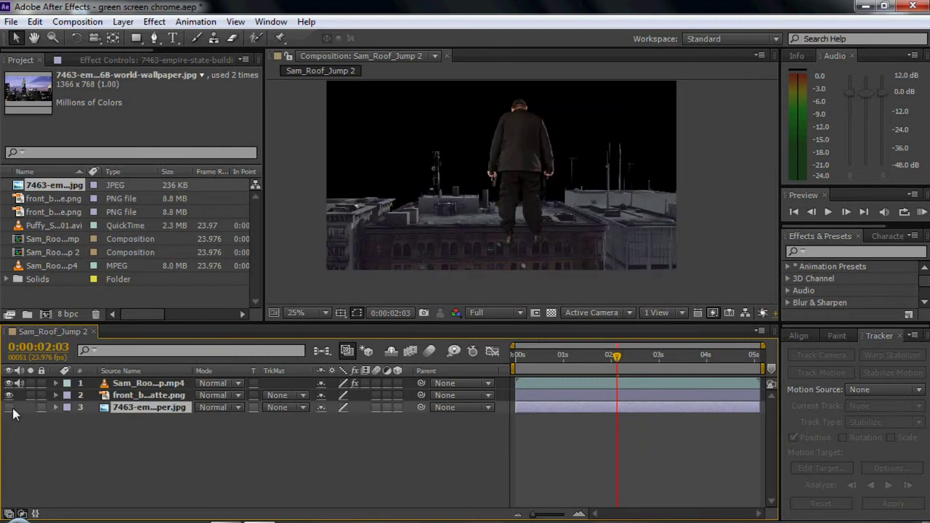
scroll(575, 189, down, 1)
scroll(576, 189, up, 1)
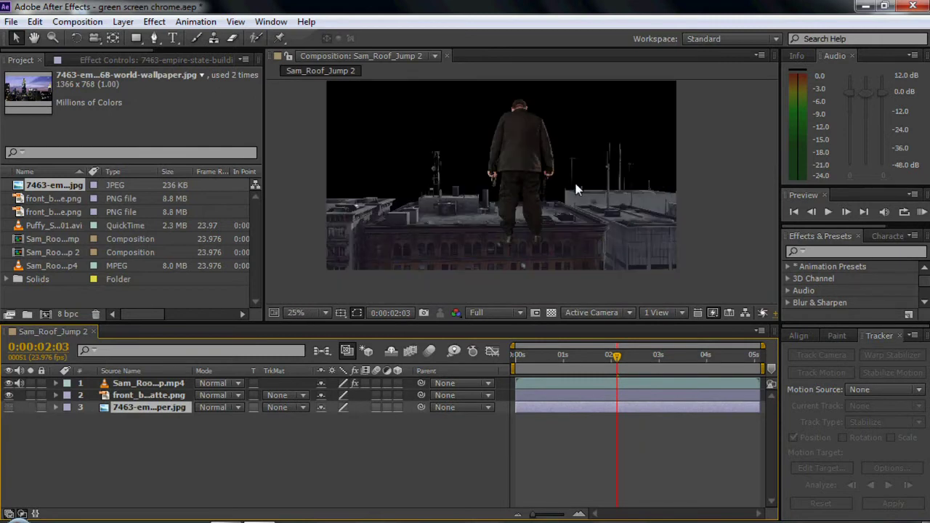
click(404, 241)
Lower the front building matte slightly and shrink the actor's mask around his figure.
scroll(389, 234, down, 2)
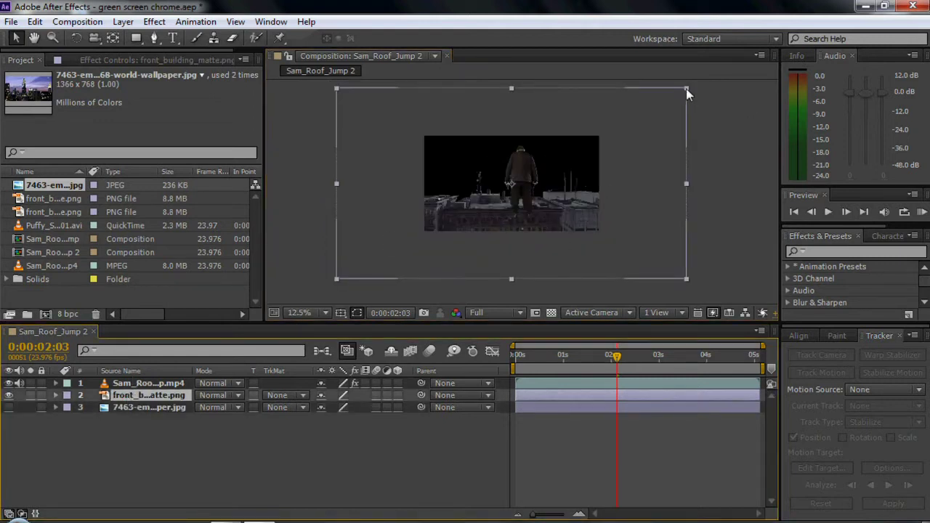
drag(605, 197, 597, 217)
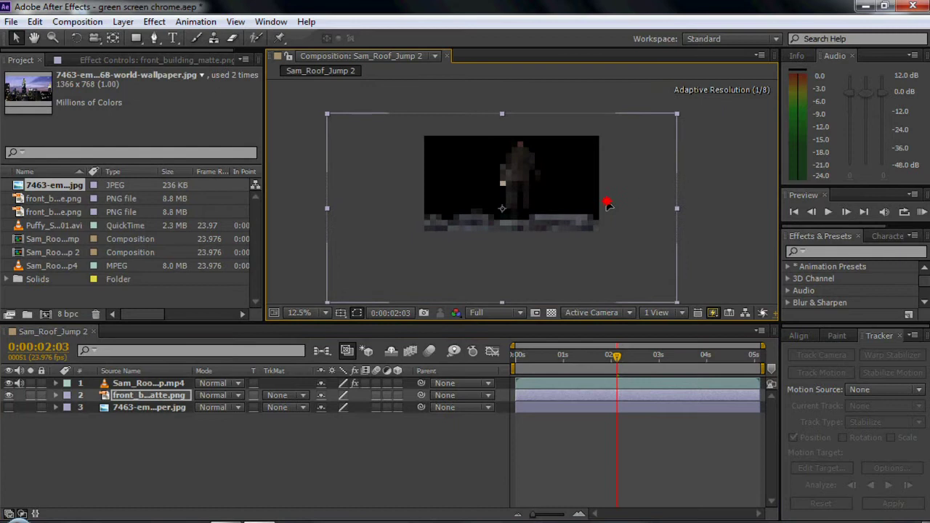
scroll(561, 222, up, 2)
scroll(561, 222, down, 2)
scroll(561, 222, up, 2)
scroll(561, 222, down, 2)
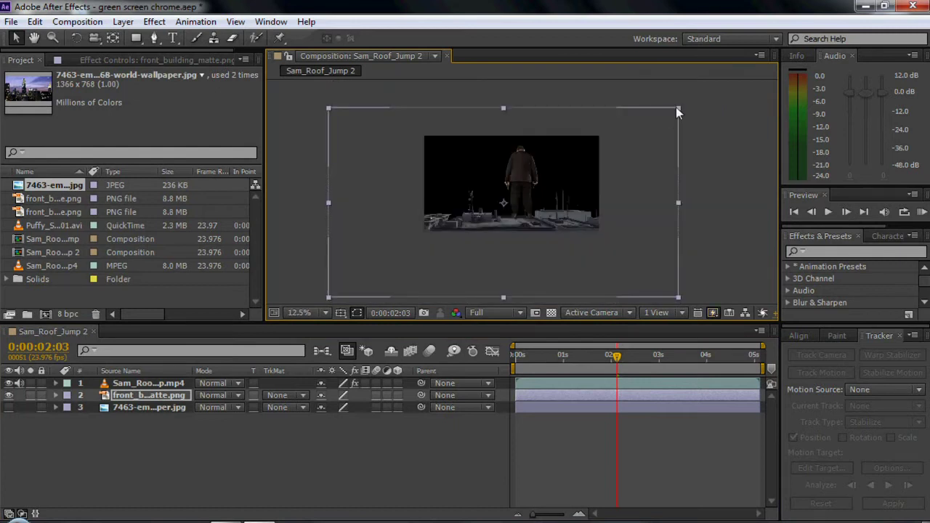
scroll(530, 183, up, 2)
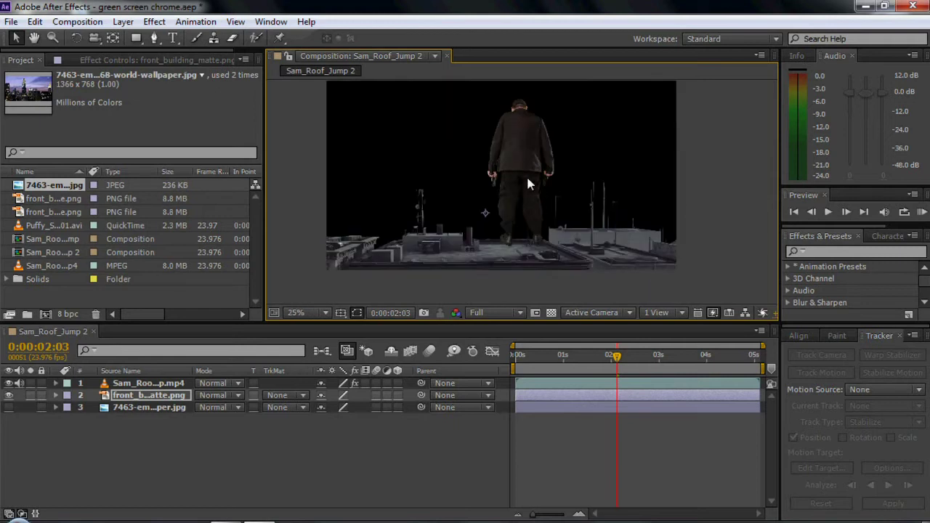
click(149, 383)
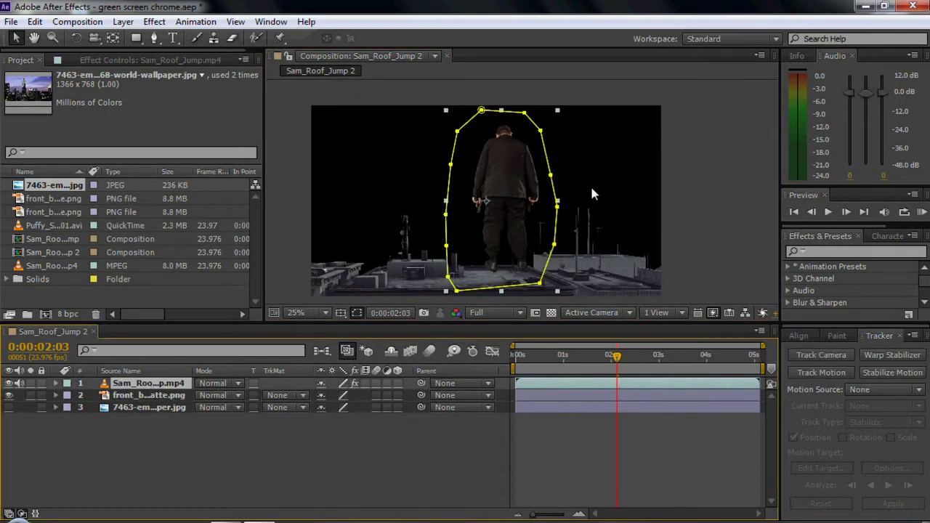
mouse_move(557, 114)
mouse_down()
mouse_move(538, 131)
mouse_move(540, 142)
mouse_up()
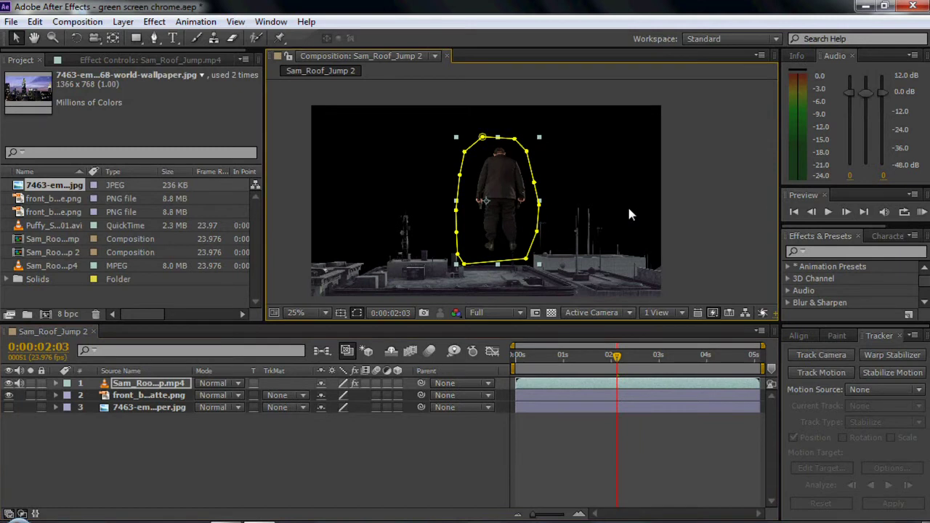
key(comma)
Reposition the front building matte and enlarge it from its corners.
click(654, 167)
mouse_move(611, 180)
mouse_down()
mouse_move(614, 170)
mouse_move(614, 181)
mouse_up()
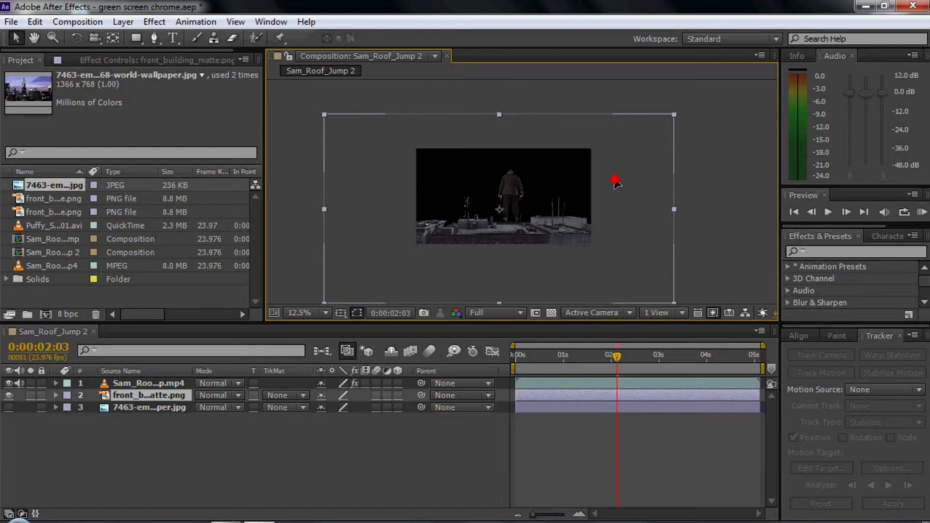
drag(614, 183, 616, 186)
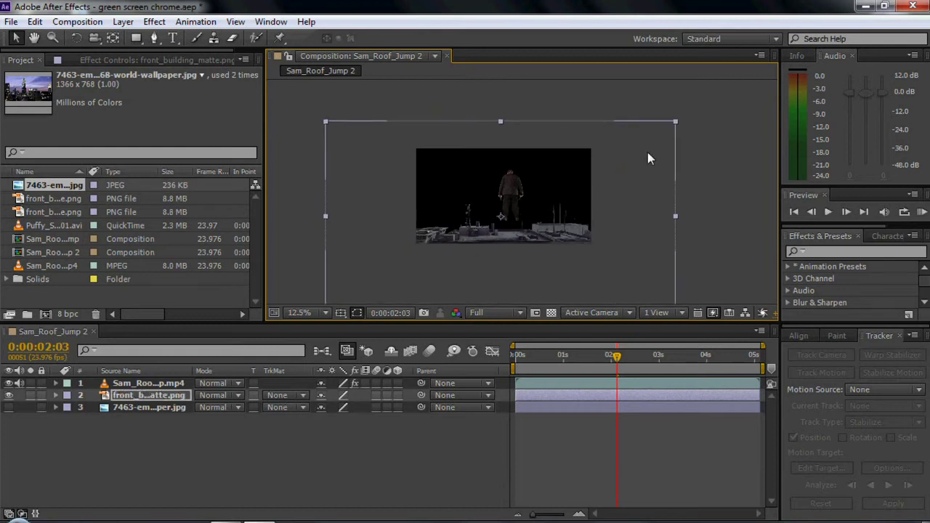
drag(676, 122, 691, 106)
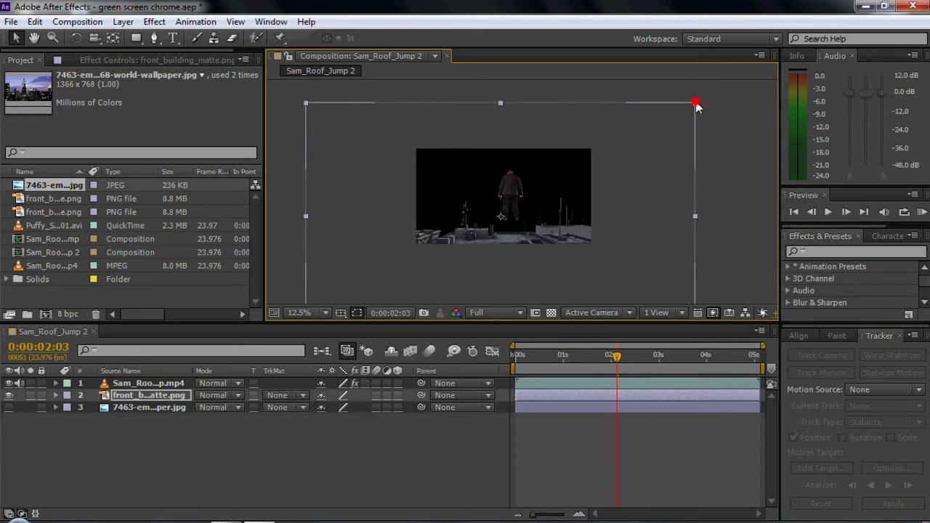
key(period)
scroll(547, 243, down, 1)
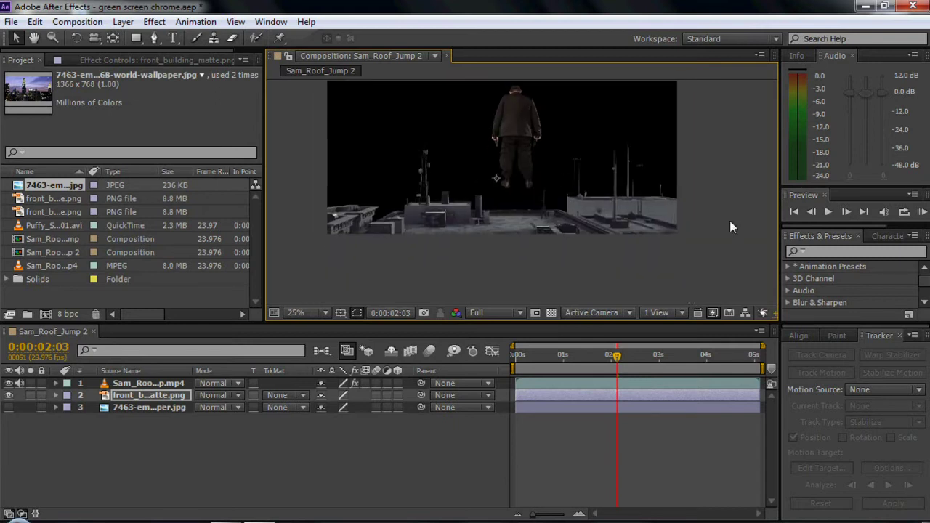
key(comma)
key(comma)
key(comma)
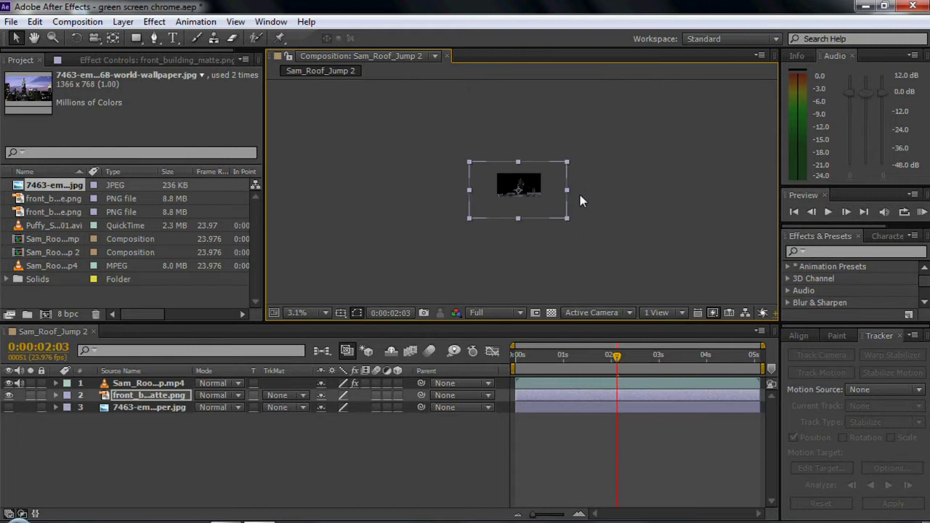
drag(567, 163, 590, 149)
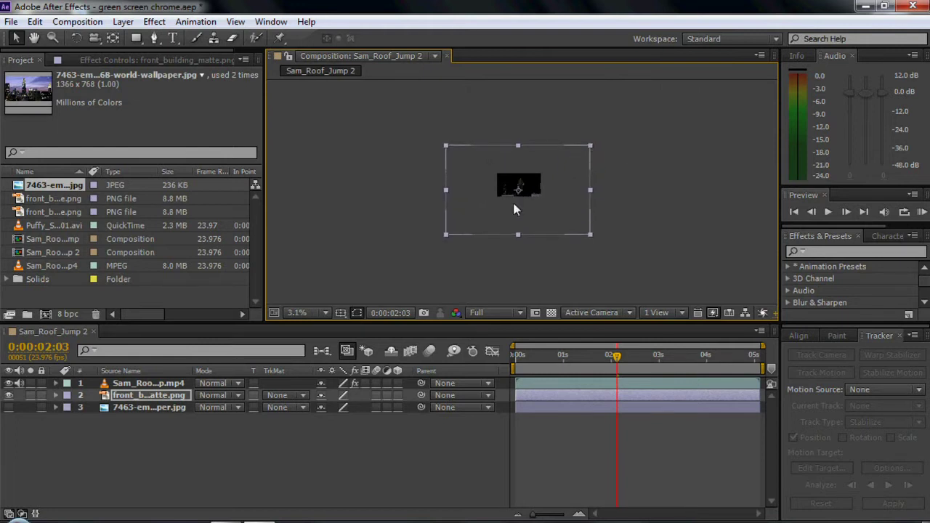
scroll(519, 199, up, 2)
scroll(526, 225, up, 1)
drag(531, 243, 528, 243)
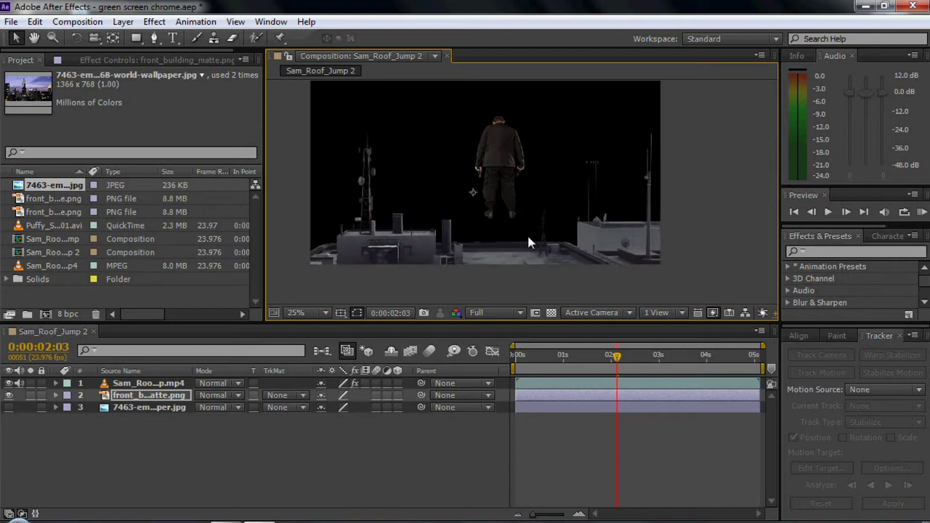
Move the actor down onto the rooftop, then deselect his layer to hide the mask.
click(142, 383)
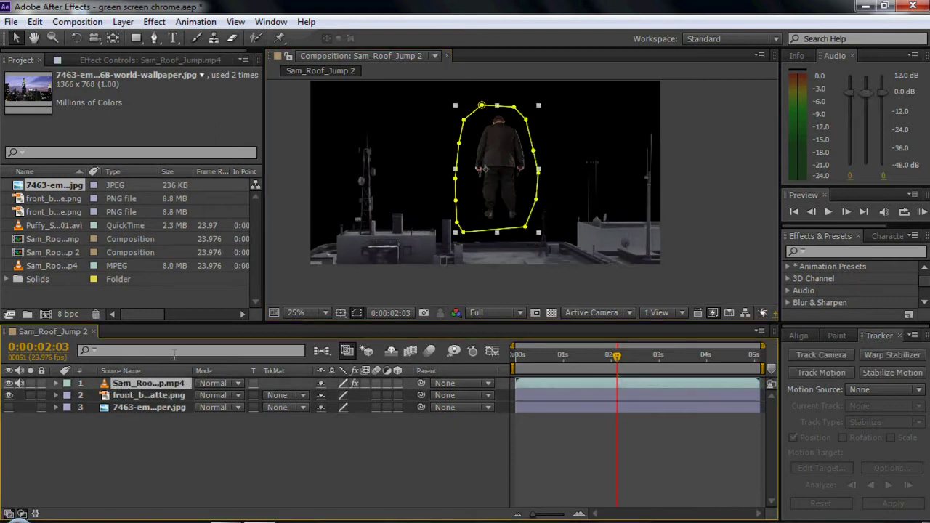
drag(512, 136, 517, 164)
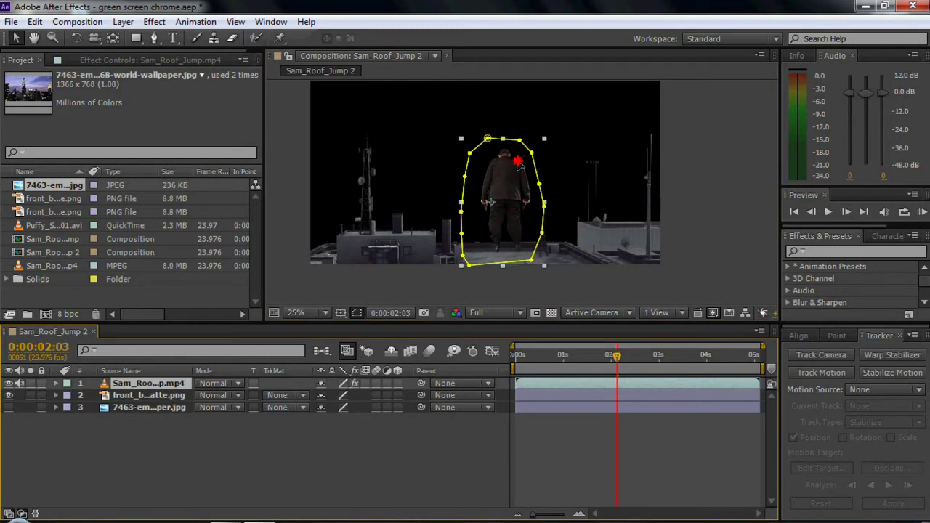
drag(517, 163, 505, 167)
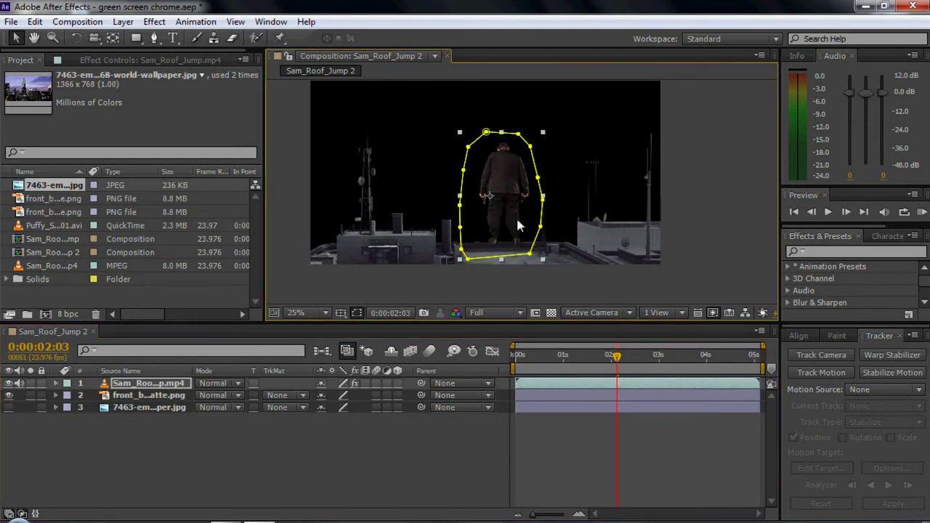
scroll(516, 216, up, 2)
scroll(501, 253, up, 2)
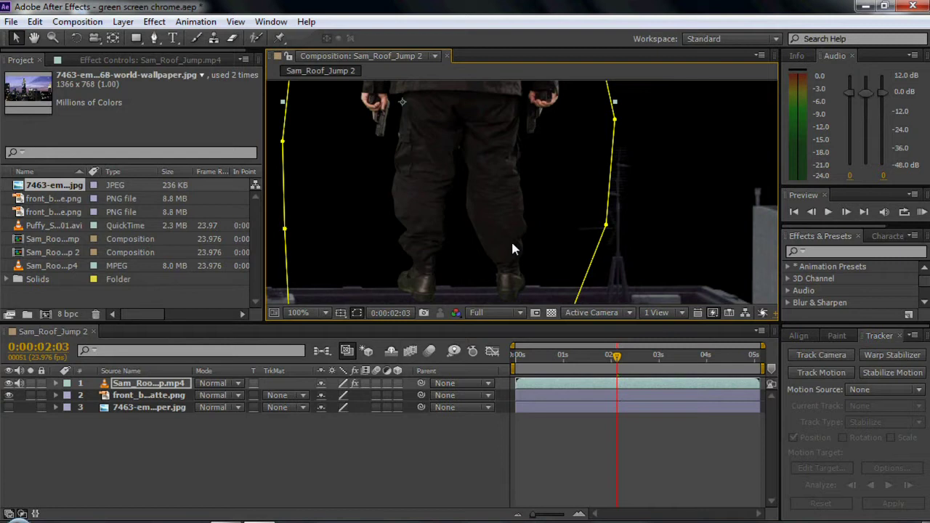
scroll(510, 251, down, 2)
scroll(517, 218, down, 2)
mouse_move(525, 178)
mouse_down()
mouse_move(523, 222)
mouse_move(535, 227)
mouse_up()
scroll(537, 229, down, 1)
scroll(538, 227, up, 1)
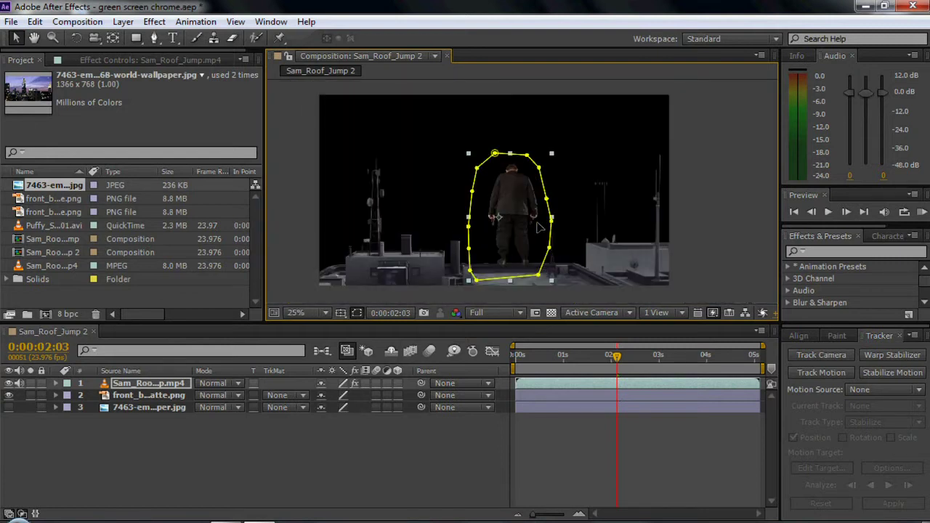
click(333, 448)
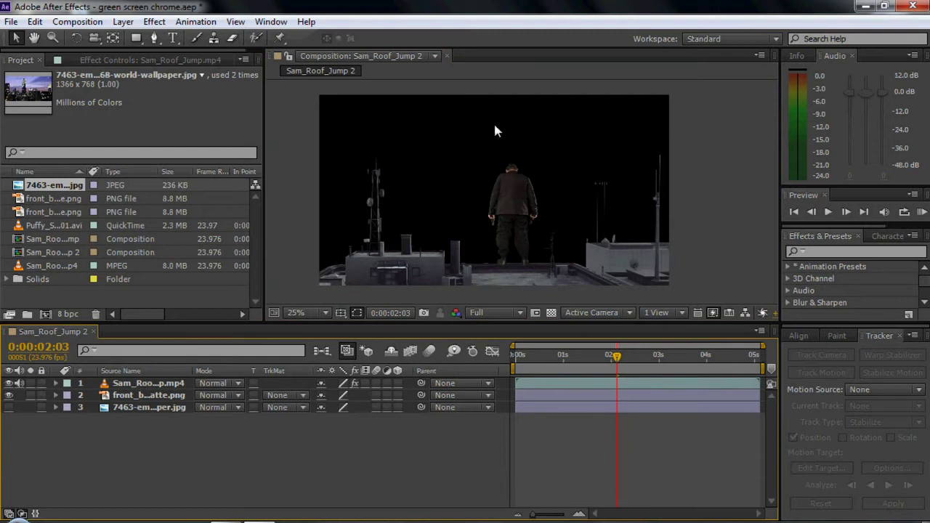
Turn on the skyline image layer and apply Layer > Transform > Fit to Comp.
click(124, 411)
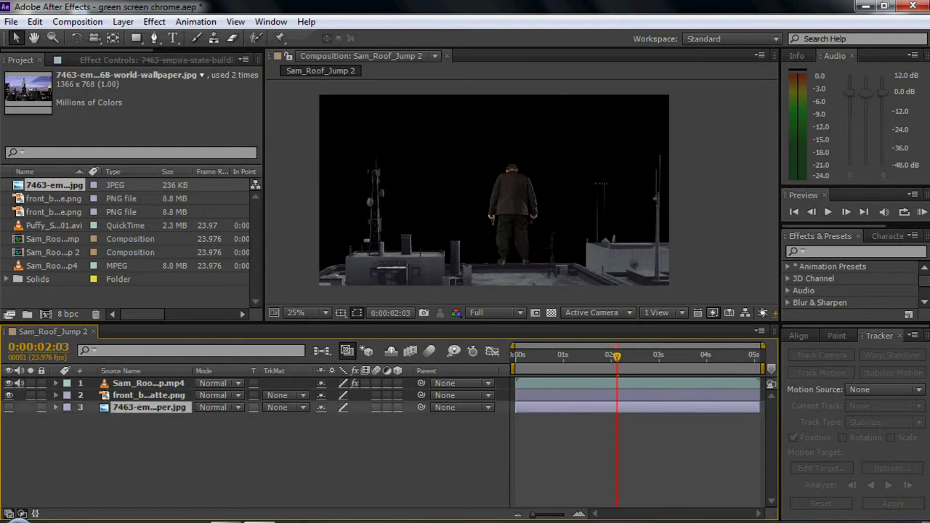
click(9, 407)
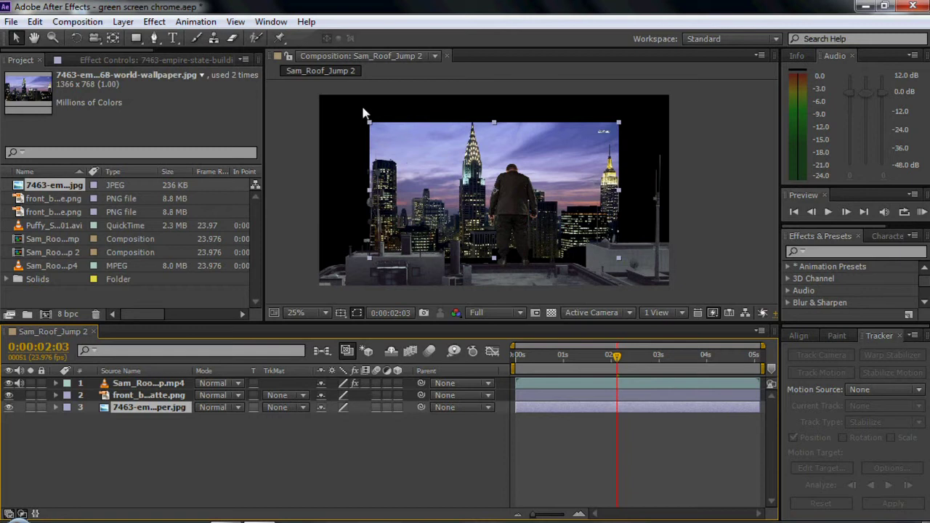
click(445, 168)
click(155, 407)
click(153, 21)
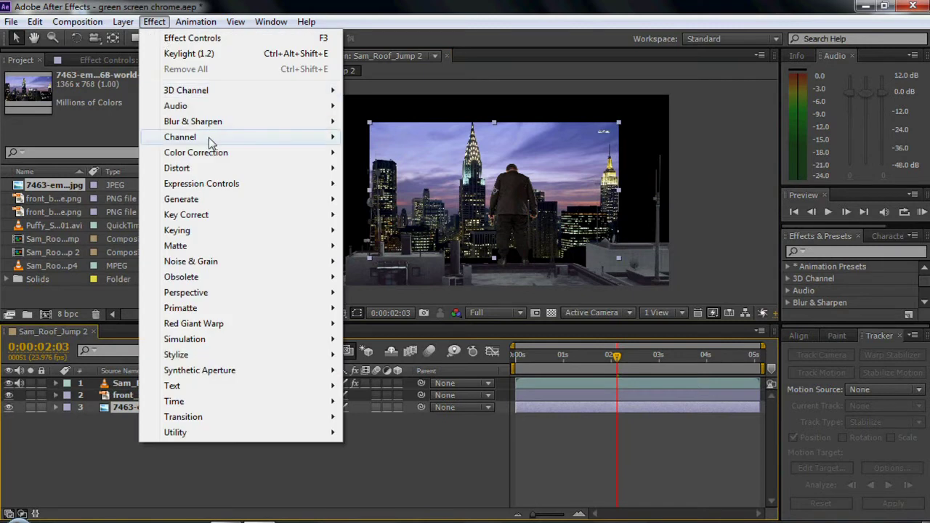
mouse_move(125, 24)
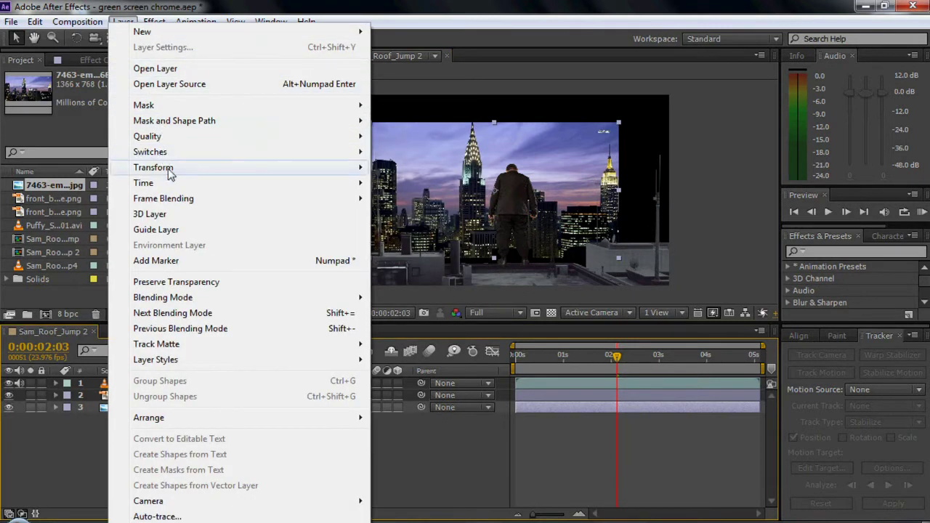
mouse_move(169, 171)
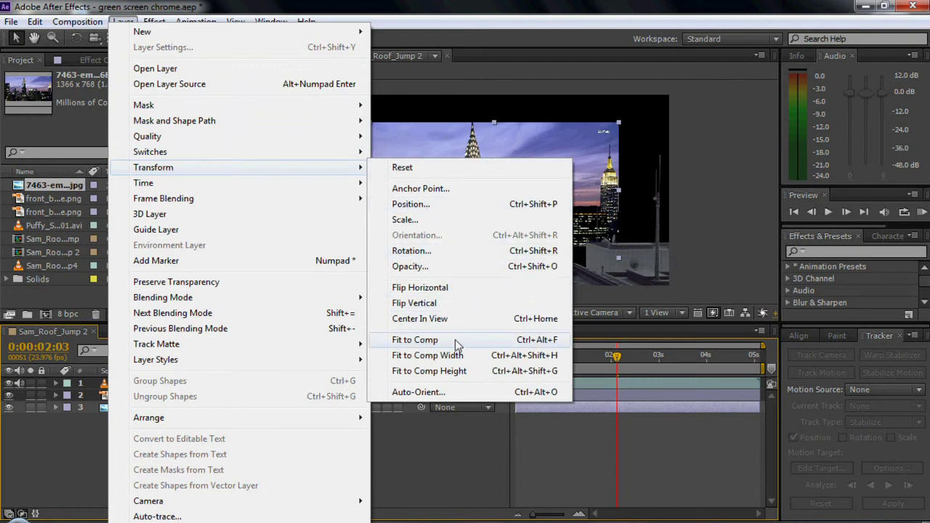
click(531, 344)
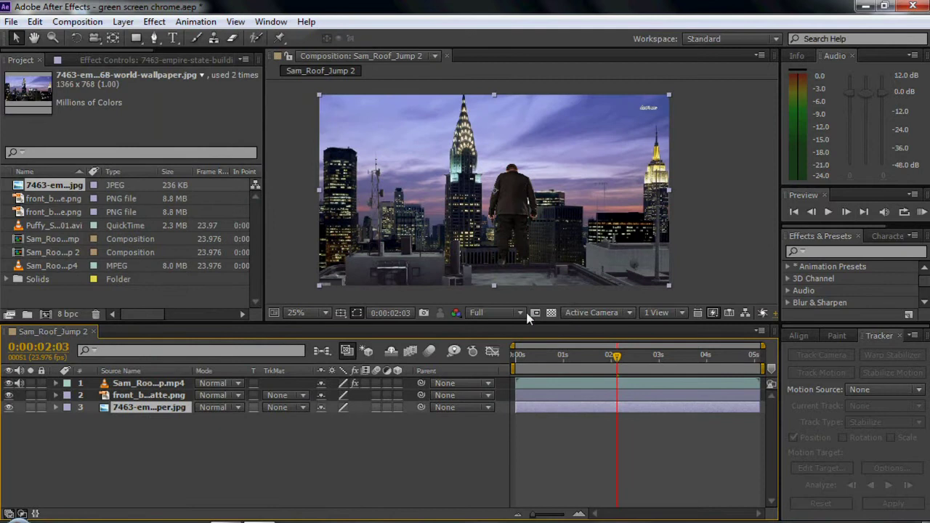
Scale the skyline image up from its top-right corner past the frame edge.
key(period)
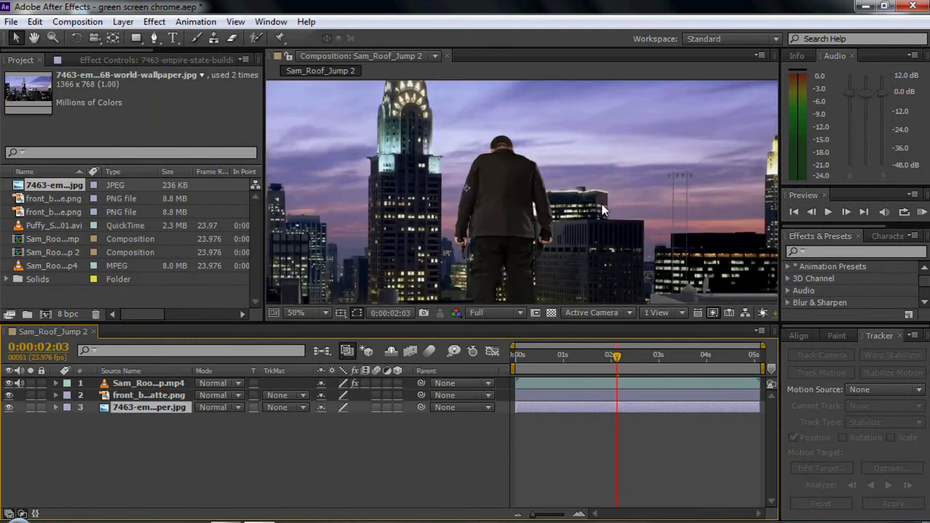
drag(626, 147, 564, 268)
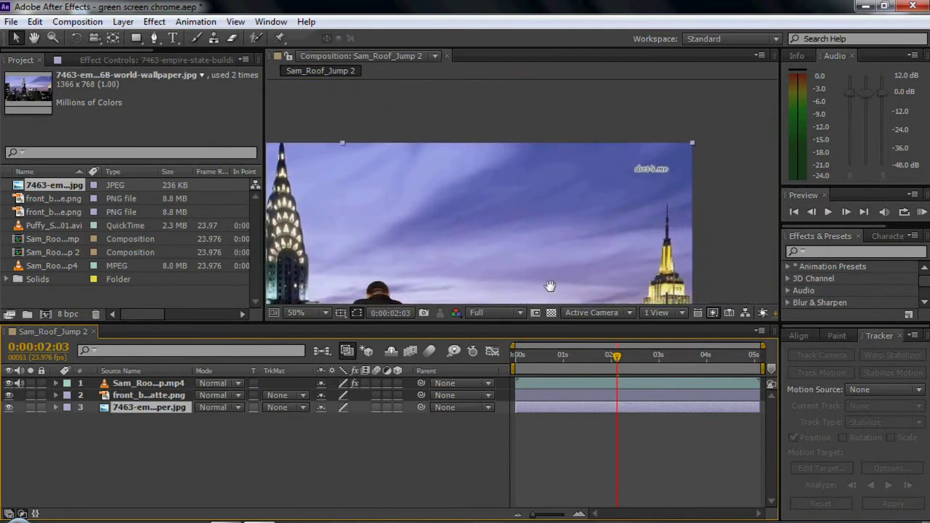
key(period)
drag(679, 164, 579, 195)
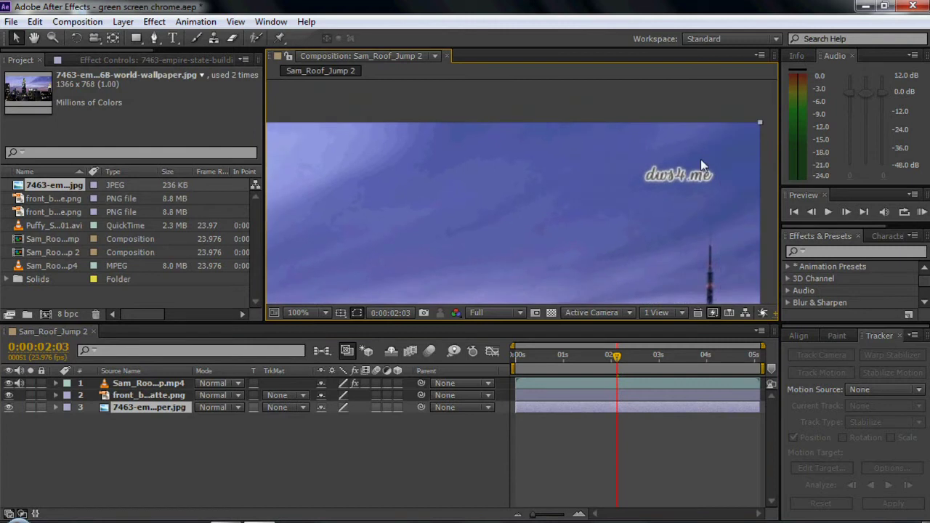
scroll(644, 166, down, 4)
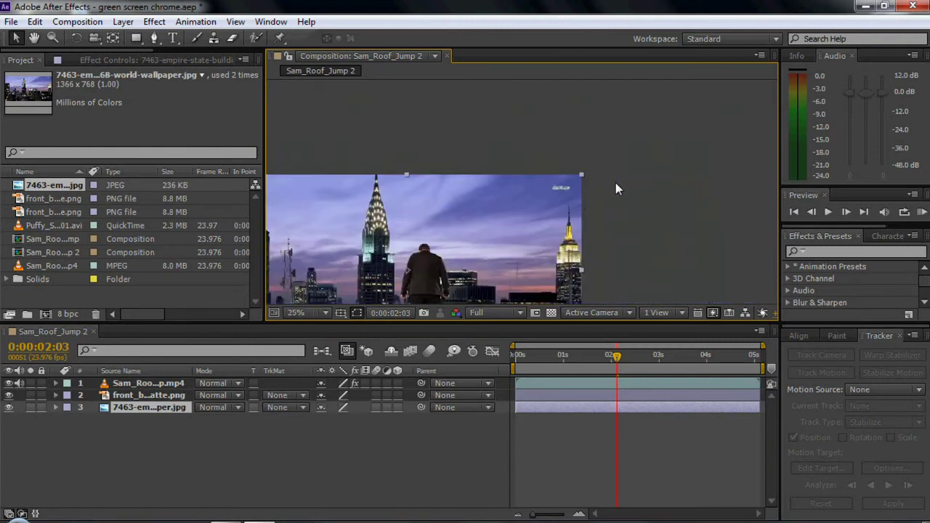
drag(475, 234, 590, 178)
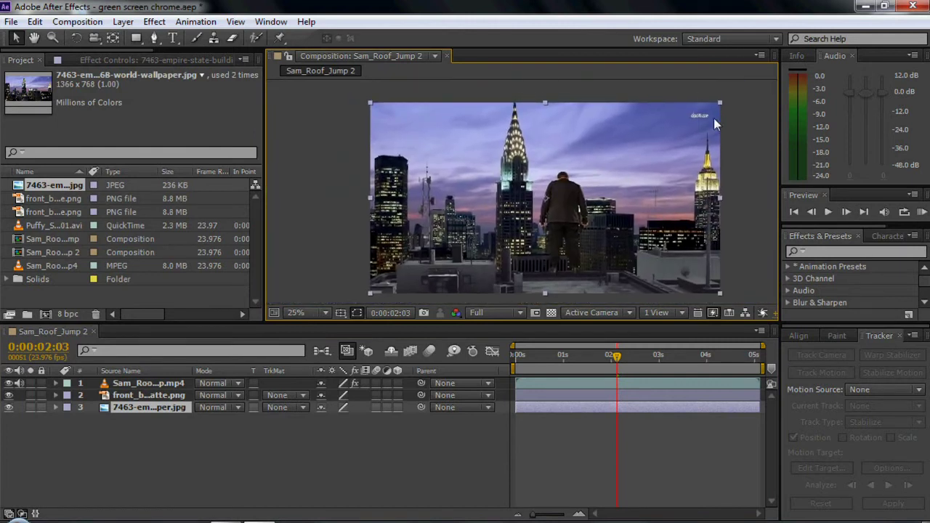
drag(720, 104, 745, 90)
drag(750, 84, 756, 79)
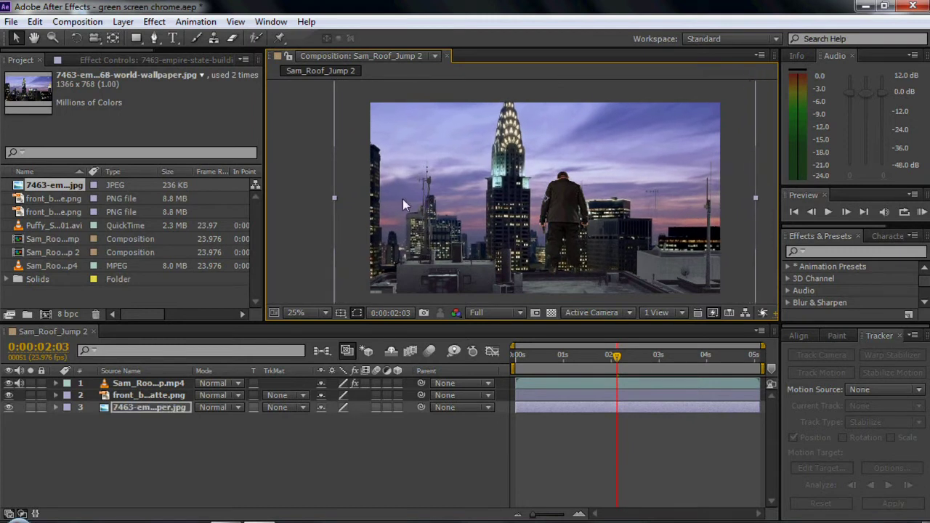
Stretch the skyline's left edge slightly outward, then deselect the layer.
drag(334, 198, 331, 202)
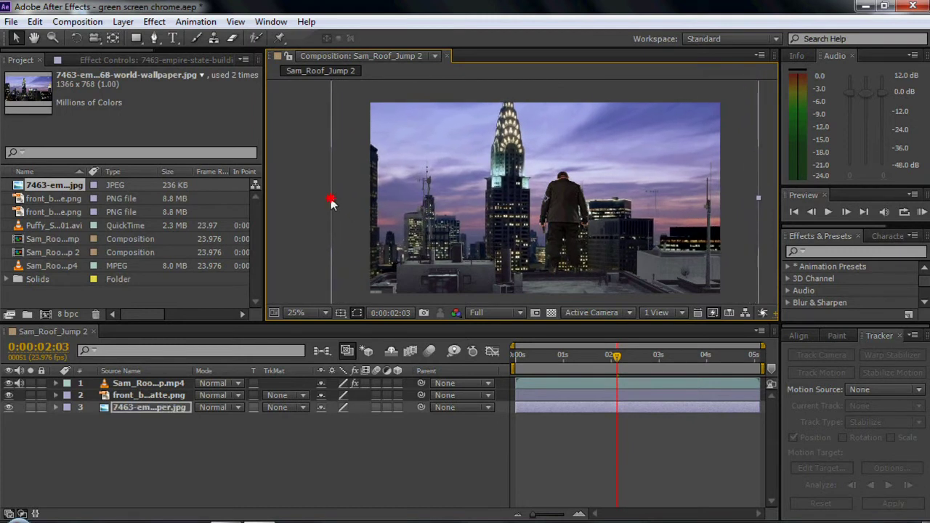
scroll(331, 200, up, 2)
scroll(509, 155, up, 1)
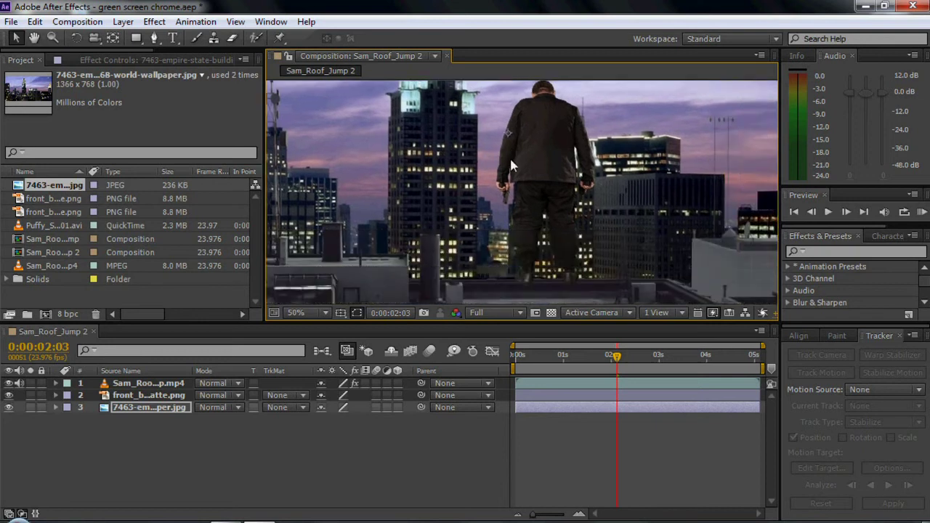
scroll(532, 189, up, 1)
scroll(579, 165, up, 5)
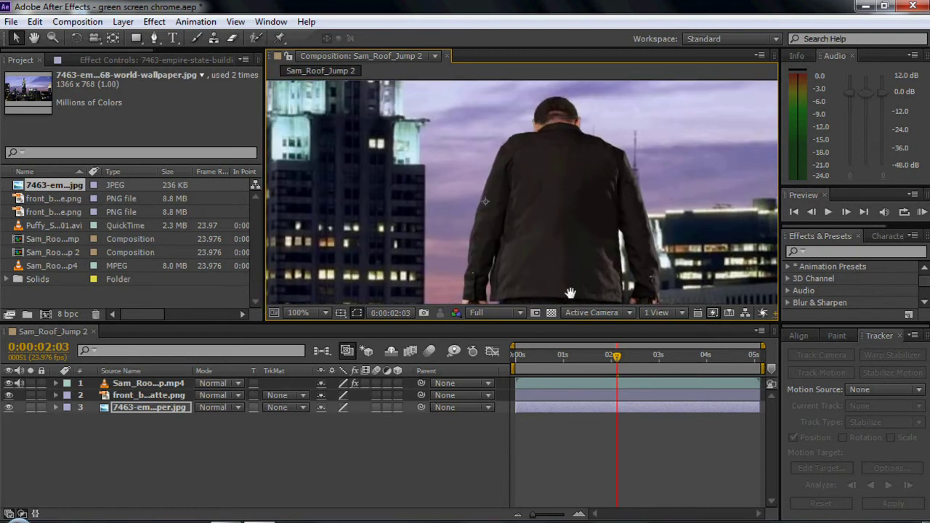
scroll(581, 218, down, 4)
scroll(581, 220, down, 2)
scroll(536, 222, up, 2)
click(332, 487)
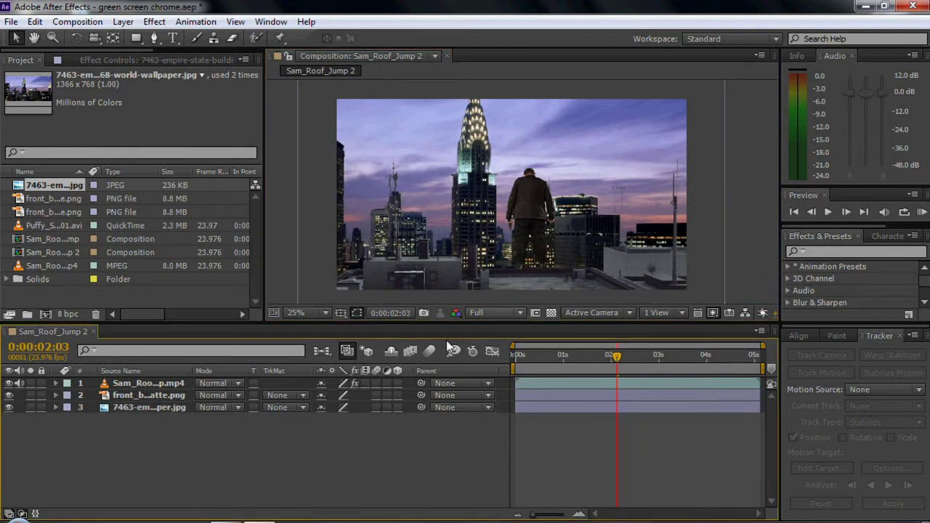
Enlarge the masked actor layer slightly from its corner handle.
scroll(546, 220, up, 2)
scroll(547, 222, down, 2)
click(547, 221)
drag(570, 160, 582, 151)
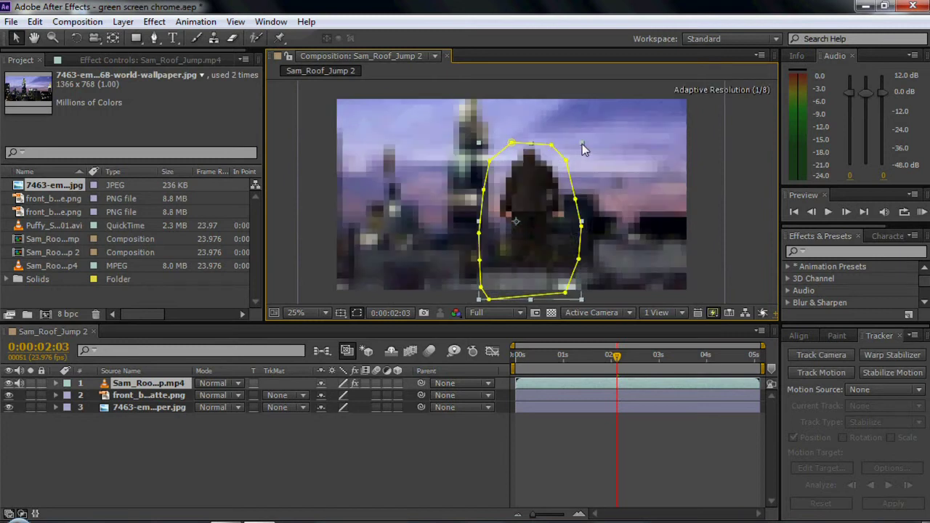
Check the enlarged actor's feet on the rooftop edge, then deselect his layer.
scroll(553, 222, up, 1)
scroll(569, 248, down, 3)
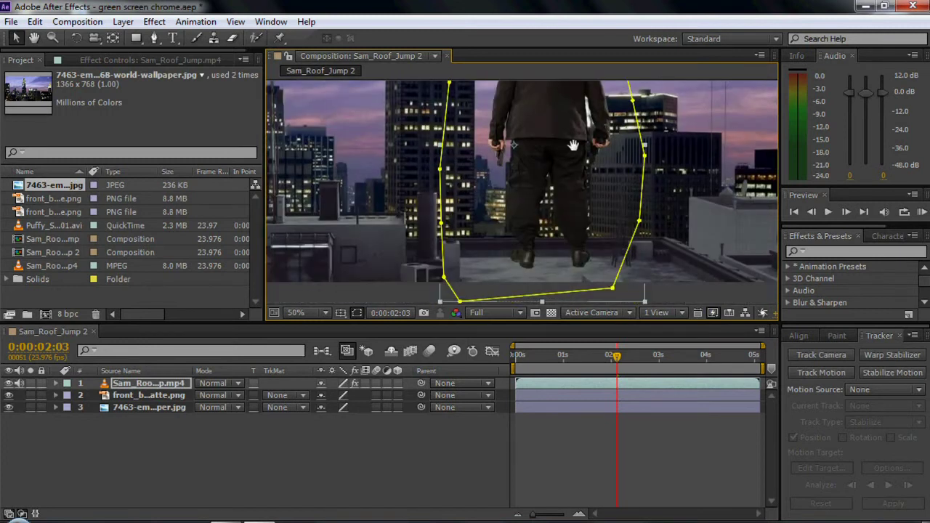
scroll(564, 182, up, 1)
scroll(581, 230, down, 1)
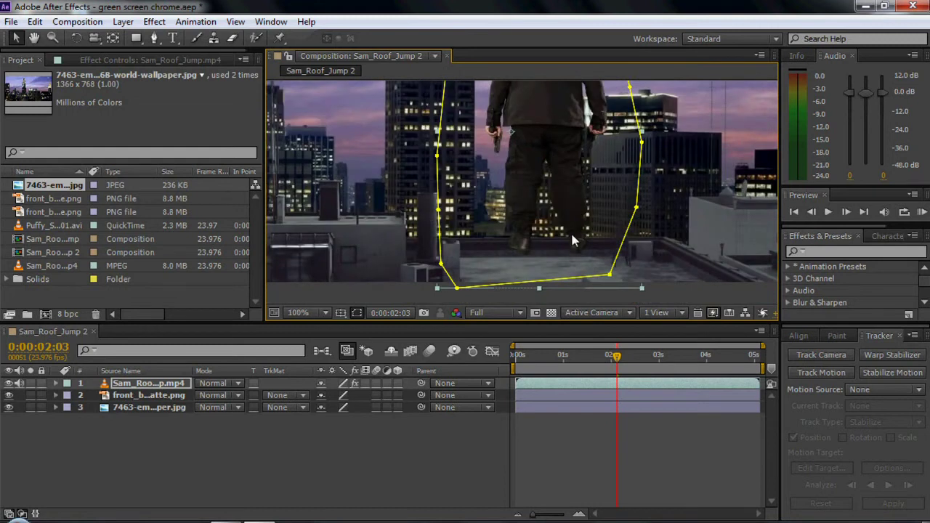
scroll(570, 233, up, 1)
scroll(559, 211, up, 1)
scroll(542, 178, up, 2)
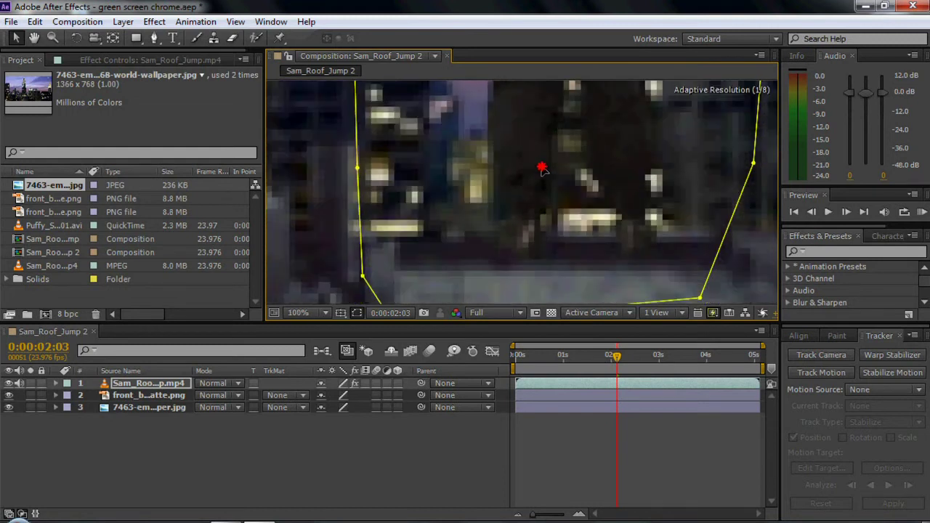
drag(518, 215, 520, 207)
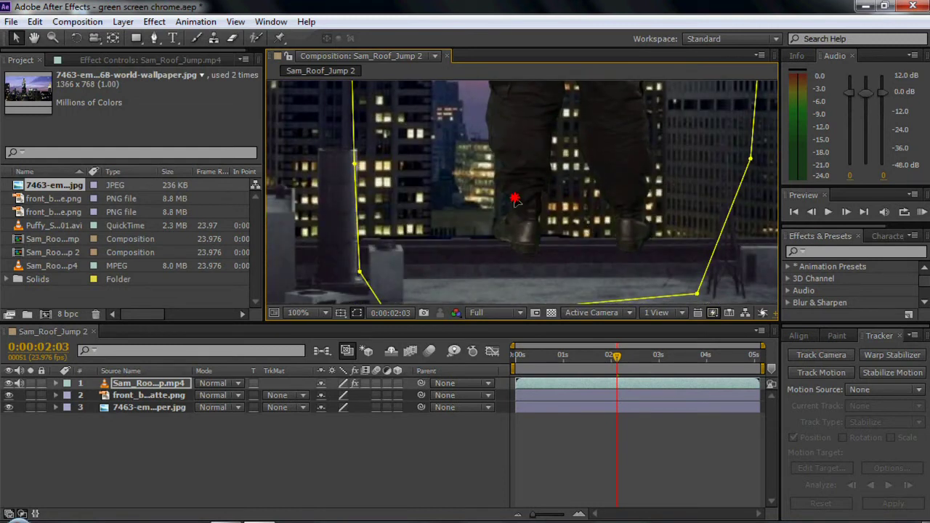
scroll(520, 207, down, 7)
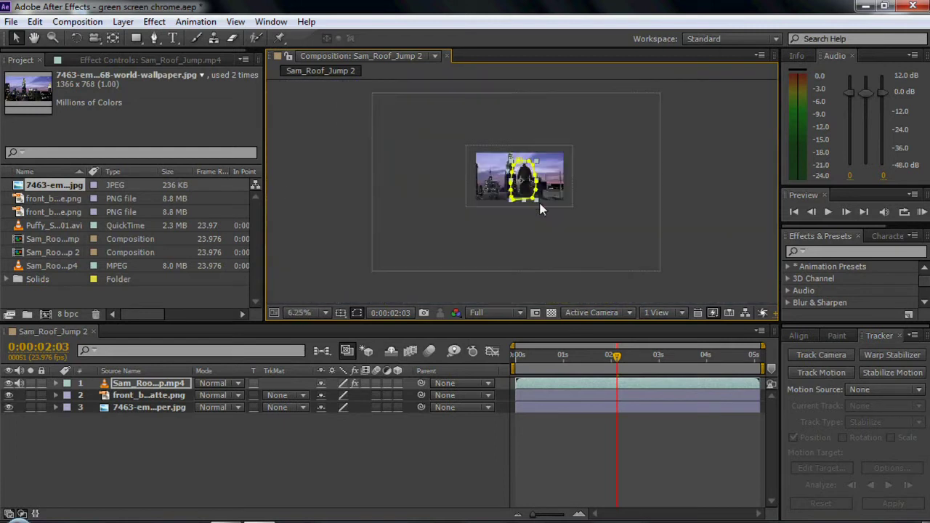
scroll(539, 201, up, 3)
drag(534, 220, 536, 233)
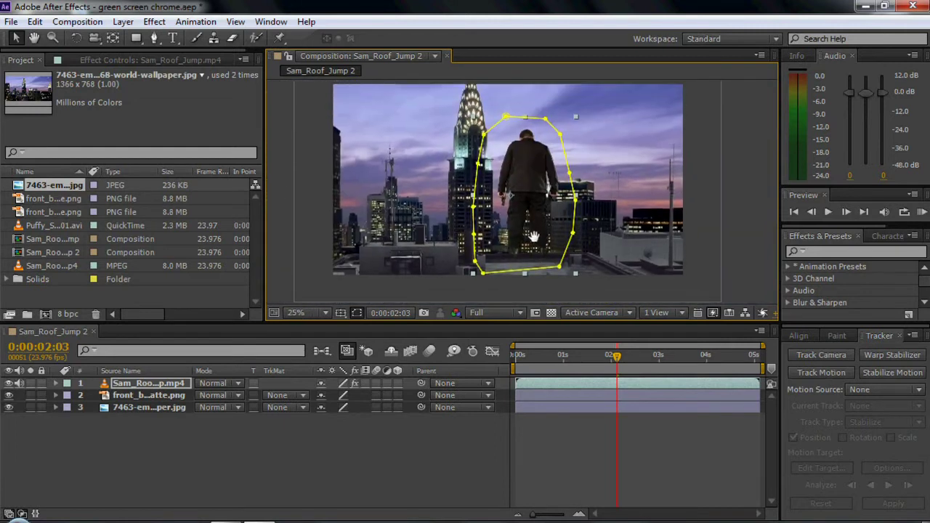
click(495, 455)
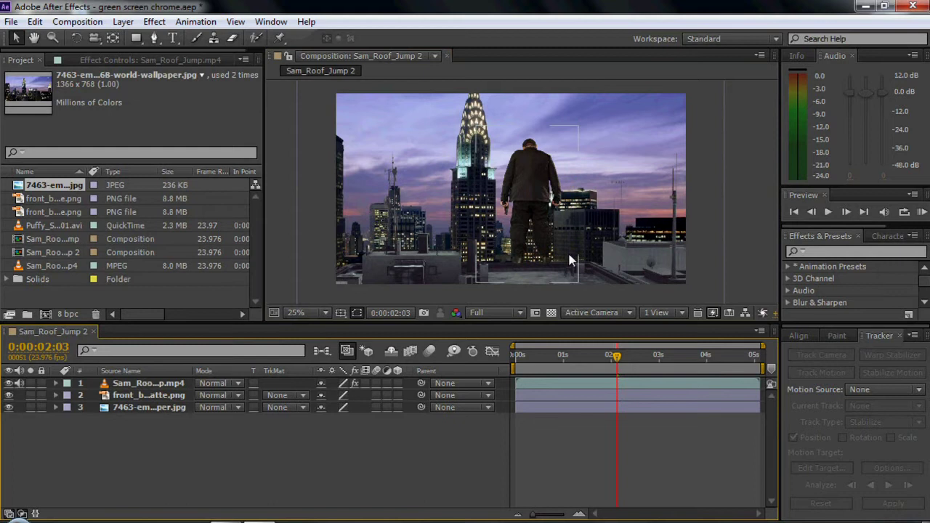
scroll(568, 248, up, 1)
scroll(567, 248, down, 1)
Apply Brightness & Contrast from Color Correction to the actor footage layer.
click(80, 59)
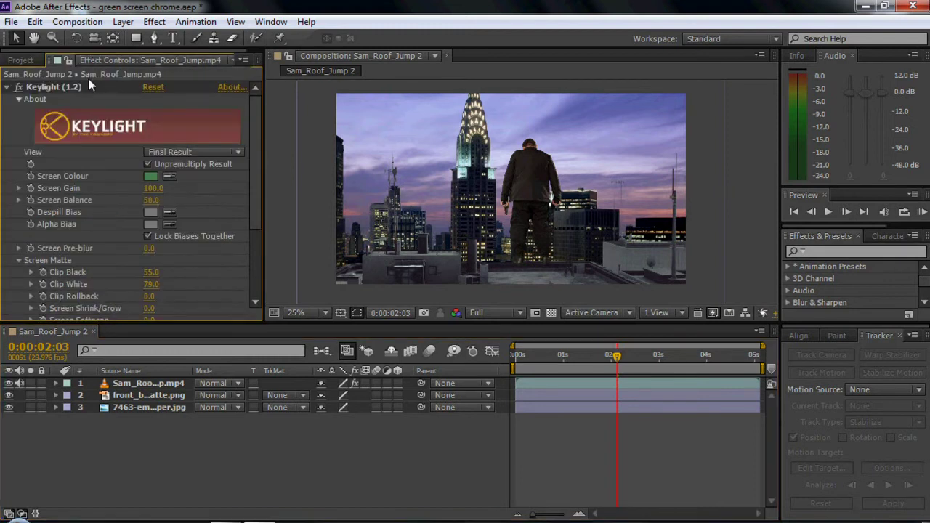
click(49, 87)
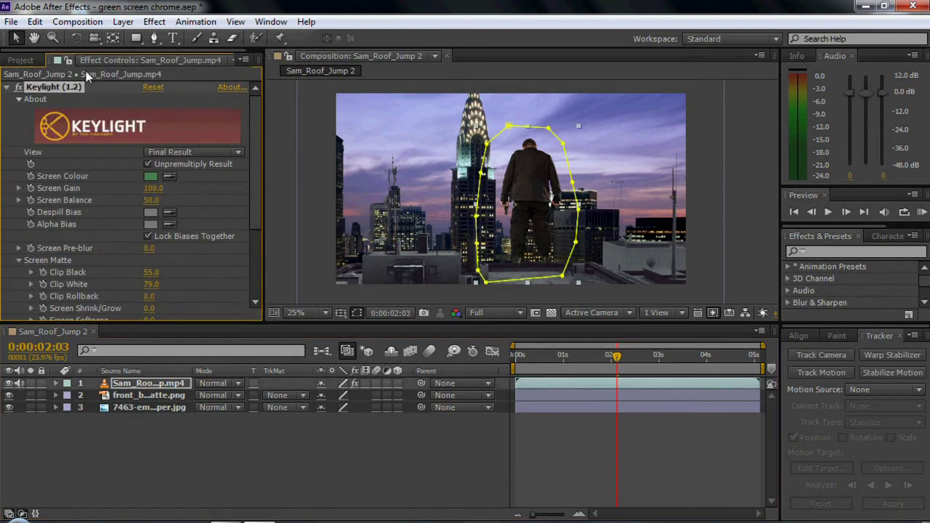
click(135, 385)
click(154, 21)
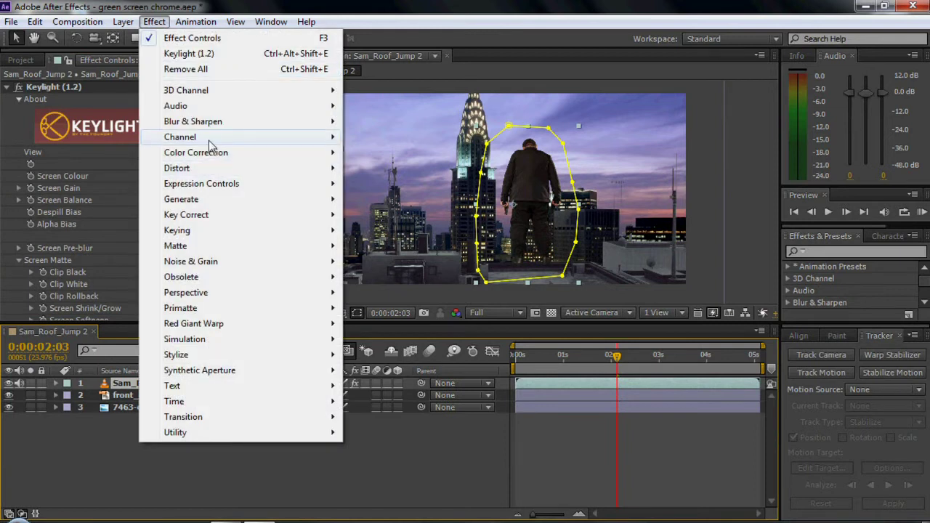
mouse_move(243, 154)
click(397, 98)
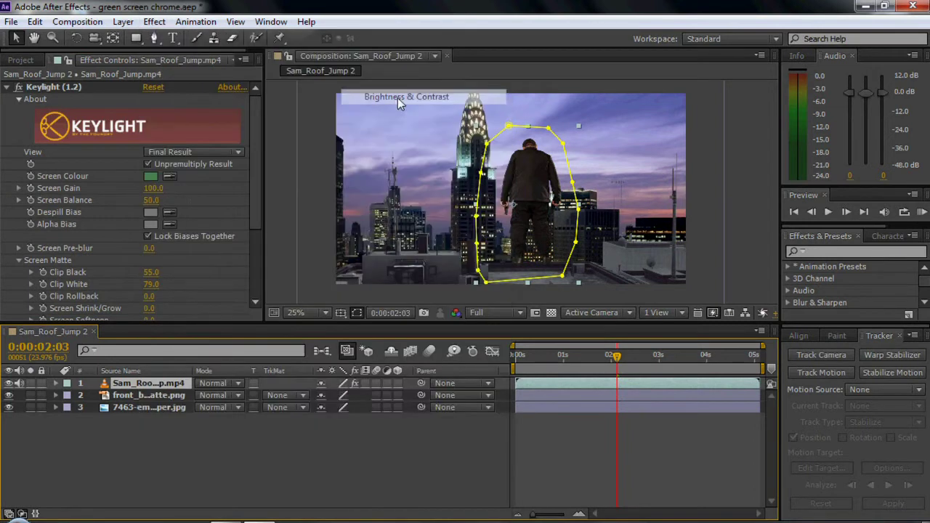
Collapse Keylight and set Brightness to 12 and Contrast to 20.
scroll(138, 156, down, 6)
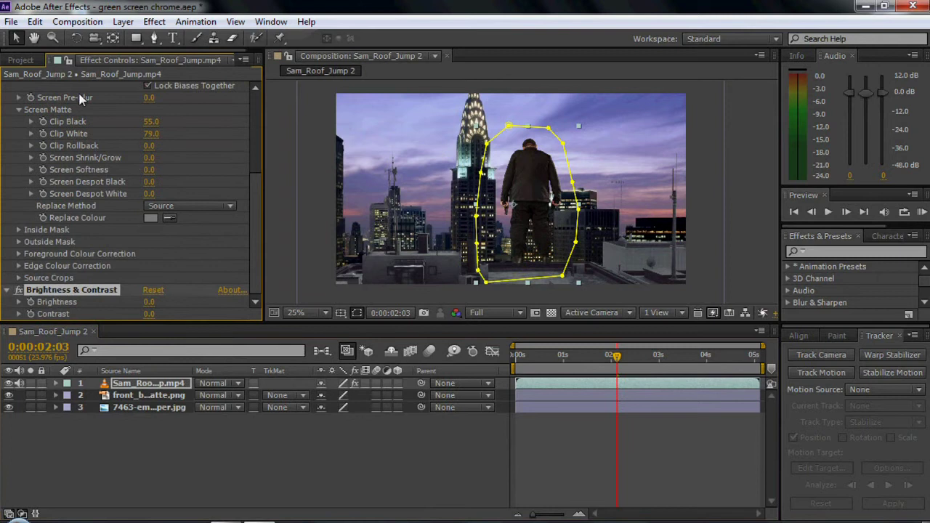
scroll(14, 113, up, 3)
scroll(14, 112, up, 5)
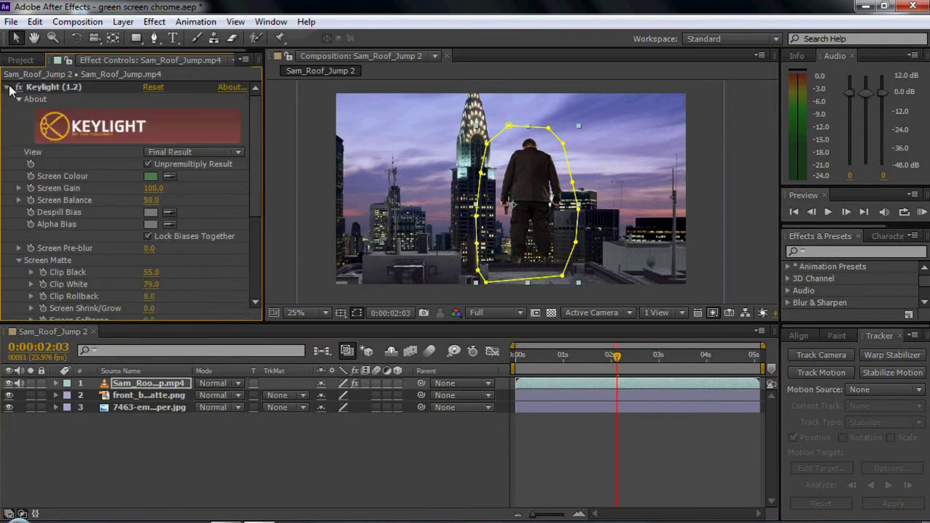
click(6, 87)
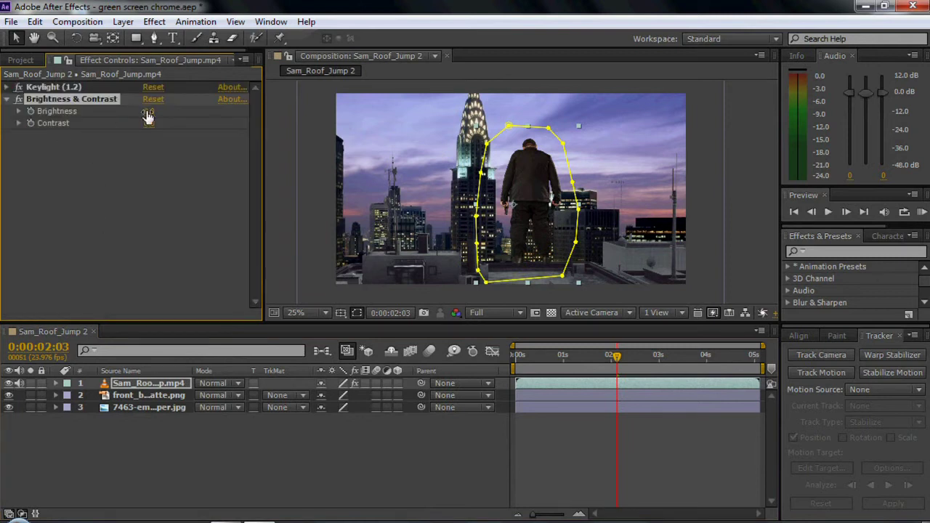
drag(148, 113, 166, 110)
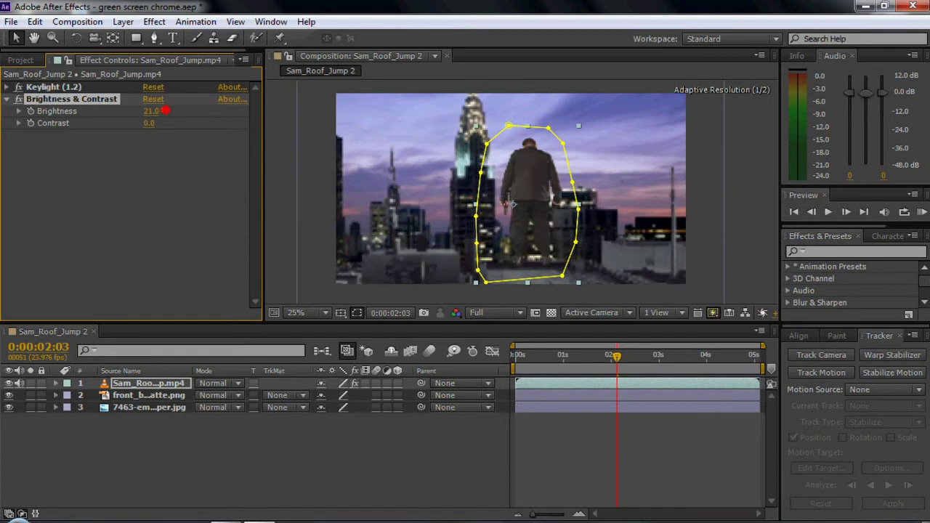
mouse_move(148, 123)
mouse_down()
mouse_move(175, 120)
mouse_move(151, 116)
mouse_up()
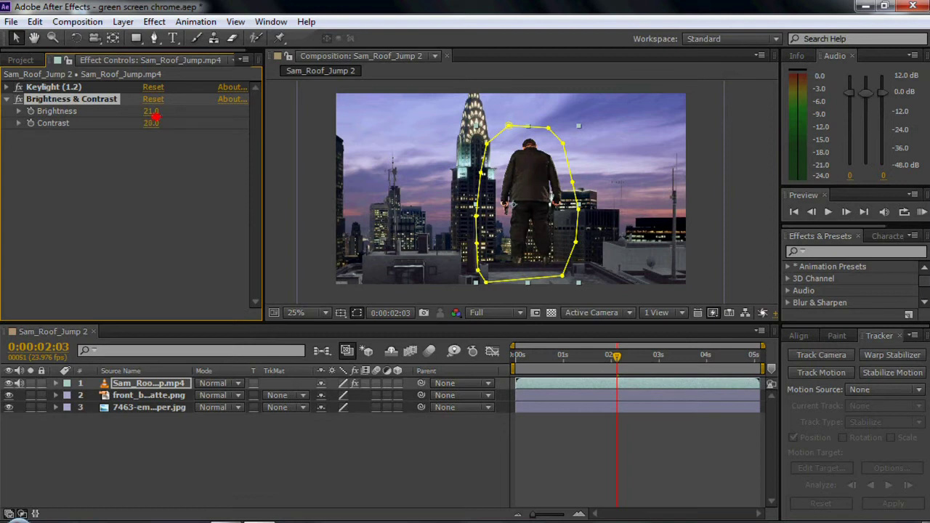
scroll(651, 173, up, 2)
scroll(575, 167, up, 2)
scroll(575, 167, down, 2)
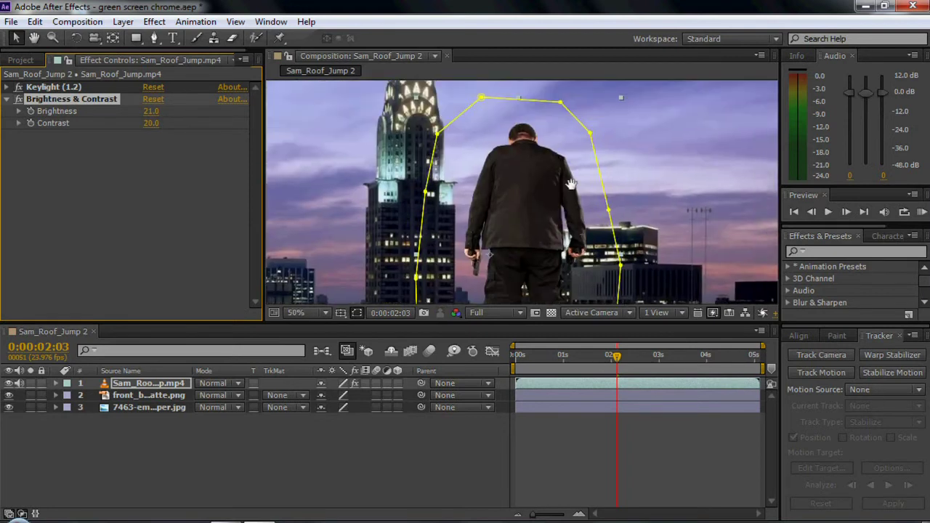
scroll(572, 182, down, 2)
click(149, 110)
drag(146, 109, 140, 109)
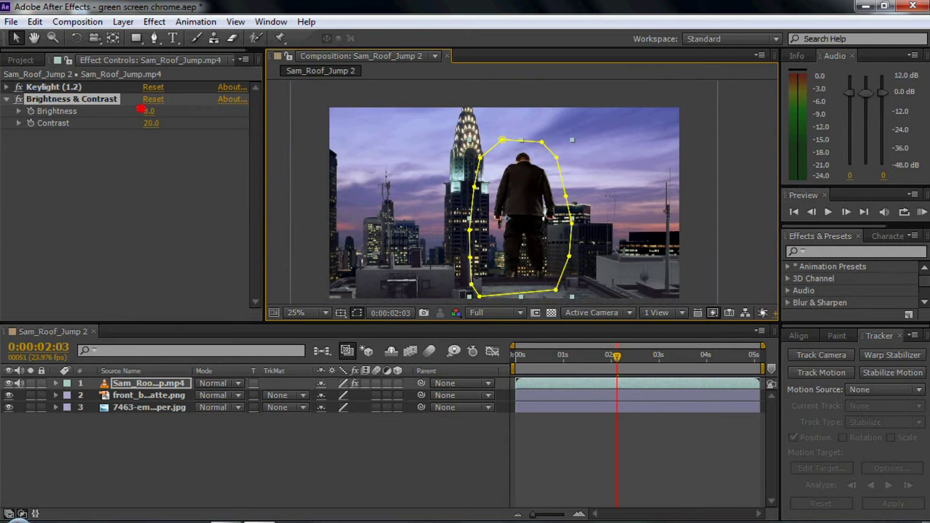
Turn off Mask and Shape Path Visibility to hide the actor's mask outline.
click(244, 445)
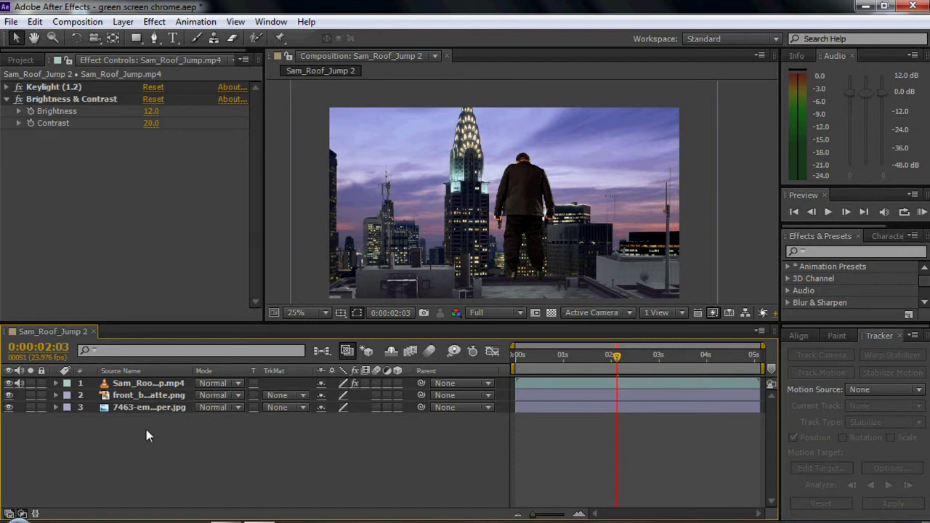
click(154, 22)
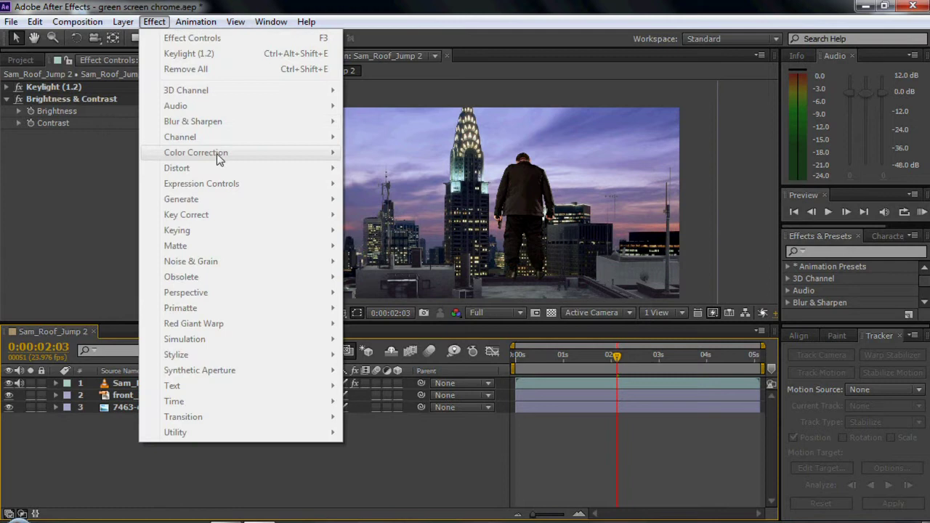
click(112, 385)
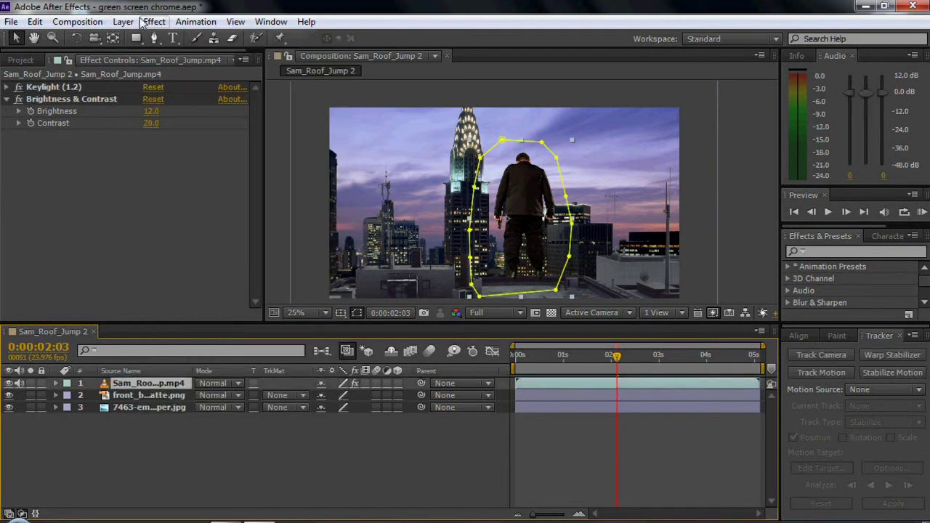
click(154, 22)
click(354, 327)
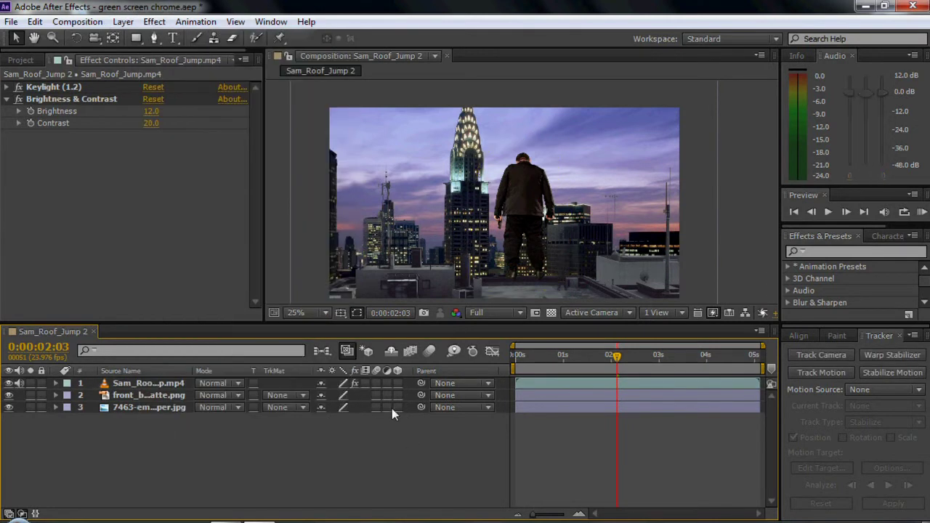
click(174, 385)
click(357, 313)
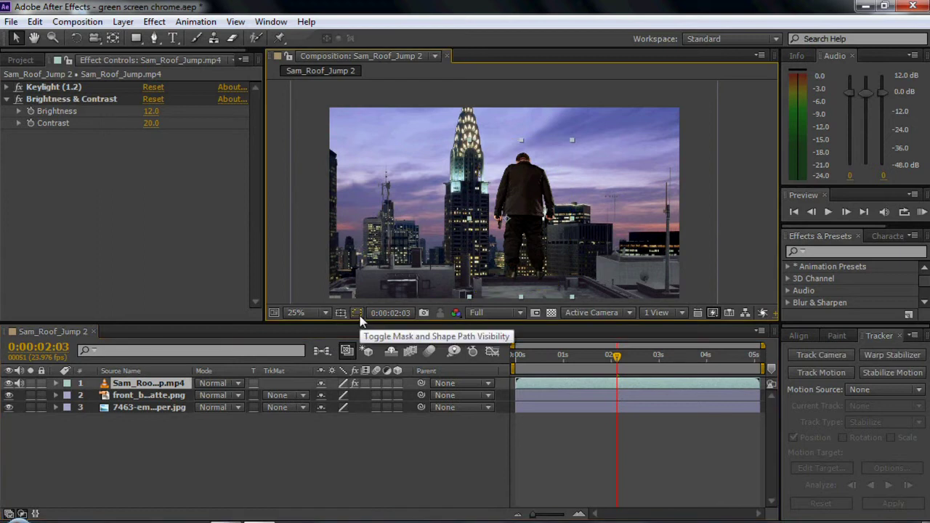
Add the Color Matcher effect from Effect > Key Correct to the actor.
click(154, 22)
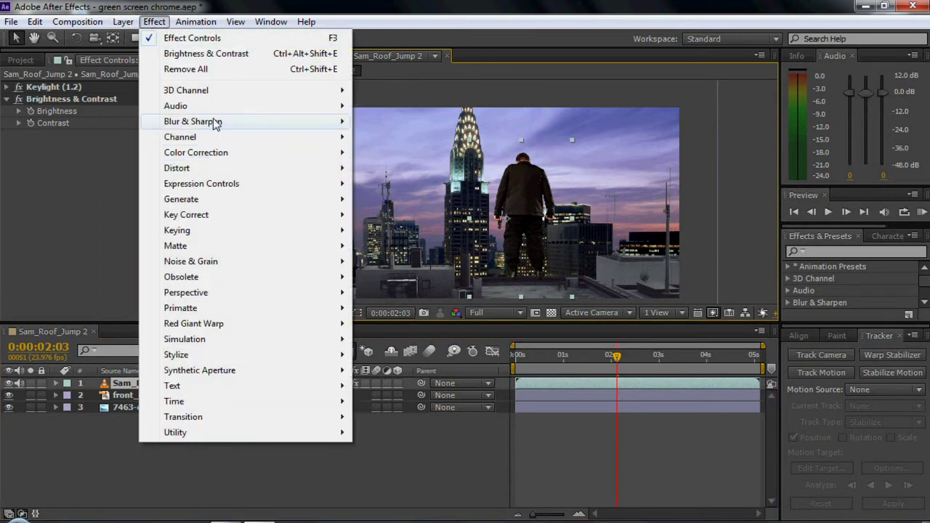
mouse_move(228, 154)
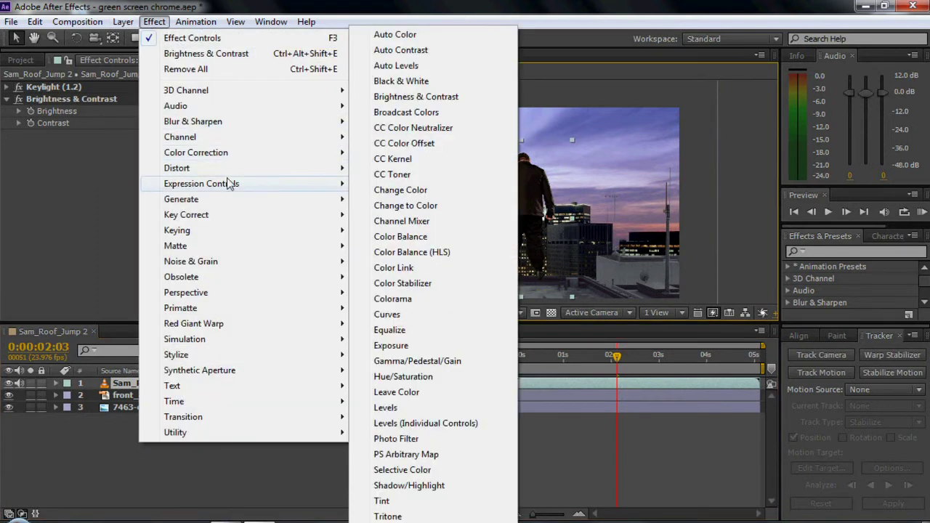
mouse_move(219, 215)
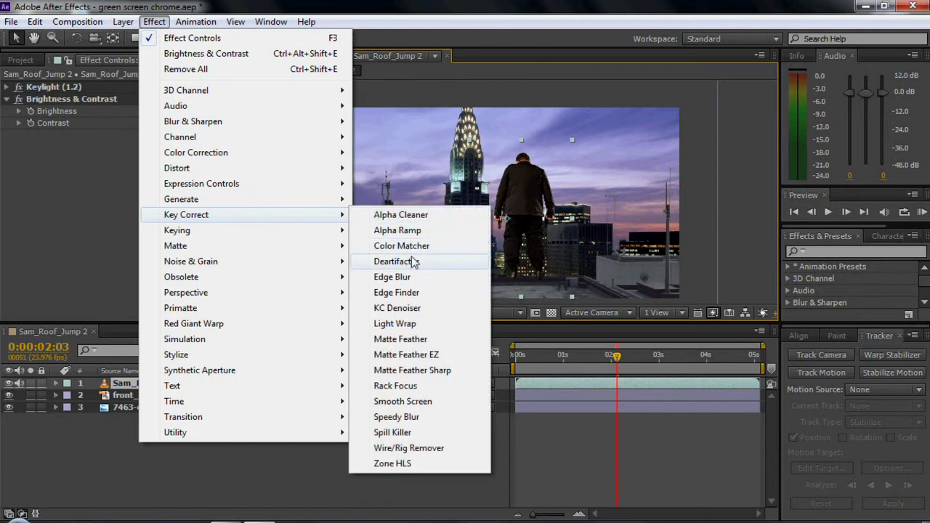
key(Escape)
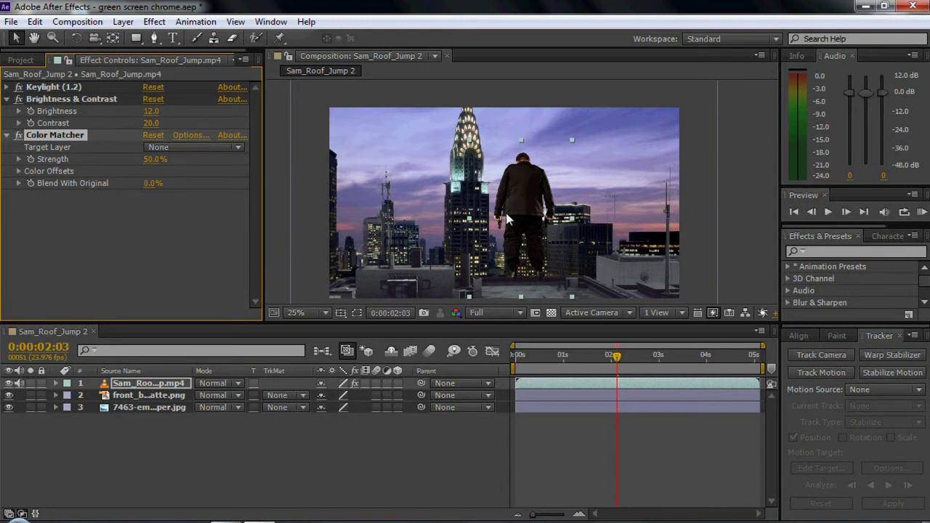
Set Color Matcher's Target Layer to layer 3, the 7463-empire-state skyline image.
click(161, 148)
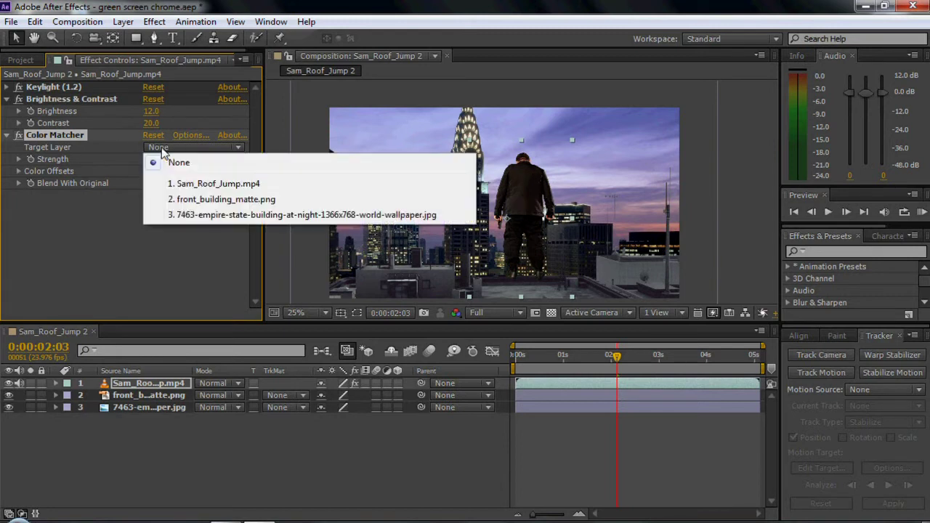
click(218, 216)
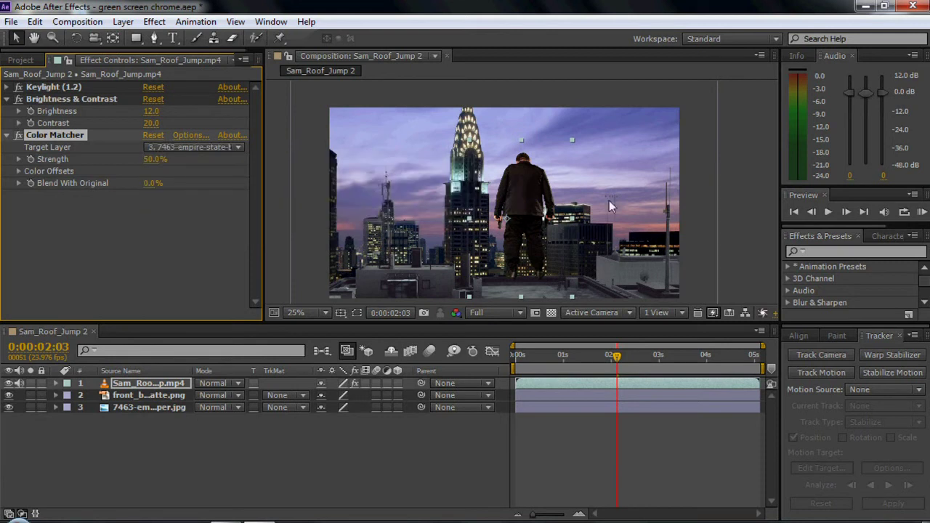
scroll(609, 200, up, 2)
scroll(608, 201, up, 2)
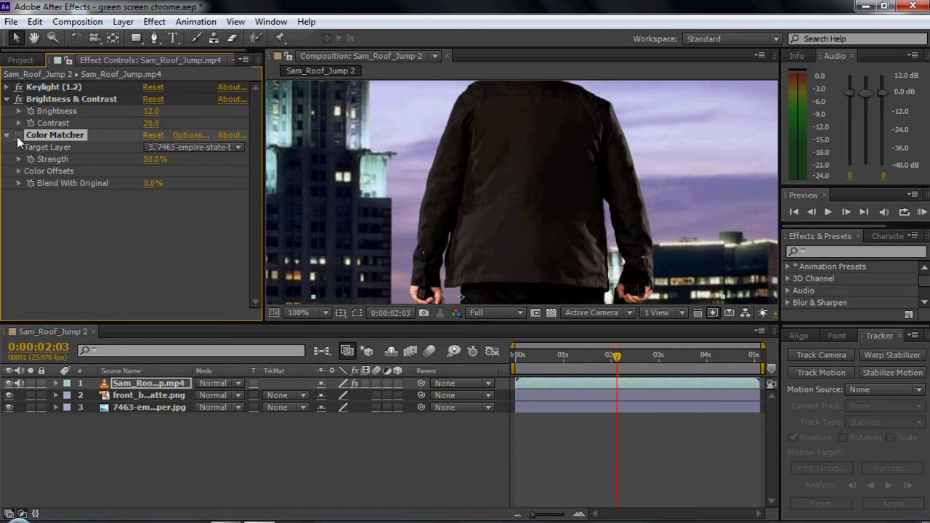
scroll(418, 178, down, 3)
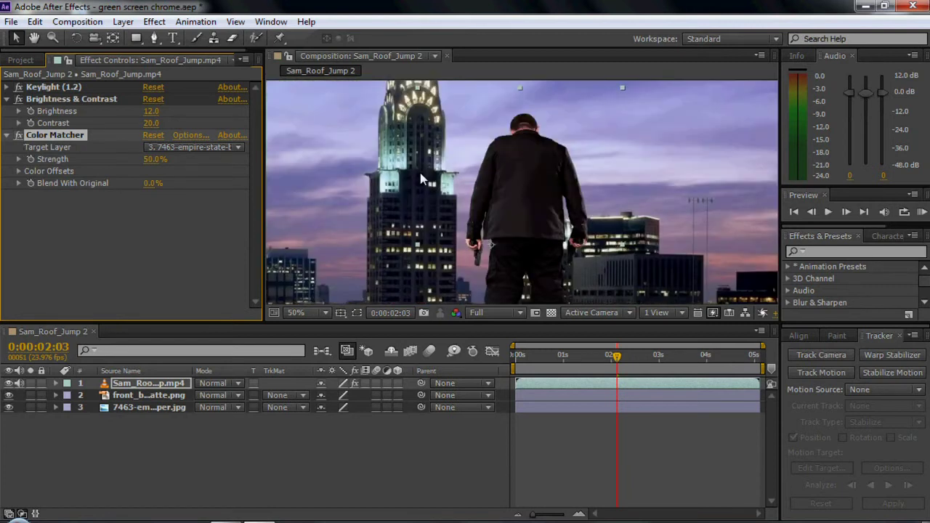
scroll(418, 178, down, 1)
Raise Color Matcher Strength to 100%.
key(period)
drag(169, 157, 190, 158)
scroll(555, 237, up, 3)
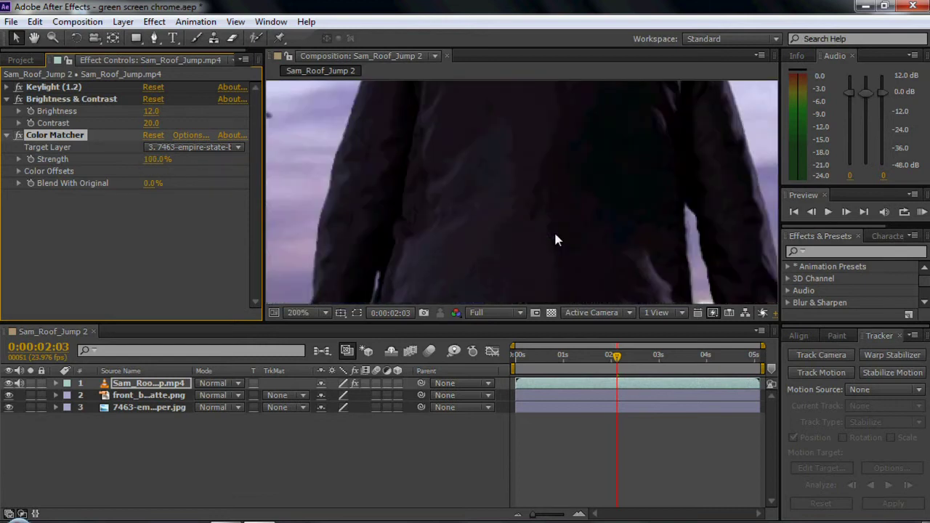
scroll(554, 235, down, 4)
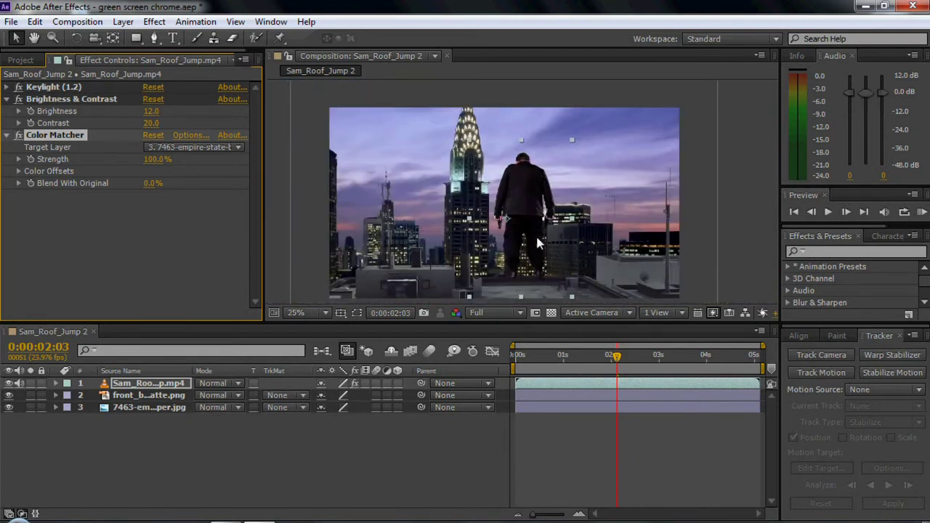
Nudge the Sam_Roof_Jump layer a few pixels left and check the man's legs and feet.
drag(536, 183, 534, 180)
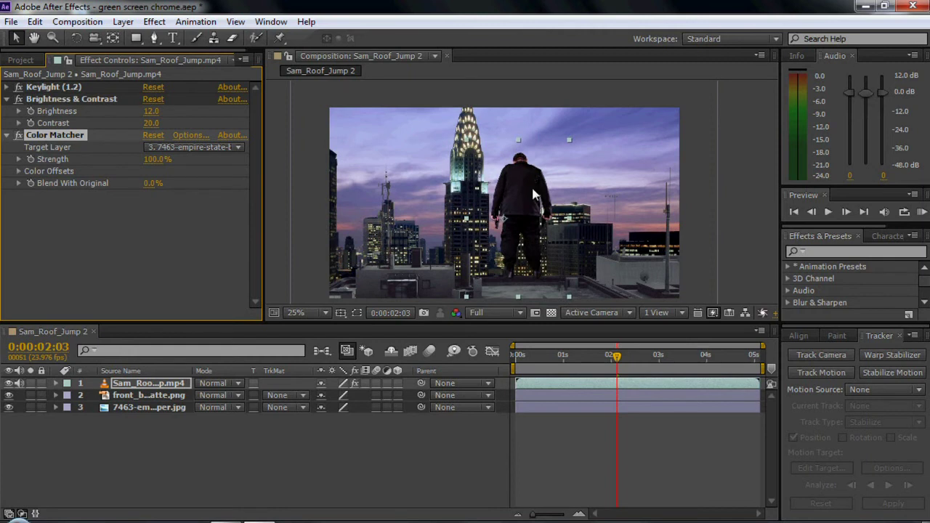
scroll(534, 260, up, 2)
scroll(535, 263, up, 2)
drag(535, 263, 517, 125)
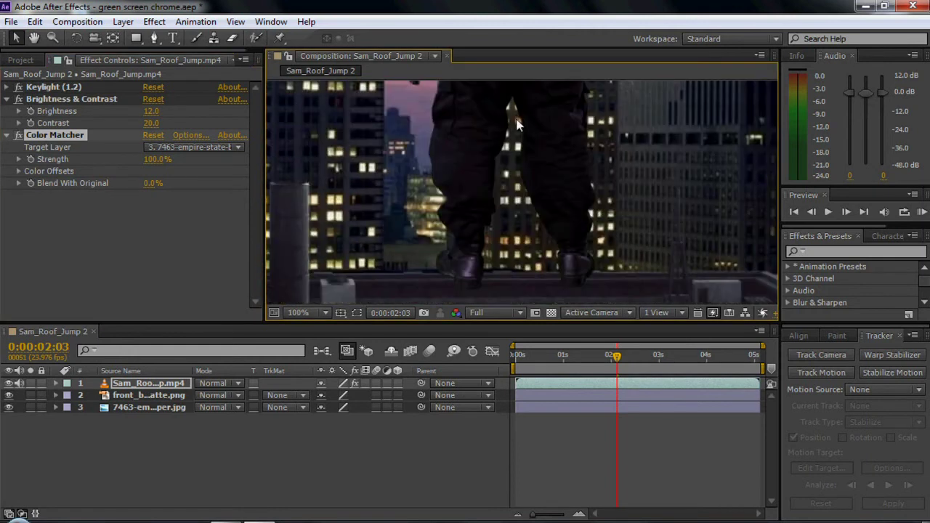
scroll(512, 145, down, 1)
scroll(512, 144, down, 1)
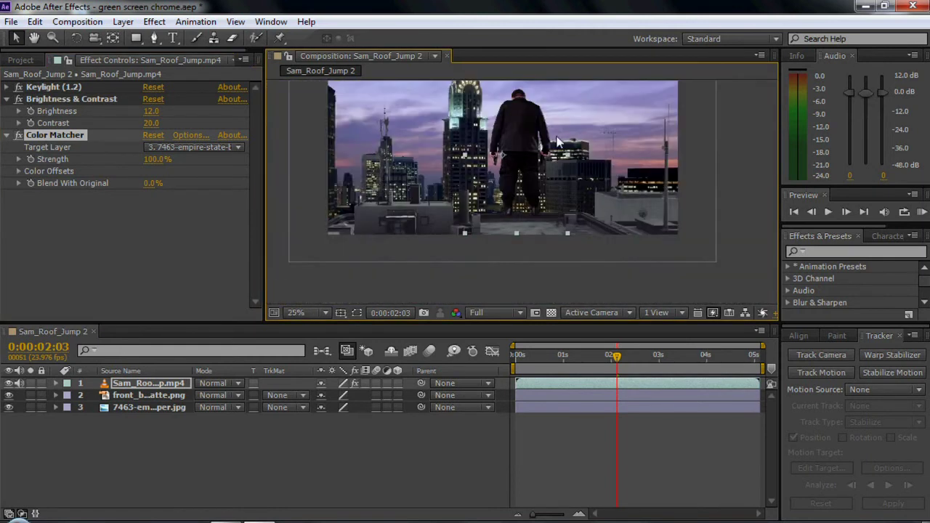
scroll(559, 145, down, 1)
scroll(565, 187, down, 1)
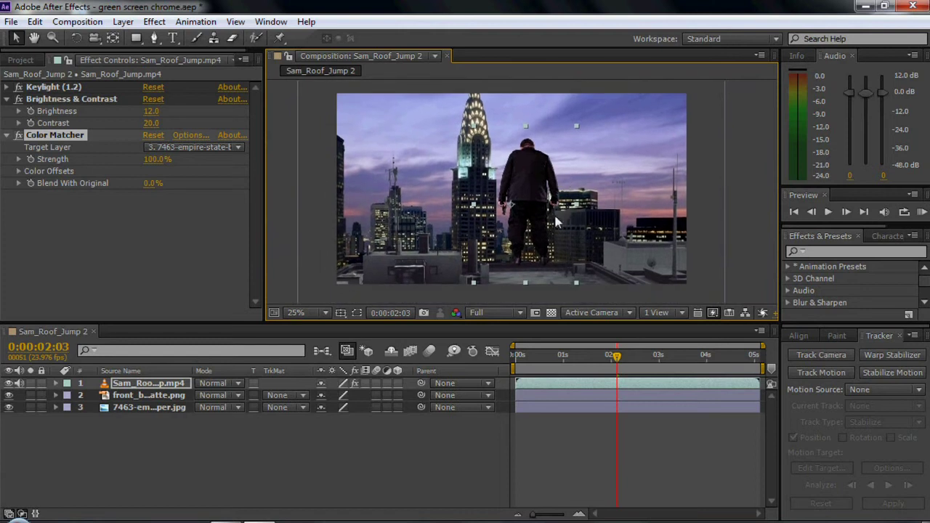
scroll(558, 216, up, 1)
scroll(558, 213, down, 3)
scroll(556, 212, up, 1)
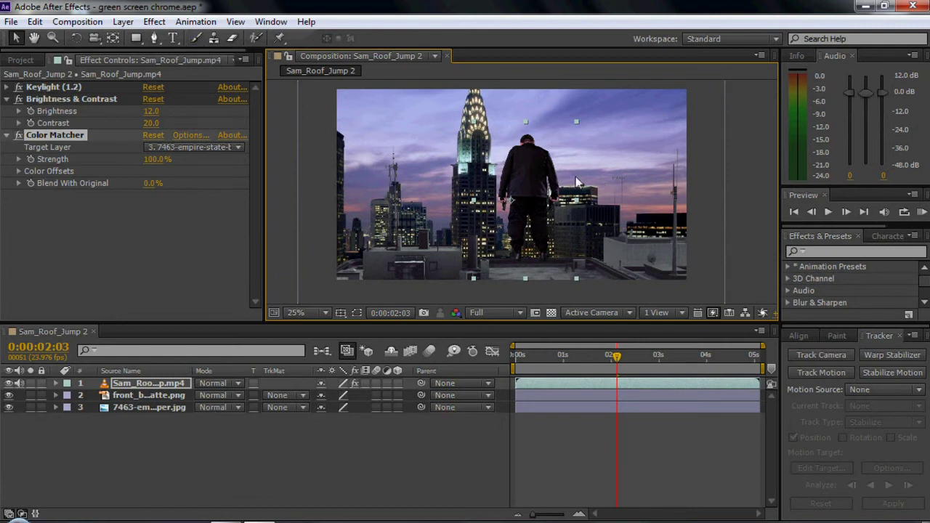
scroll(551, 156, up, 2)
scroll(574, 145, up, 1)
scroll(592, 201, up, 1)
scroll(519, 212, up, 1)
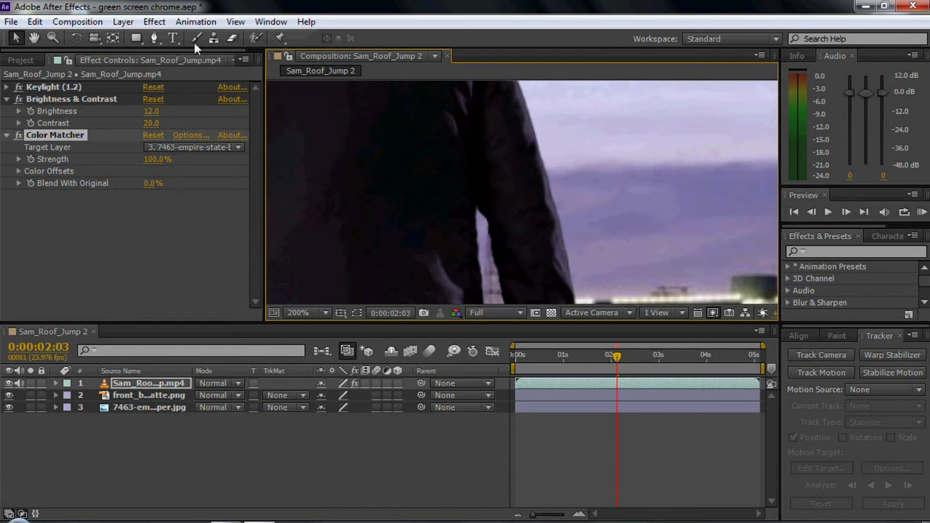
click(155, 21)
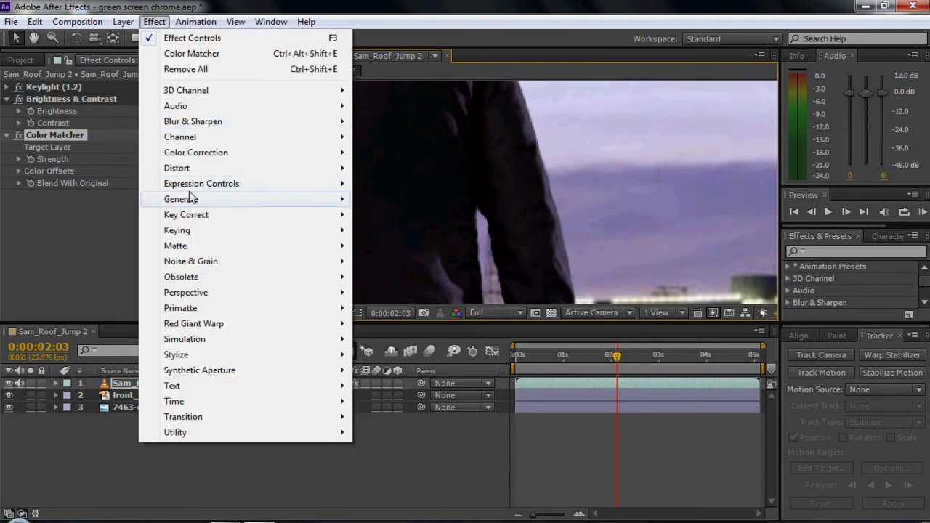
Add Edge Blur (Blur Amount 4, Edge Width 4) to the actor and toggle it to compare edges.
mouse_move(194, 218)
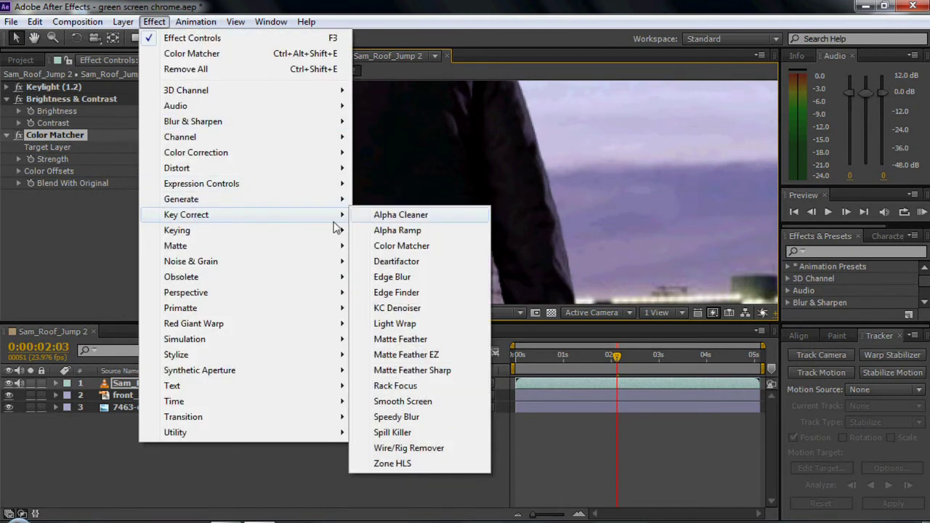
click(404, 283)
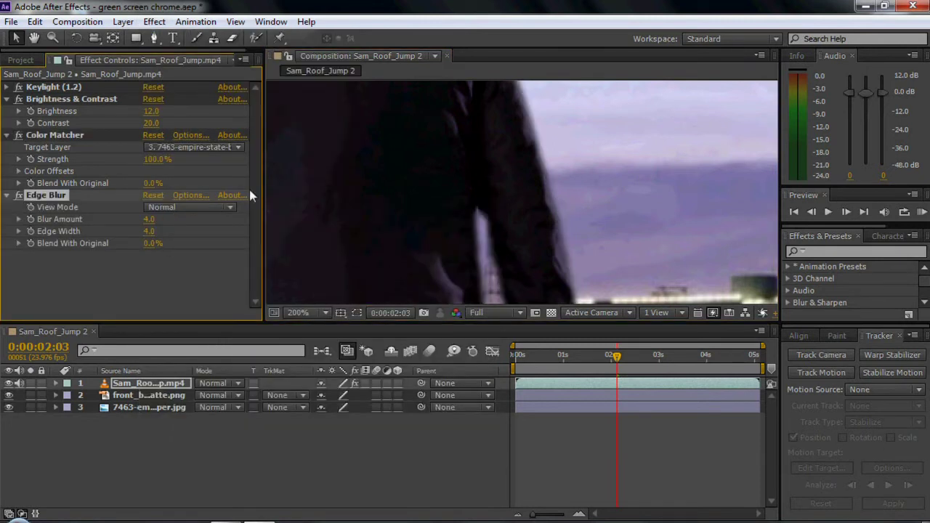
click(18, 194)
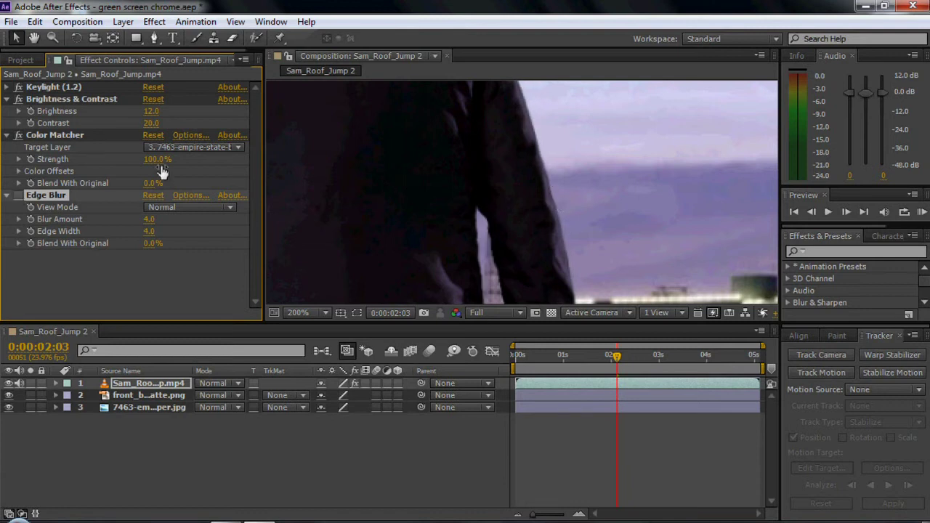
scroll(538, 171, down, 1)
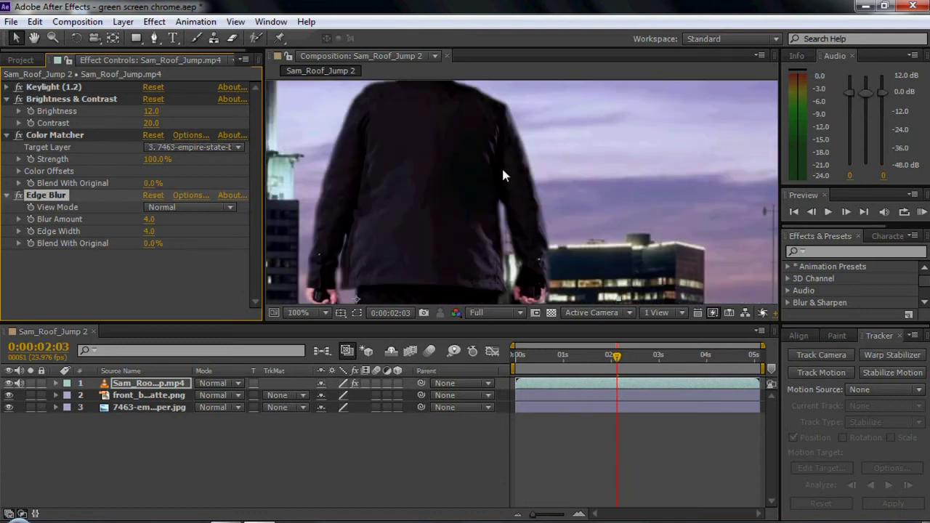
scroll(505, 175, down, 1)
scroll(471, 198, up, 2)
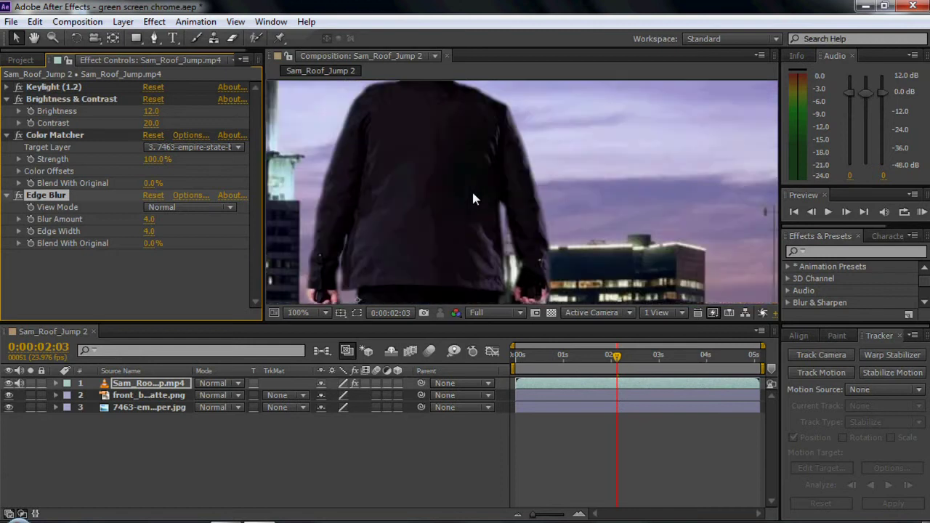
scroll(415, 207, up, 2)
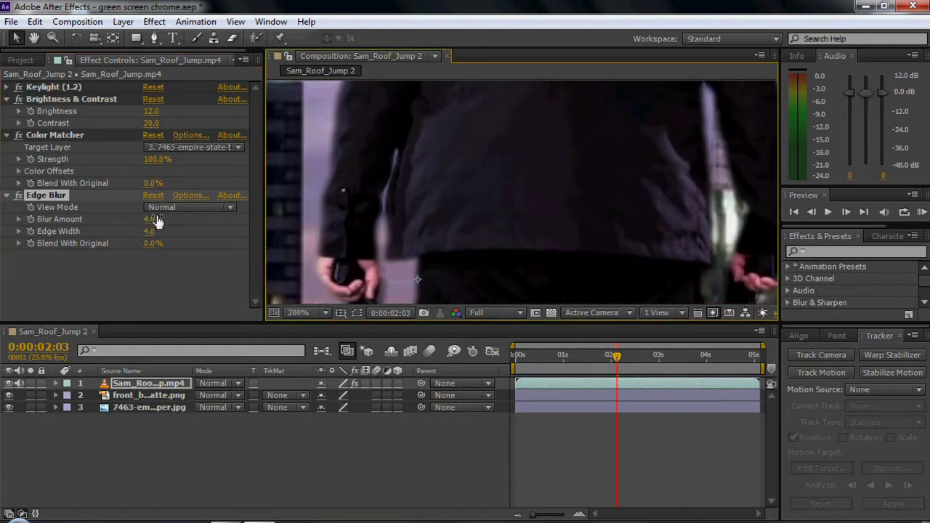
Lower Edge Blur's Blur Amount on the actor layer to 1.1.
drag(150, 219, 131, 219)
drag(131, 219, 145, 221)
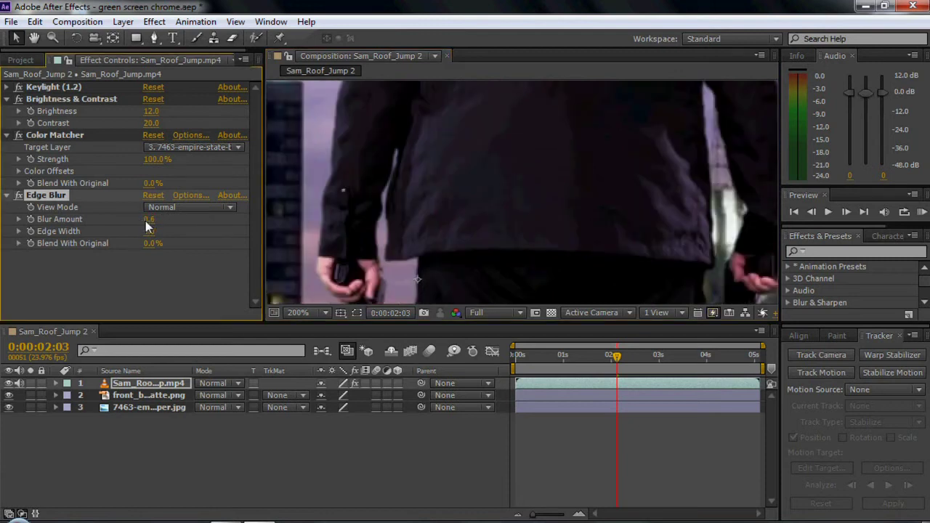
click(149, 219)
scroll(560, 183, down, 4)
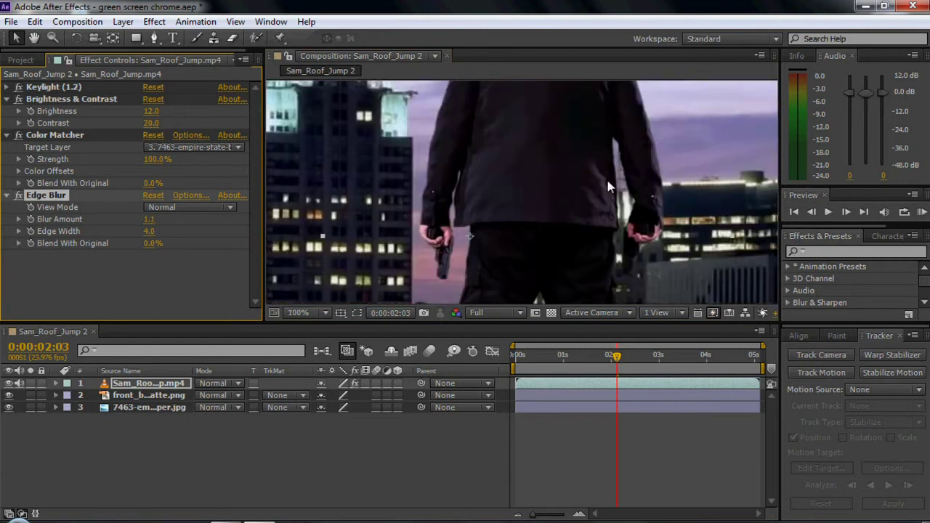
scroll(561, 183, down, 2)
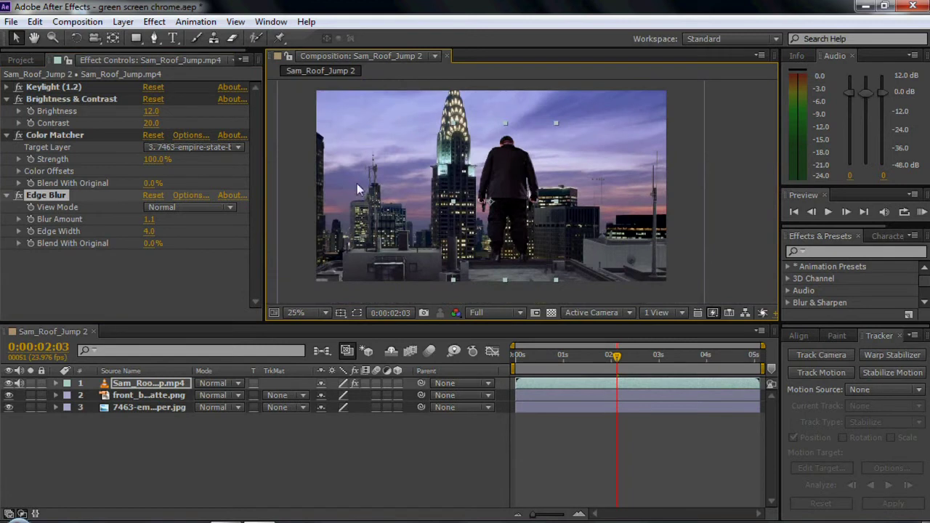
Scale the actor layer up slightly and keep Edge Blur's view mode at Normal.
click(555, 125)
drag(554, 125, 555, 120)
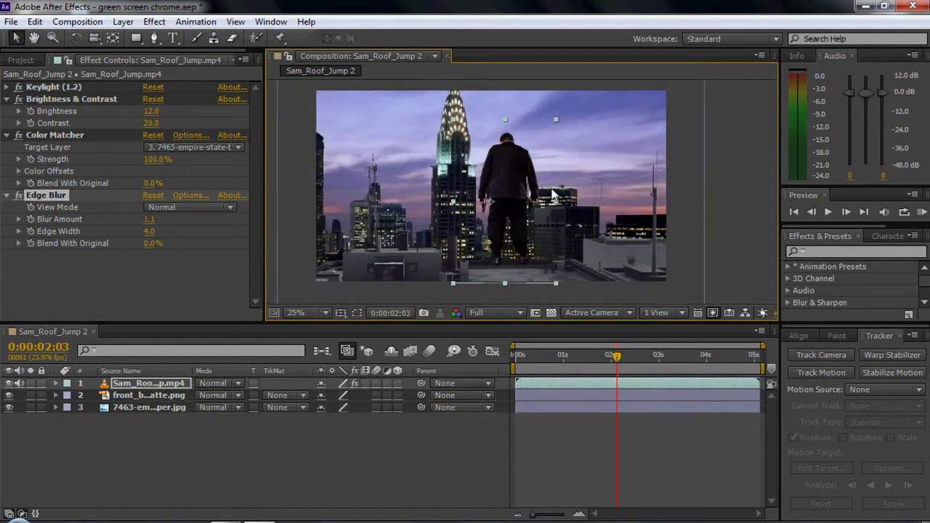
click(196, 209)
click(186, 281)
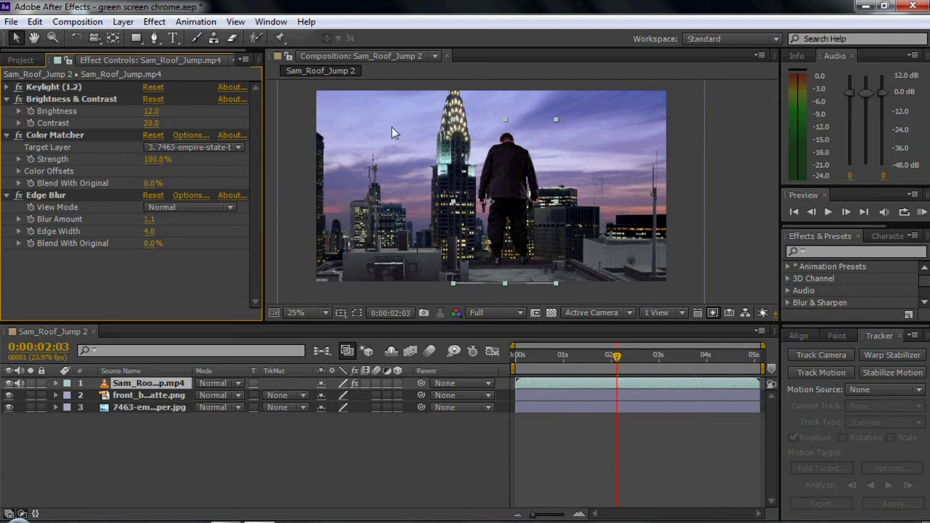
Switch Edge Blur off to compare the actor's edges against the sky.
scroll(479, 177, up, 3)
scroll(464, 183, up, 3)
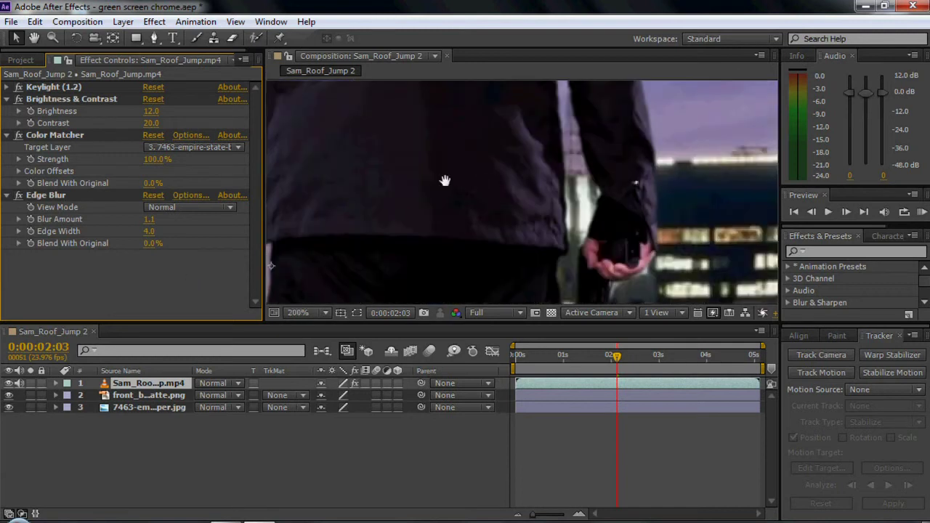
drag(445, 180, 493, 313)
click(19, 195)
Inspect the unblurred edges around the actor's head, hands, guns, legs and shoe.
scroll(436, 183, up, 3)
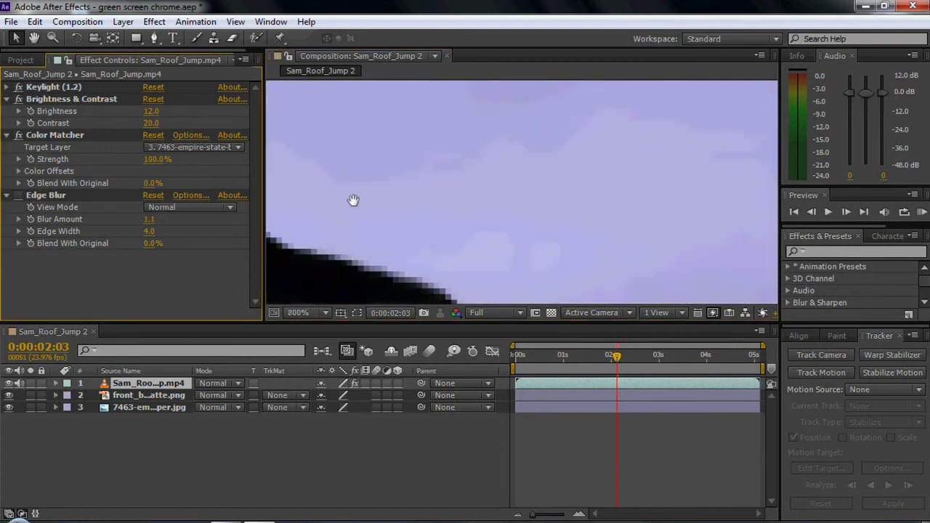
drag(437, 183, 451, 229)
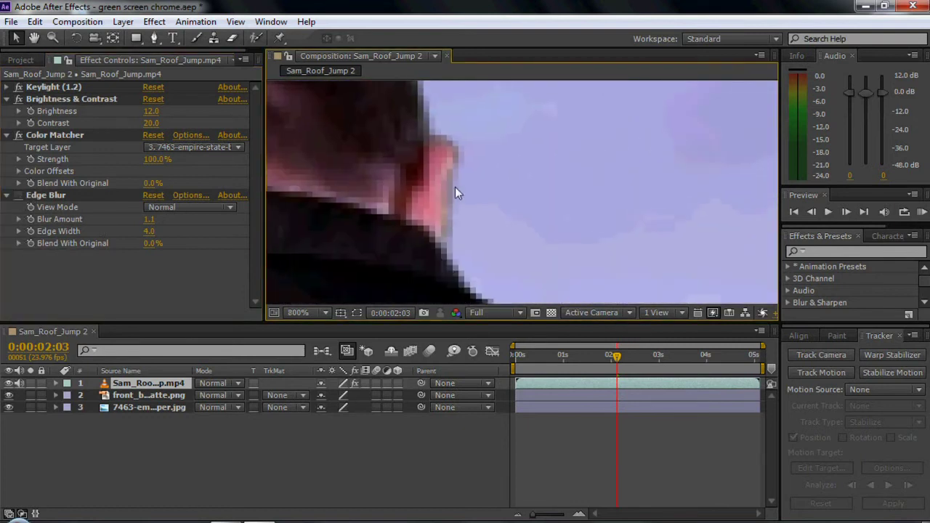
scroll(453, 197, down, 3)
scroll(438, 221, up, 1)
scroll(453, 181, up, 1)
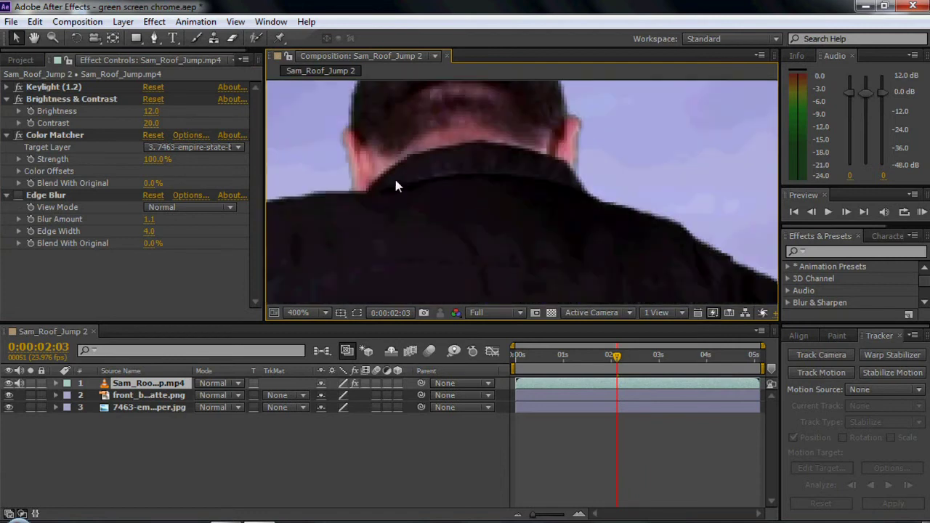
scroll(359, 174, down, 2)
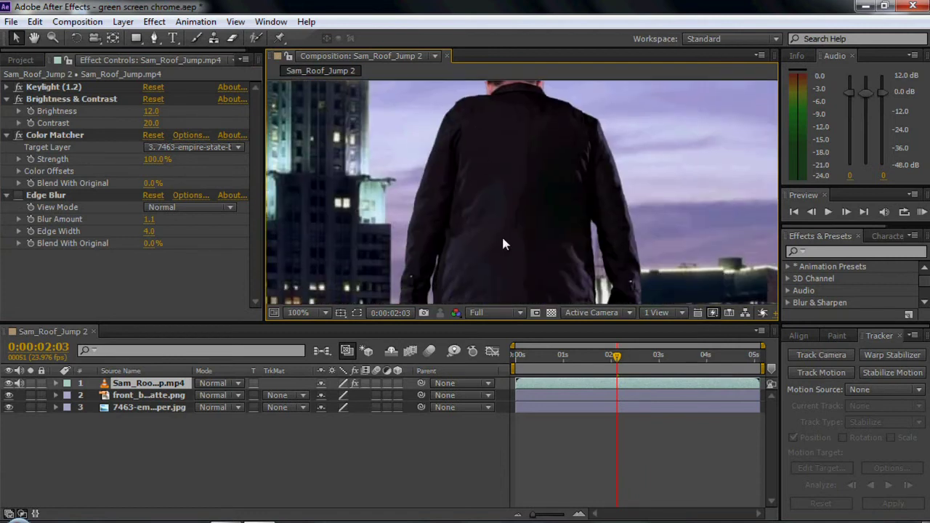
drag(502, 244, 488, 134)
scroll(418, 222, up, 1)
mouse_move(423, 264)
mouse_down()
mouse_move(506, 129)
mouse_move(468, 264)
mouse_up()
scroll(428, 285, up, 1)
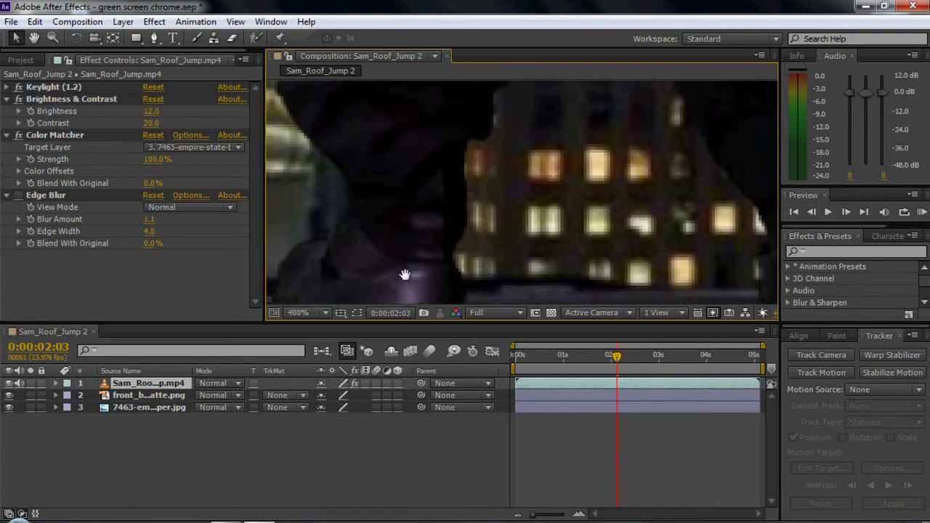
drag(404, 271, 578, 152)
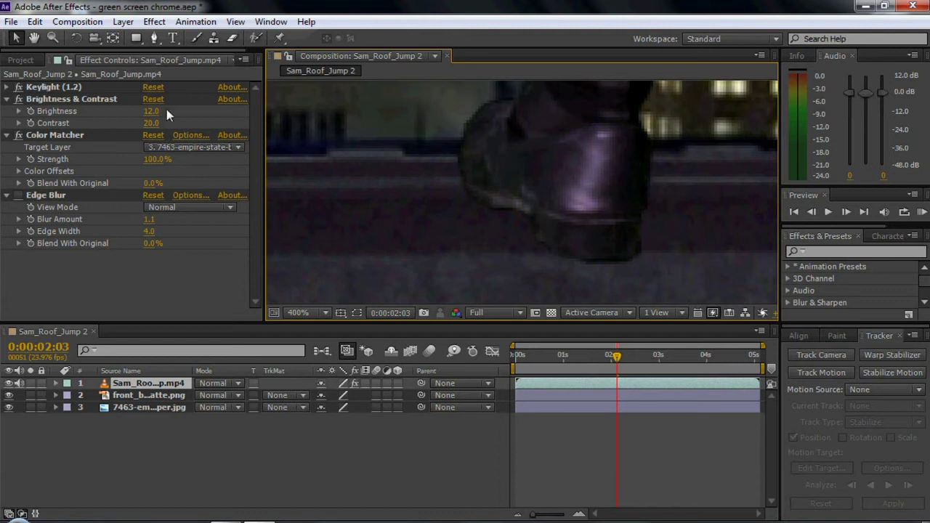
click(154, 21)
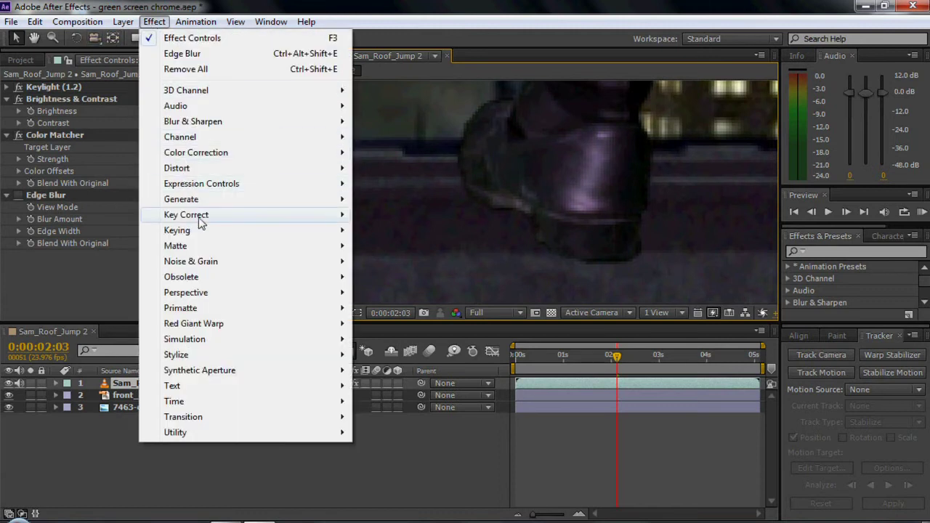
Add Spill Killer to the actor layer and set its colour to Green after trying Red and Blue.
mouse_move(204, 223)
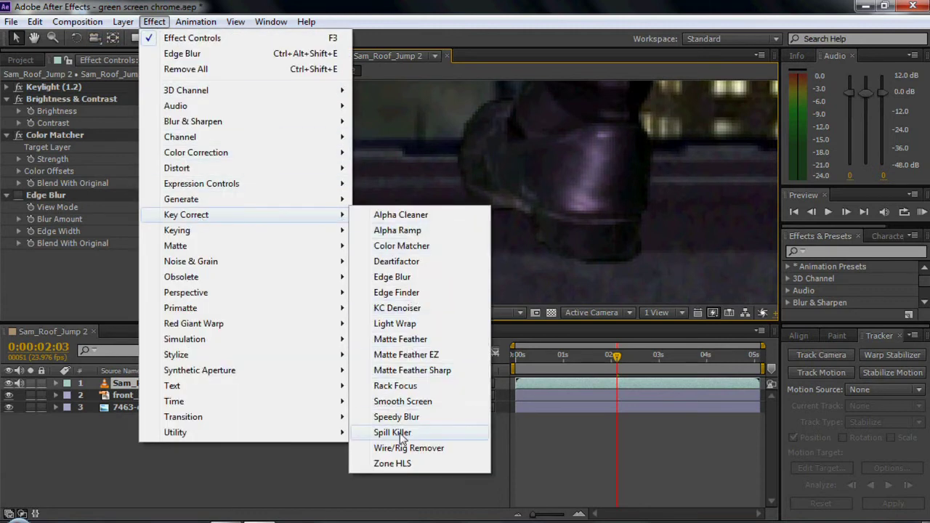
click(399, 433)
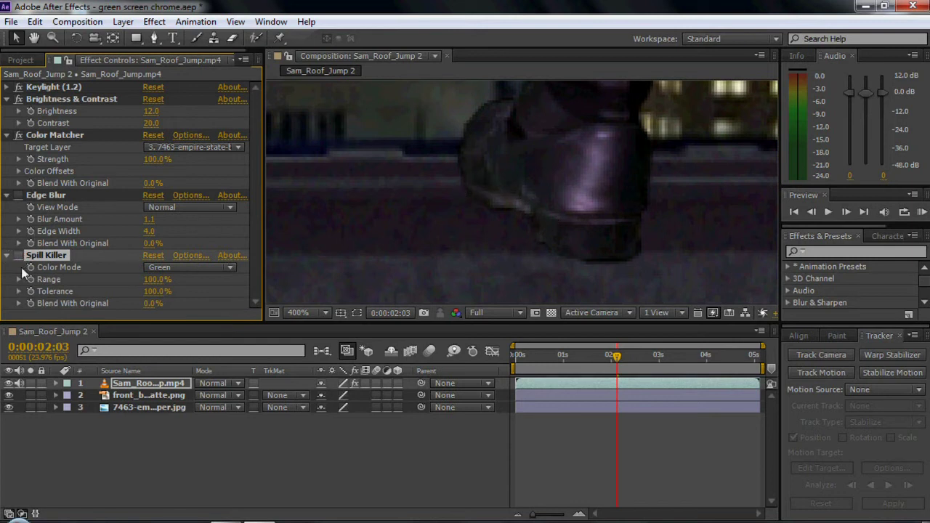
click(179, 266)
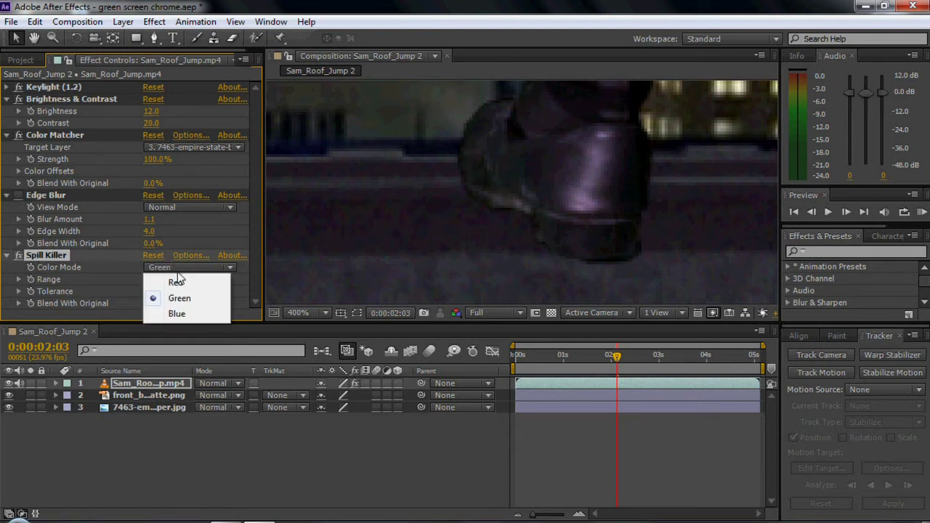
click(181, 278)
click(183, 267)
click(177, 313)
click(179, 269)
click(183, 298)
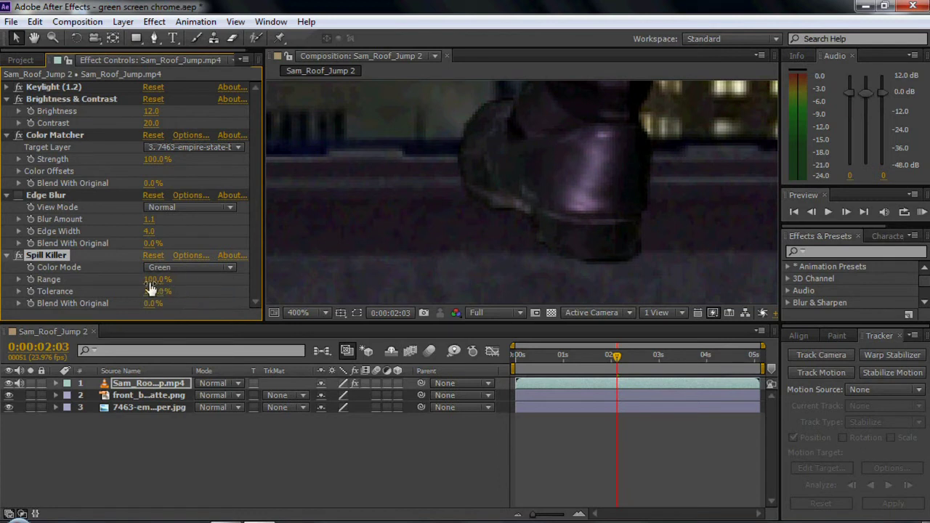
Set Spill Killer's Range to 100%.
click(155, 279)
key(Return)
click(179, 309)
scroll(548, 216, down, 4)
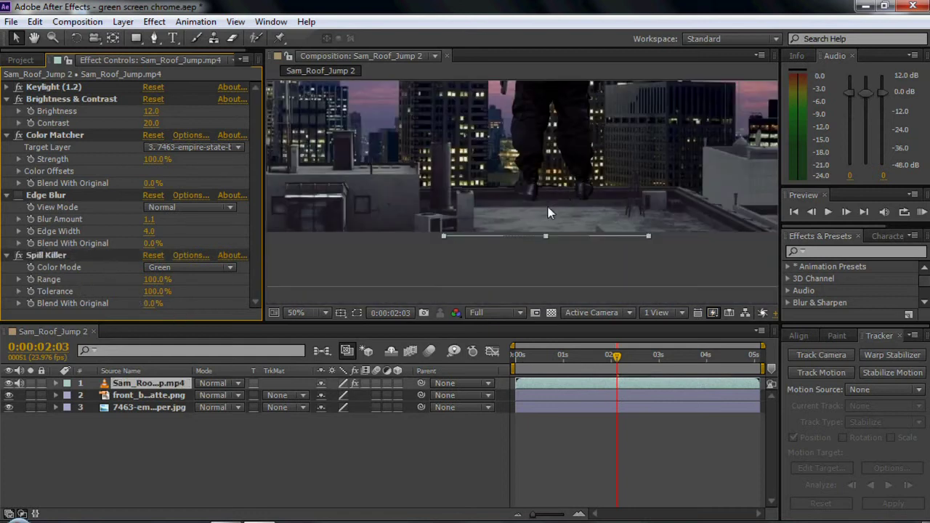
Scrub the timeline through the drop animation to around 0:00:04:06.
click(554, 231)
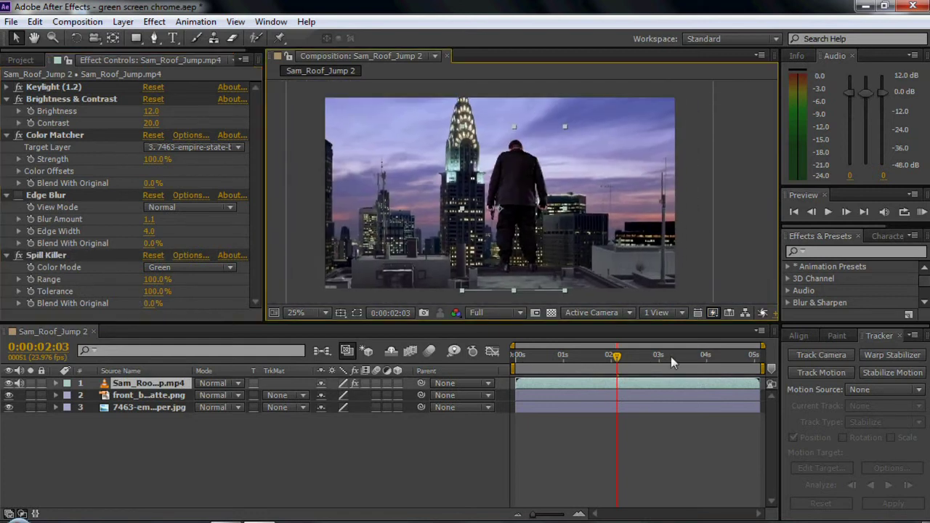
drag(615, 356, 525, 356)
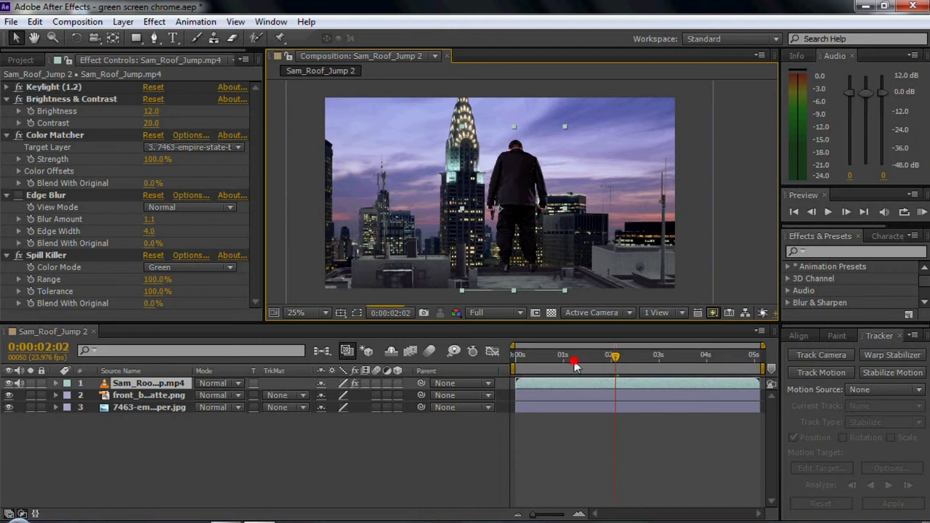
click(530, 360)
drag(530, 363, 711, 363)
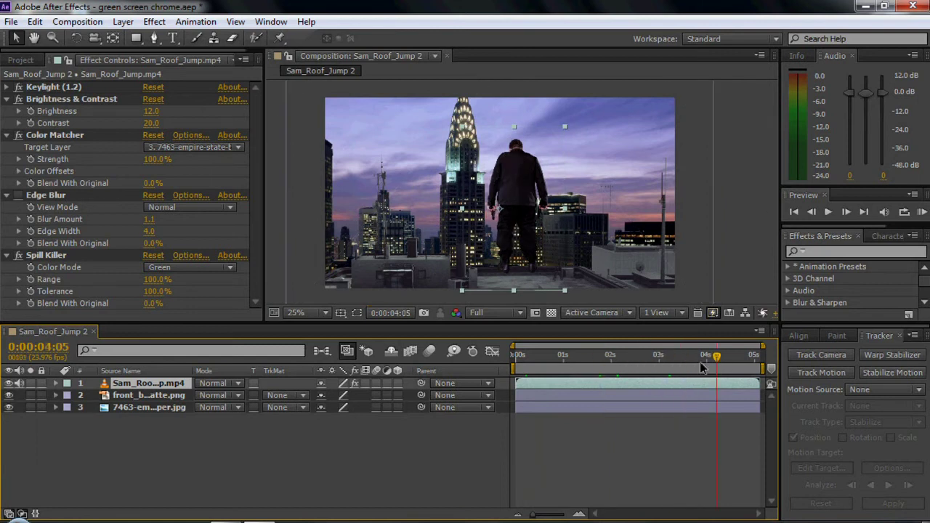
drag(712, 364, 737, 360)
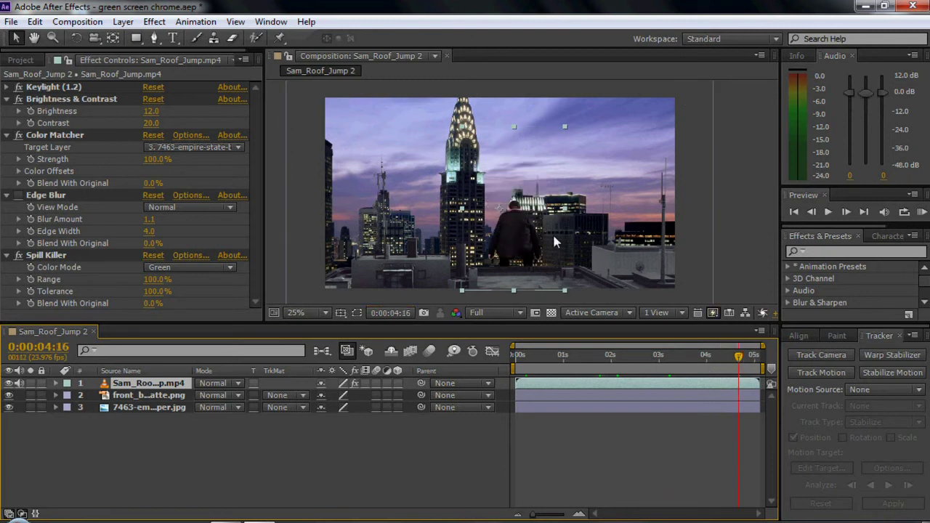
key(Page_Down)
key(Page_Down)
key(Page_Down)
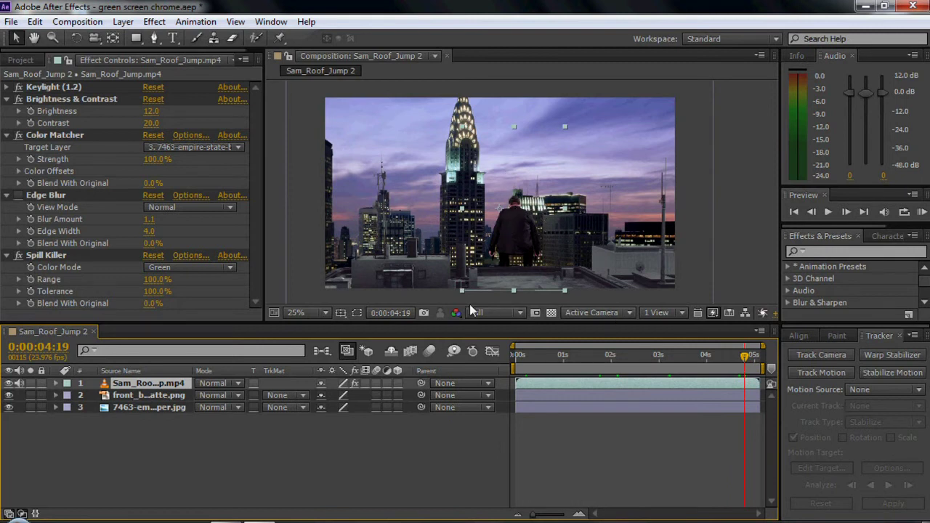
Step back from 0:00:04:02 to 0:00:03:21 and zoom the viewer to 50%.
drag(744, 356, 705, 360)
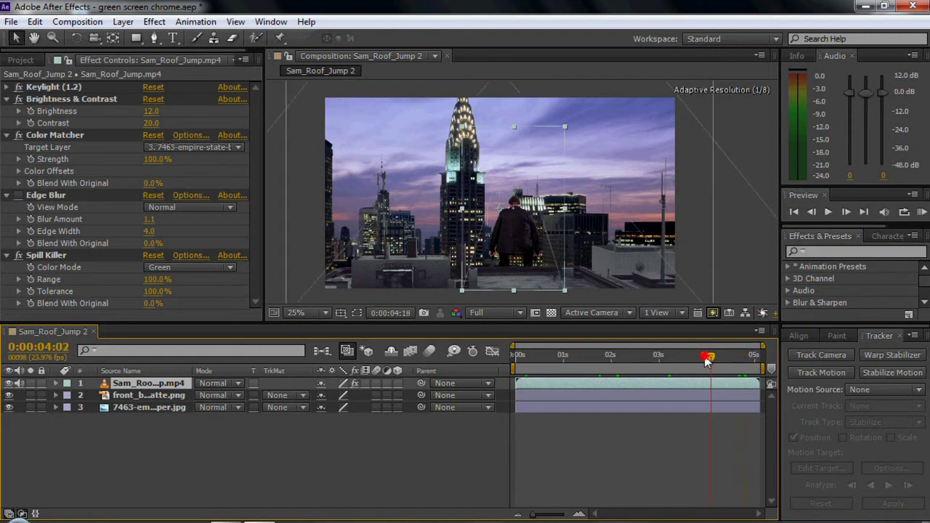
drag(711, 361, 697, 361)
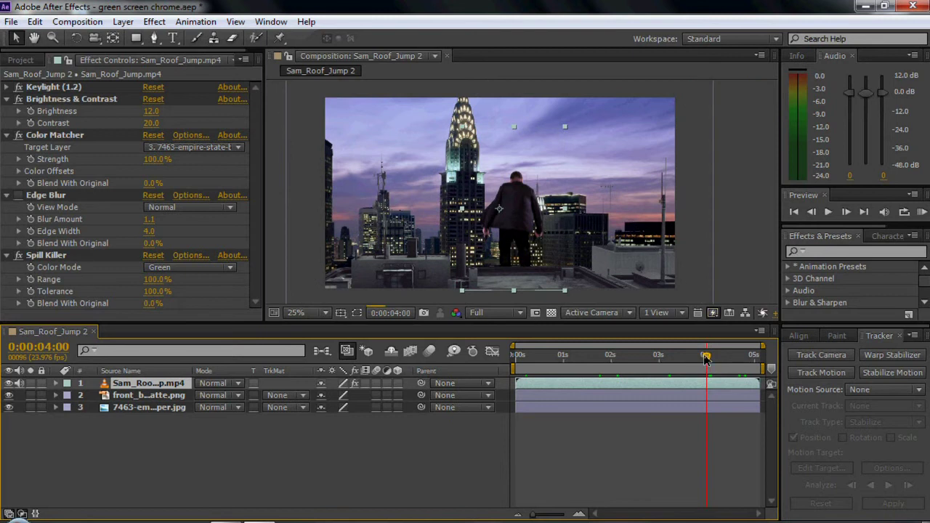
click(705, 358)
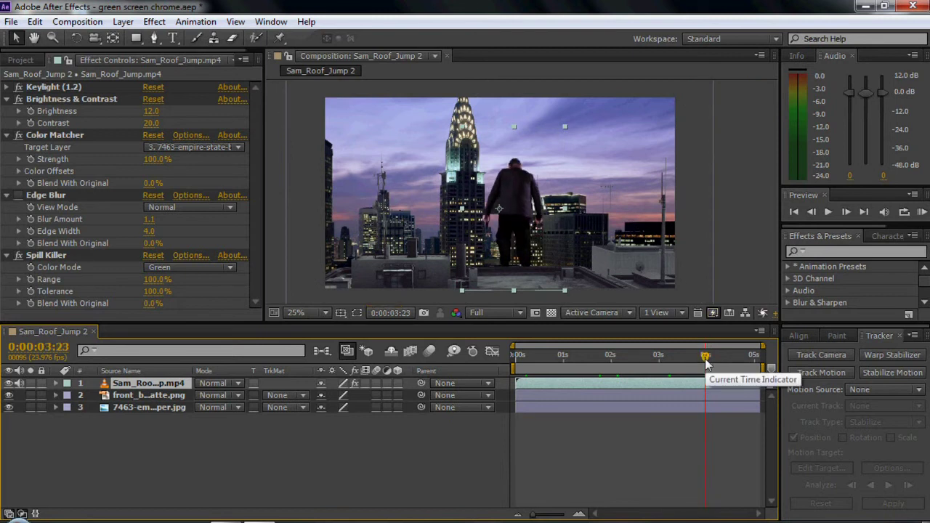
key(Page_Up)
key(Page_Up)
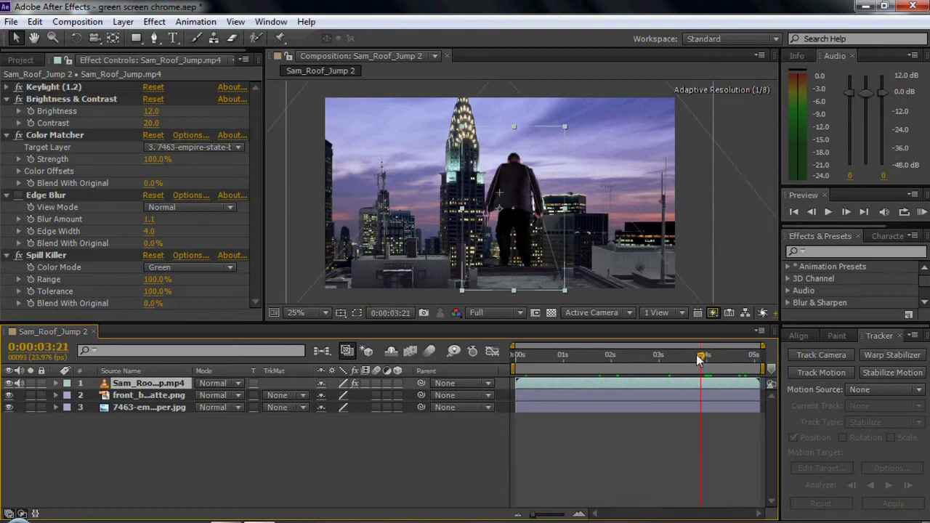
scroll(544, 284, up, 1)
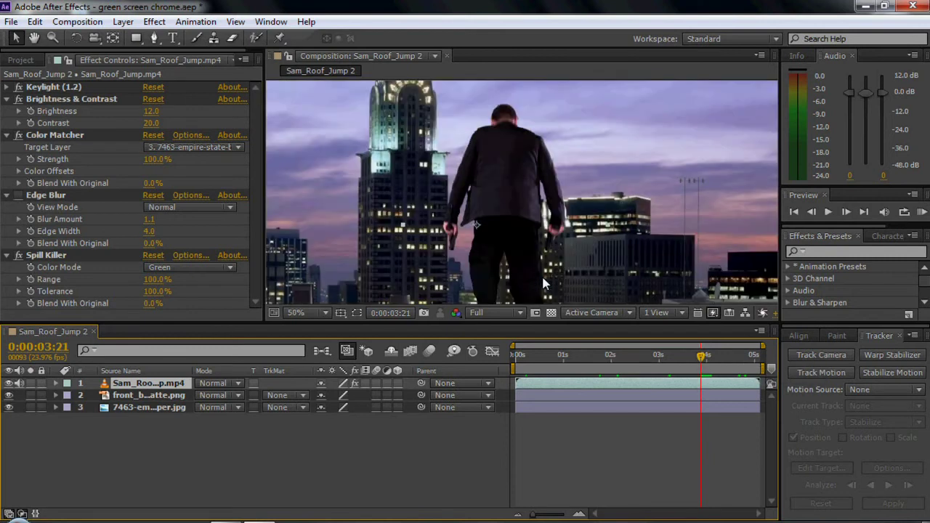
scroll(543, 283, up, 1)
Jump between the composition's first and last frames, then scrub through the actor's drop.
click(863, 212)
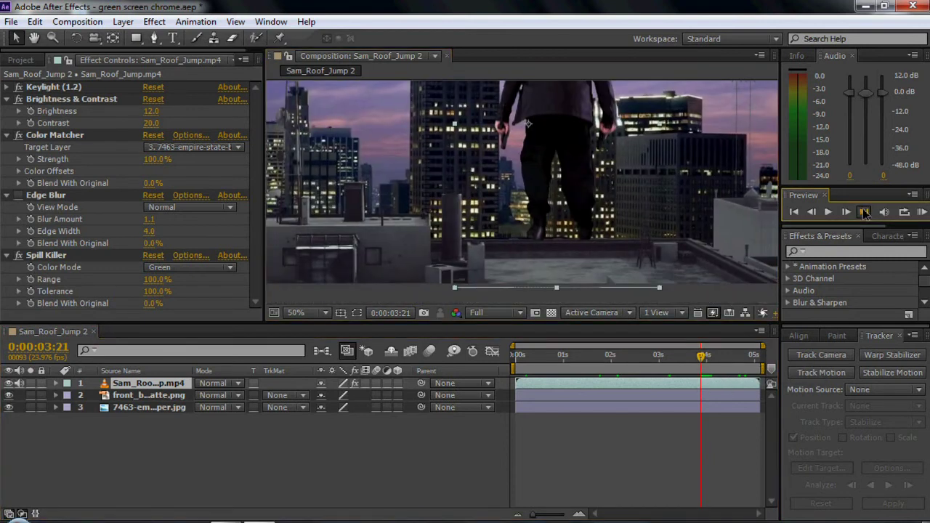
click(810, 212)
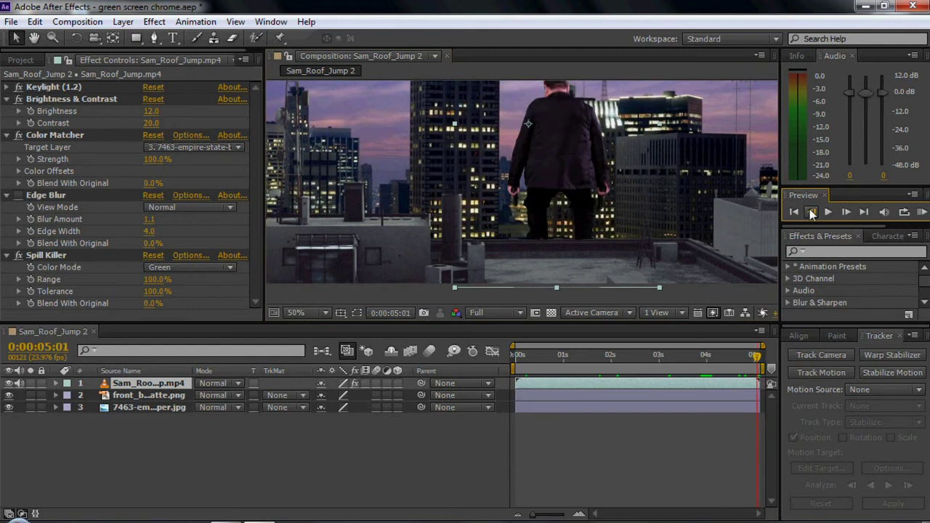
click(811, 211)
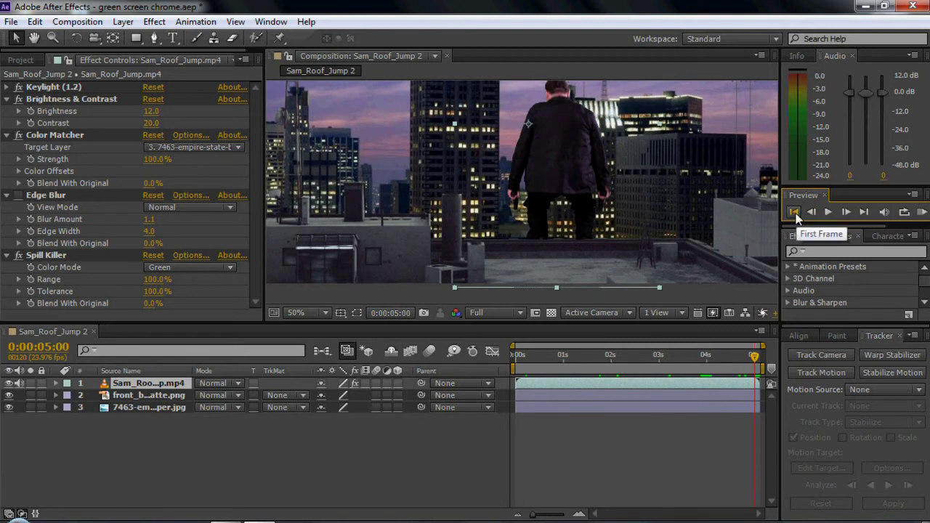
click(795, 212)
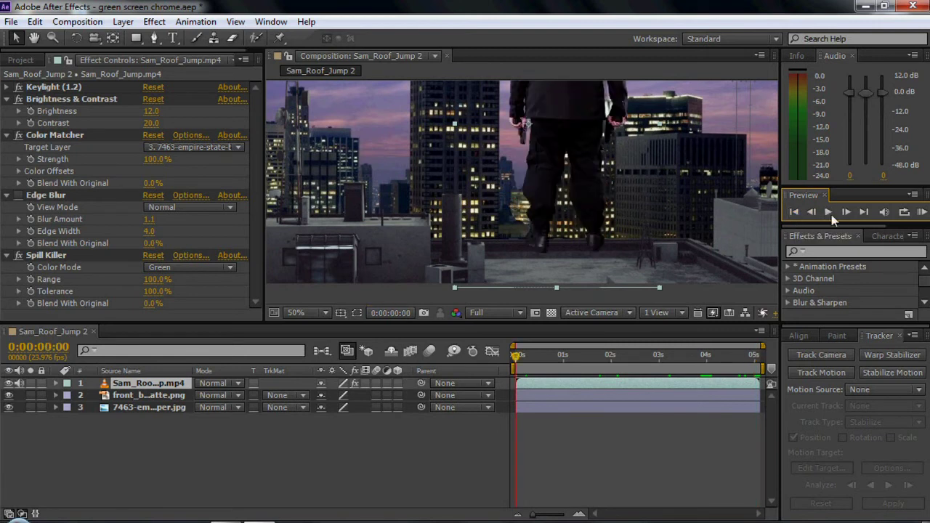
click(863, 215)
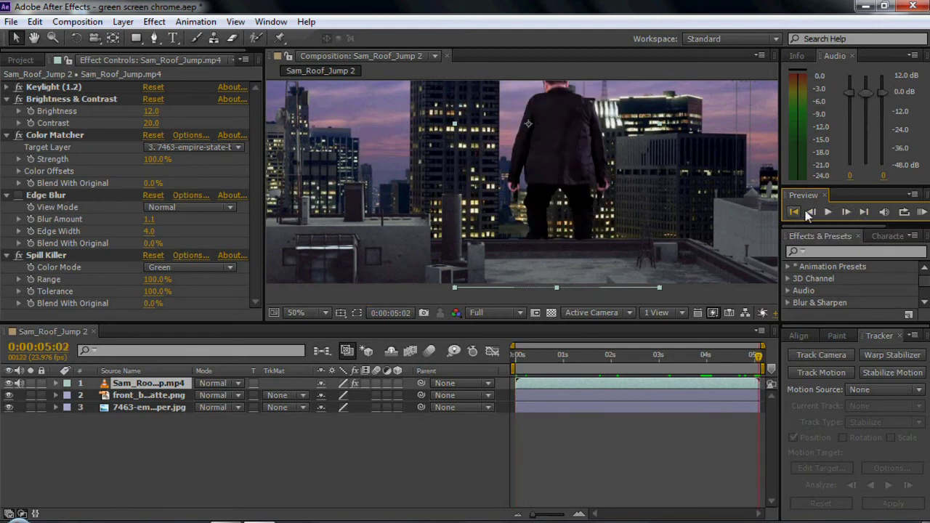
click(795, 212)
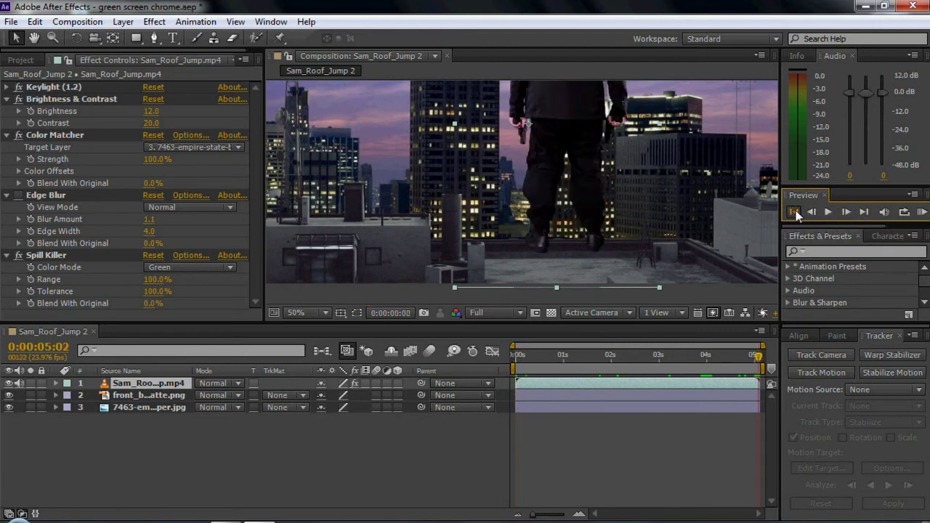
click(847, 214)
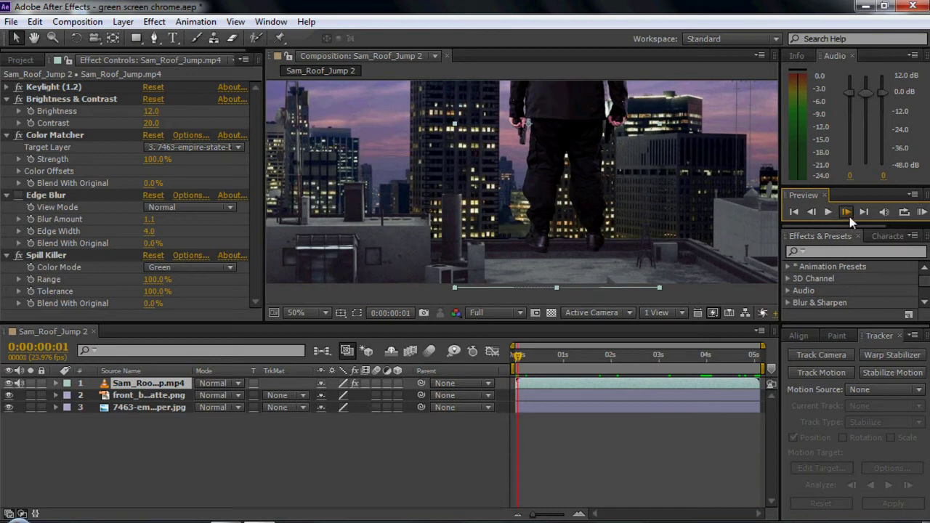
mouse_move(519, 357)
mouse_down()
mouse_move(712, 357)
mouse_move(699, 357)
mouse_up()
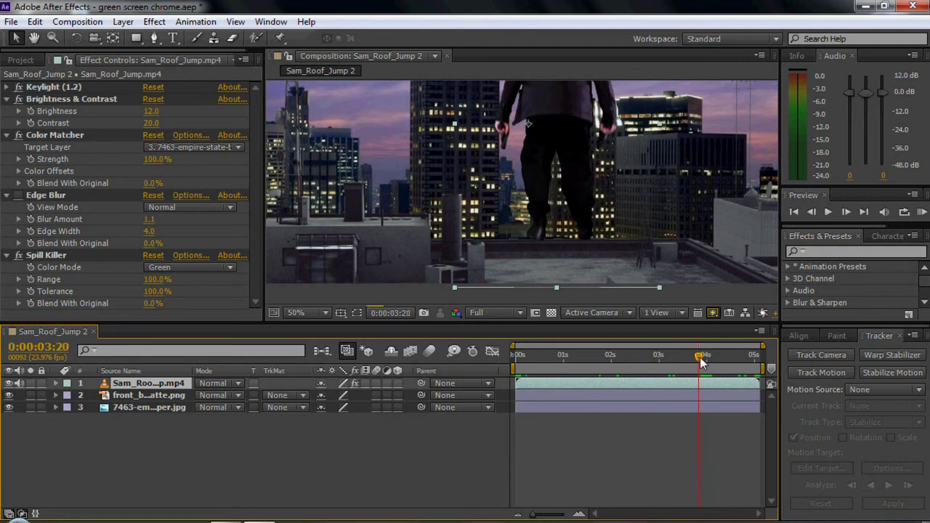
Step back four frames and forward seven to settle at 0:00:03:23.
click(808, 212)
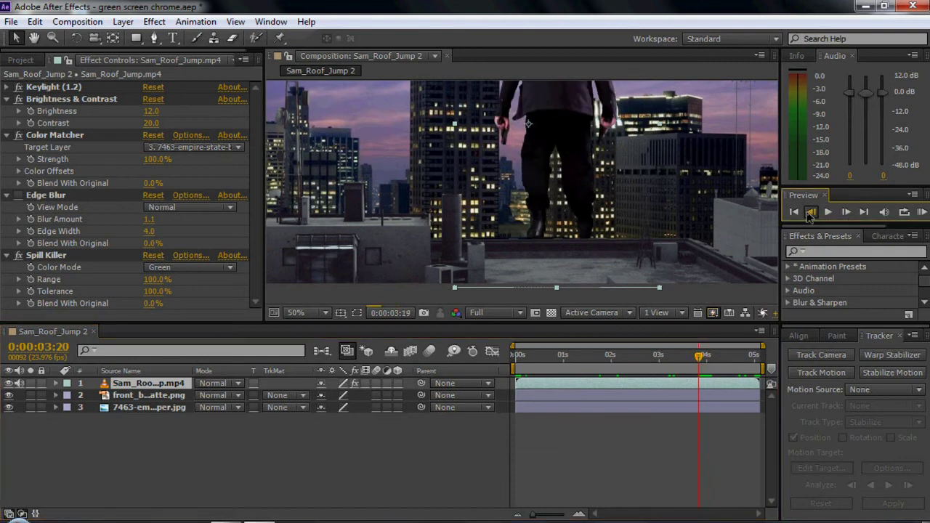
click(808, 212)
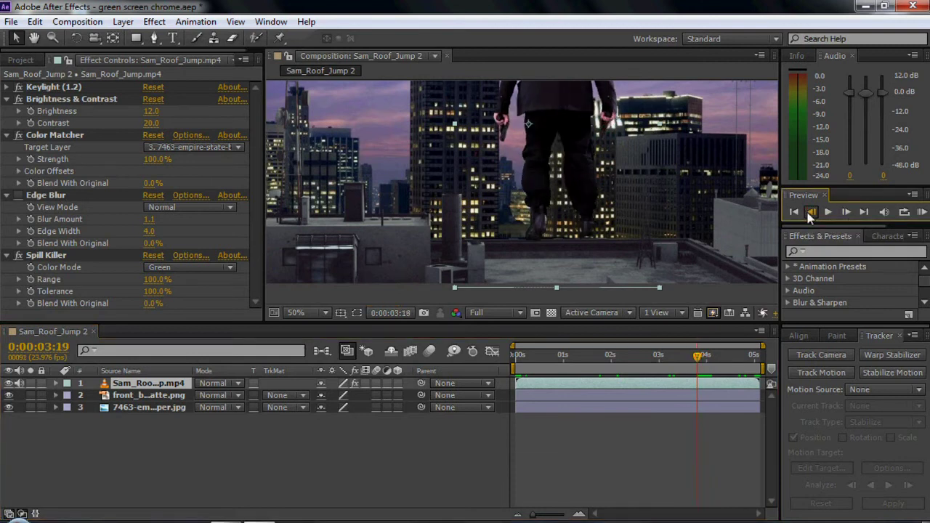
click(808, 213)
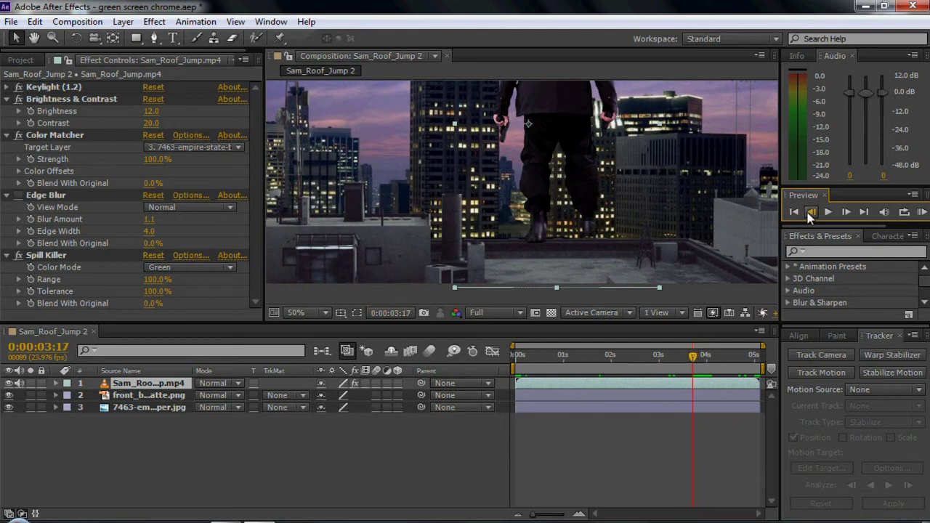
click(808, 213)
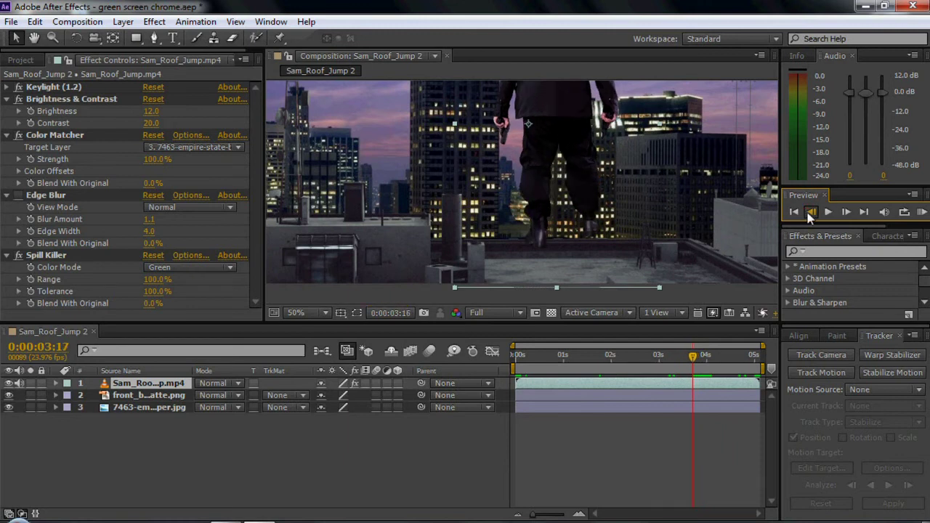
click(846, 212)
click(846, 211)
click(846, 211)
click(846, 212)
click(846, 212)
click(846, 211)
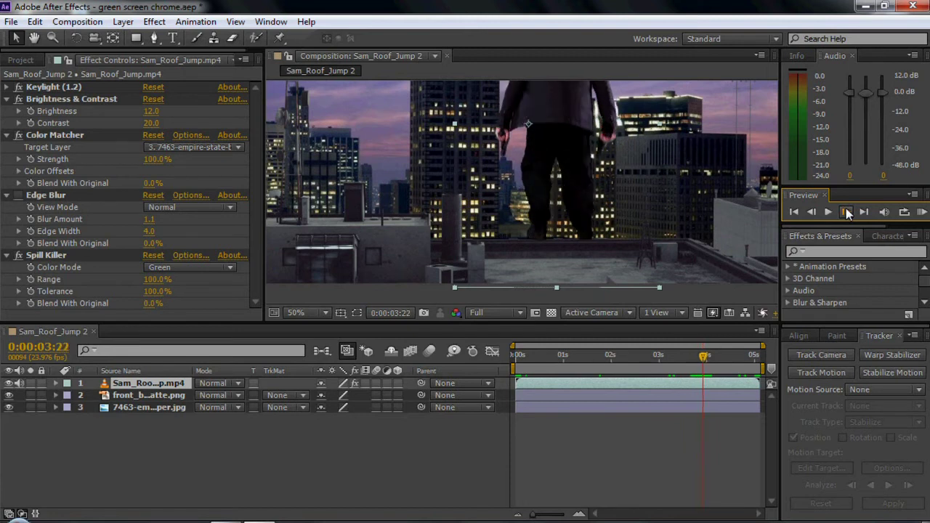
click(846, 212)
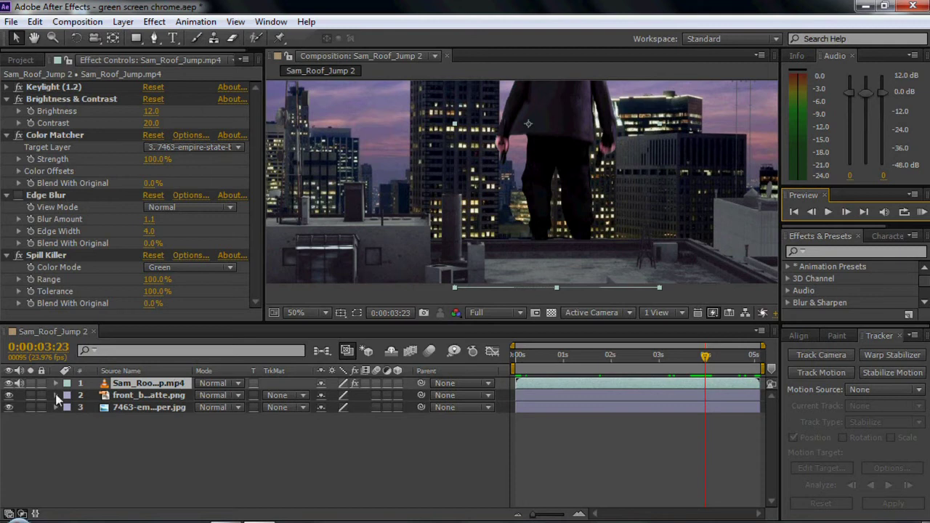
click(118, 384)
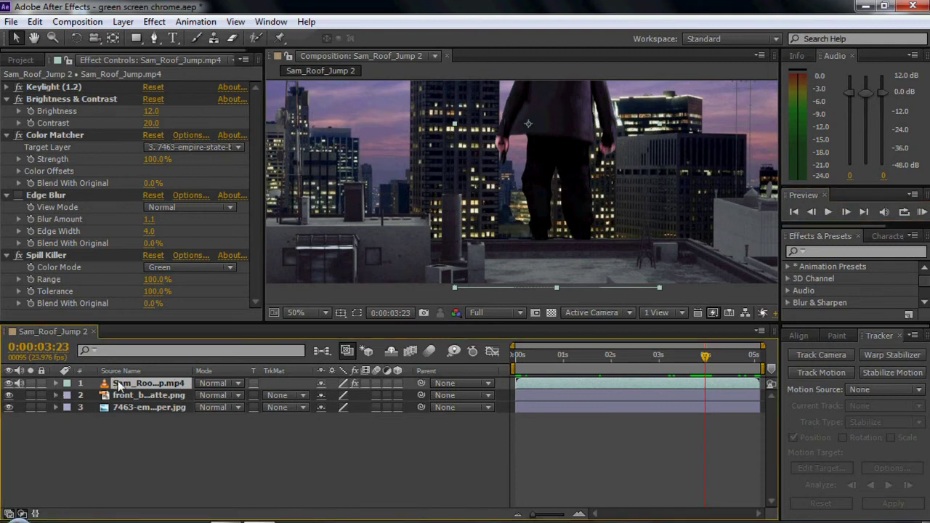
Reveal the actor's Position, try lower placements, and return it to 956.0,628.0.
key(p)
key(comma)
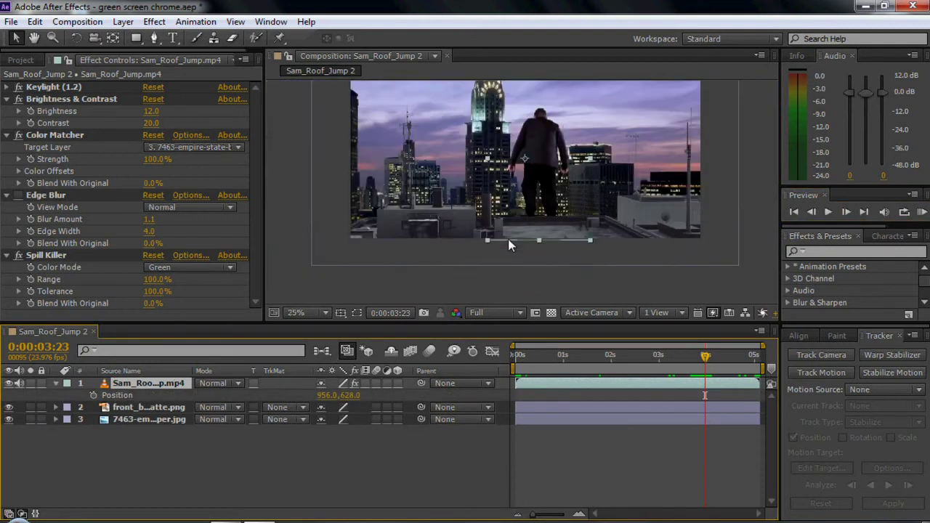
drag(345, 399, 431, 396)
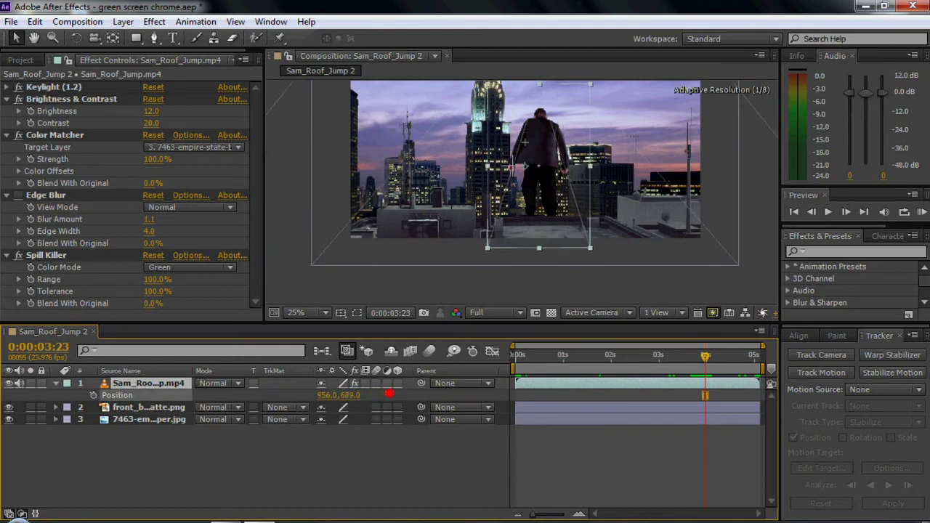
key(period)
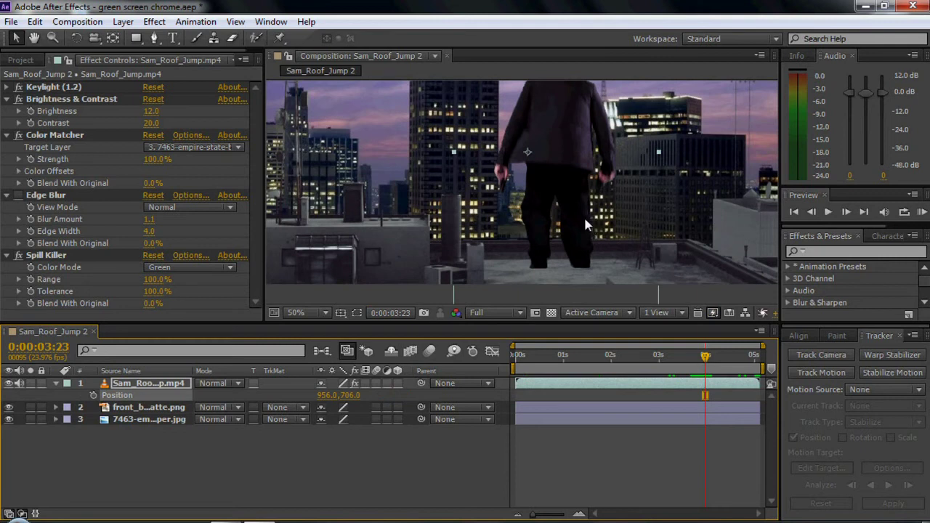
key(comma)
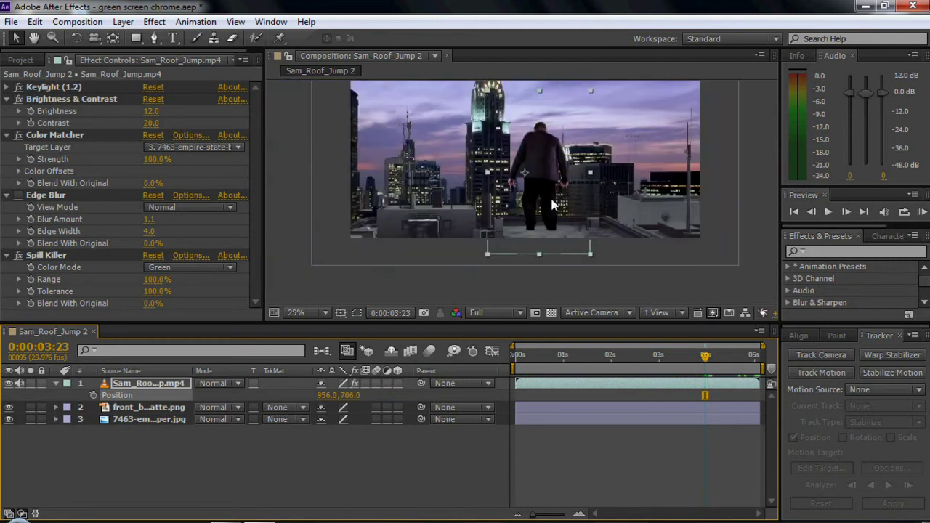
key(period)
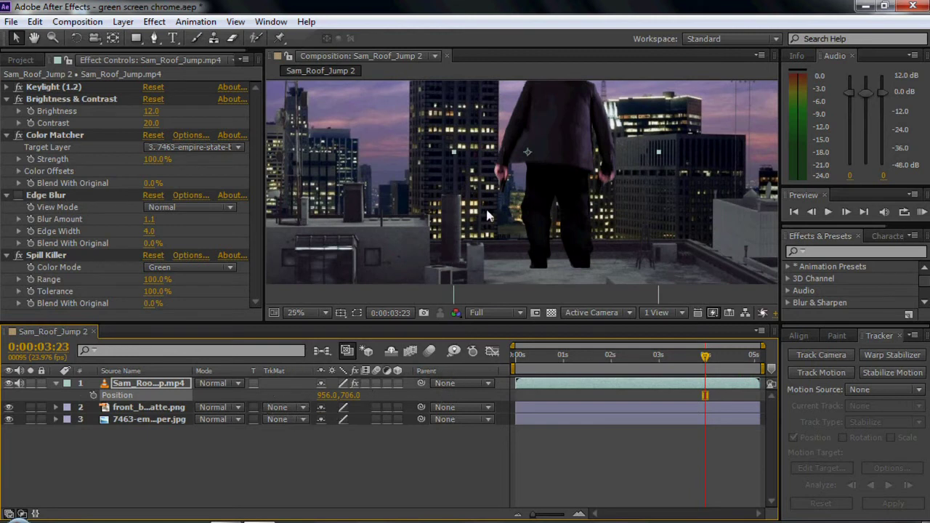
scroll(485, 207, down, 2)
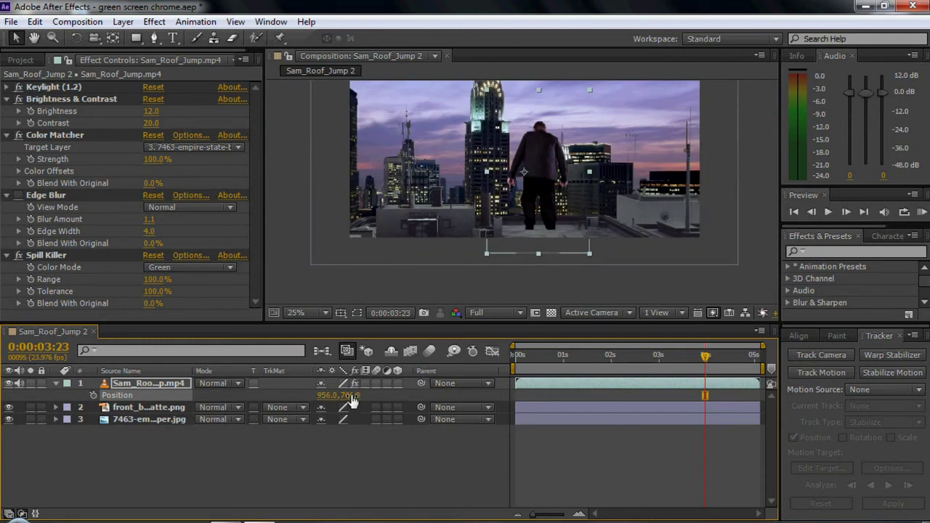
drag(352, 401, 322, 401)
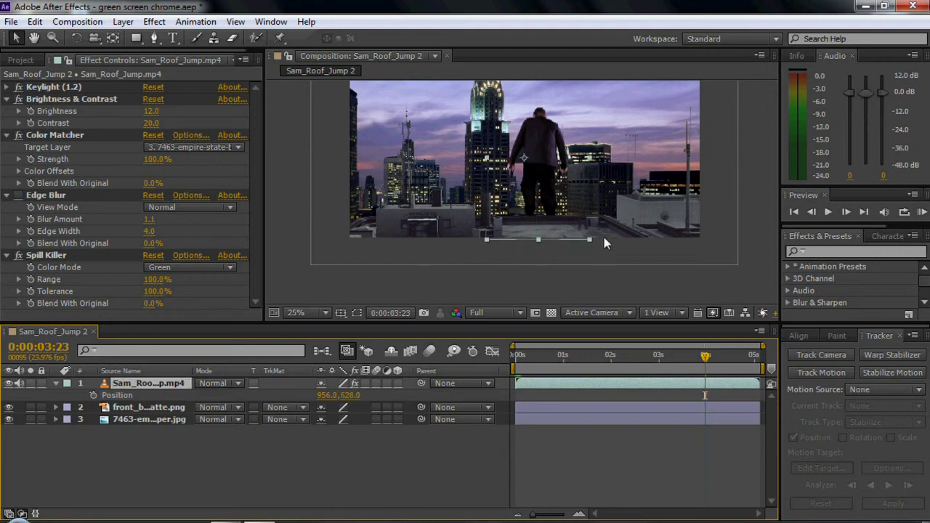
key(slash)
key(comma)
key(comma)
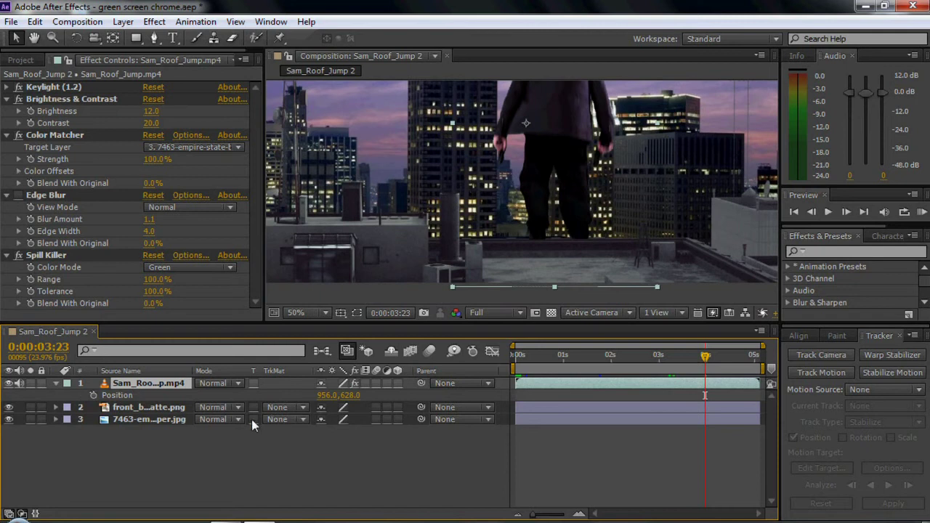
click(150, 417)
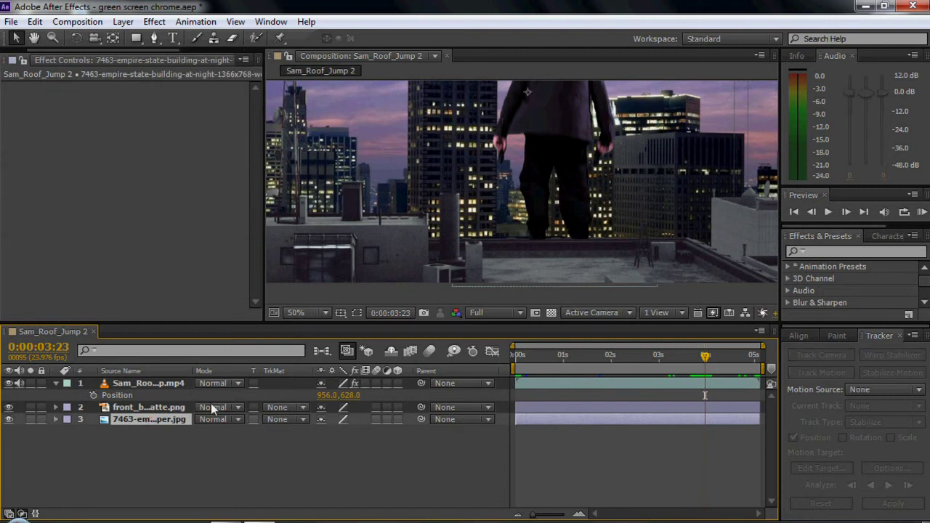
Try moving the actor lower in the composition viewer.
click(135, 408)
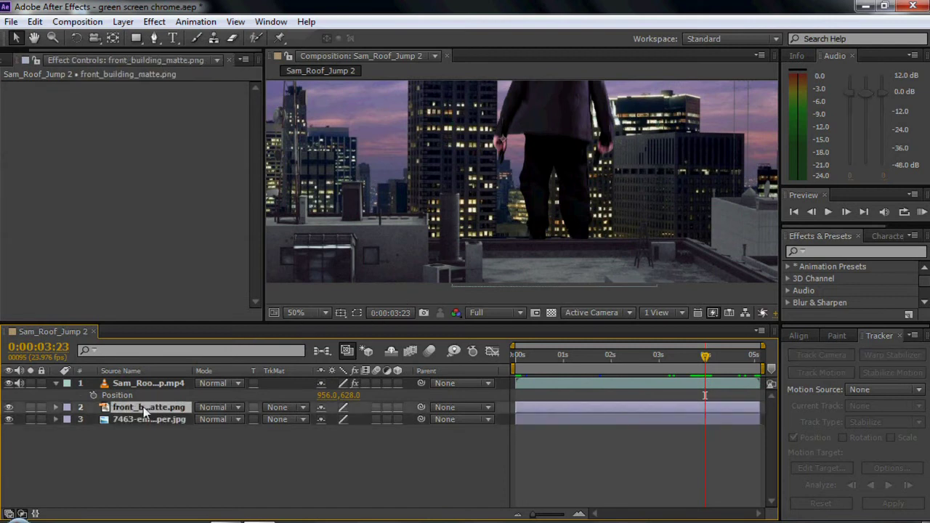
scroll(645, 168, down, 2)
scroll(594, 257, up, 2)
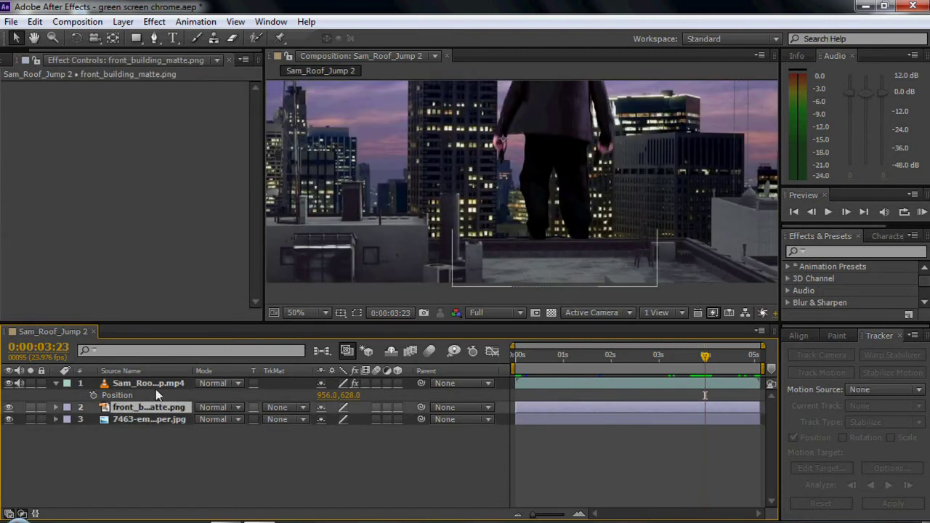
click(603, 214)
click(141, 383)
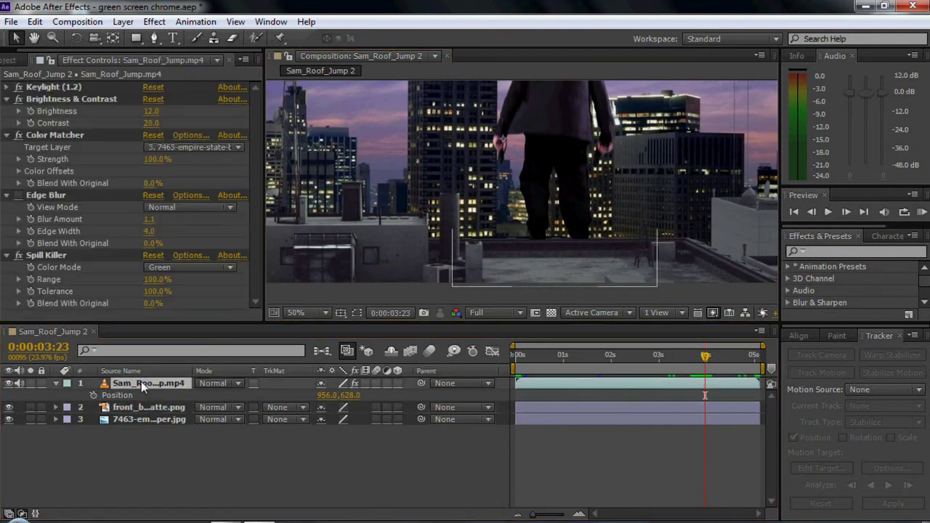
drag(579, 136, 563, 209)
key(comma)
key(comma)
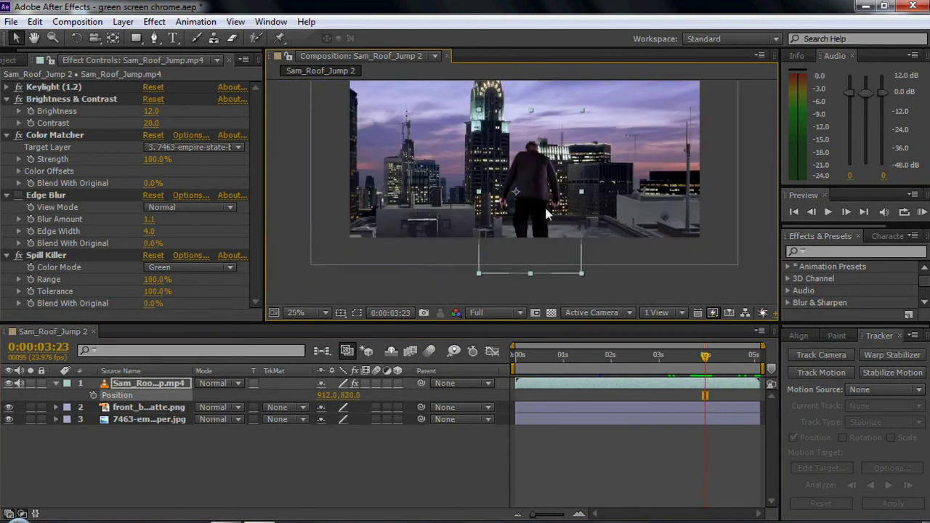
key(period)
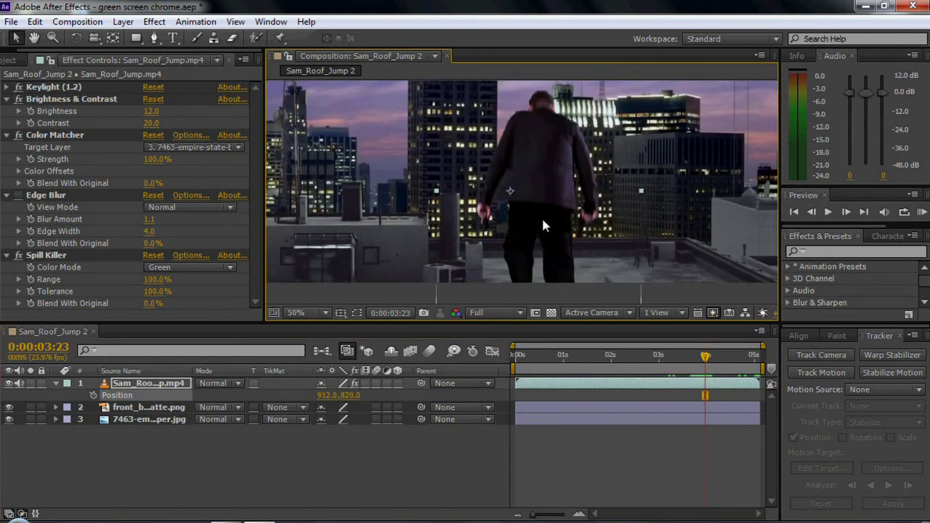
Return the actor to his rooftop spot and drag front_building_matte.png above him.
drag(541, 226, 557, 156)
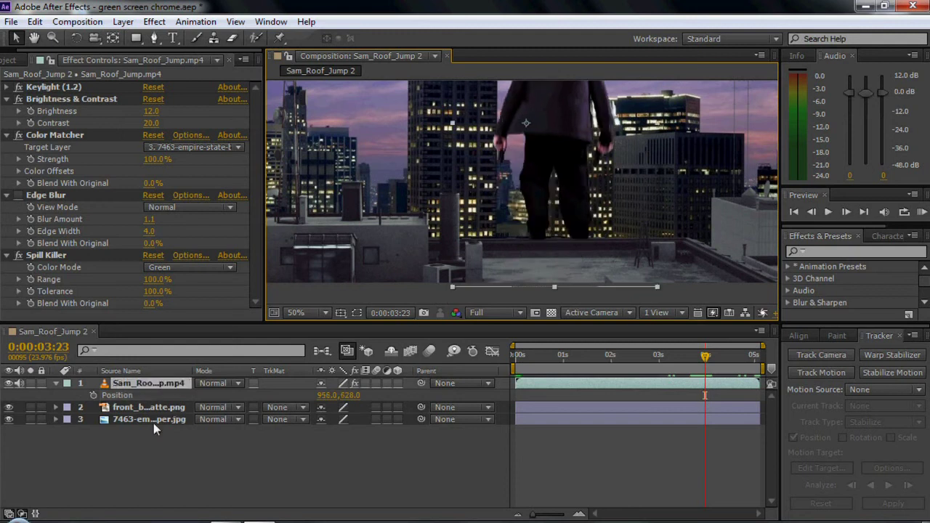
drag(142, 407, 142, 392)
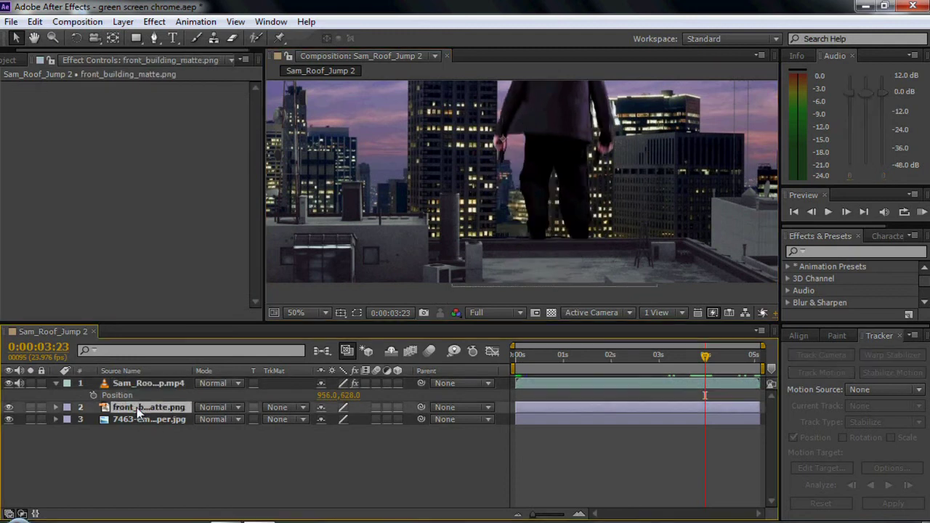
drag(141, 392, 133, 385)
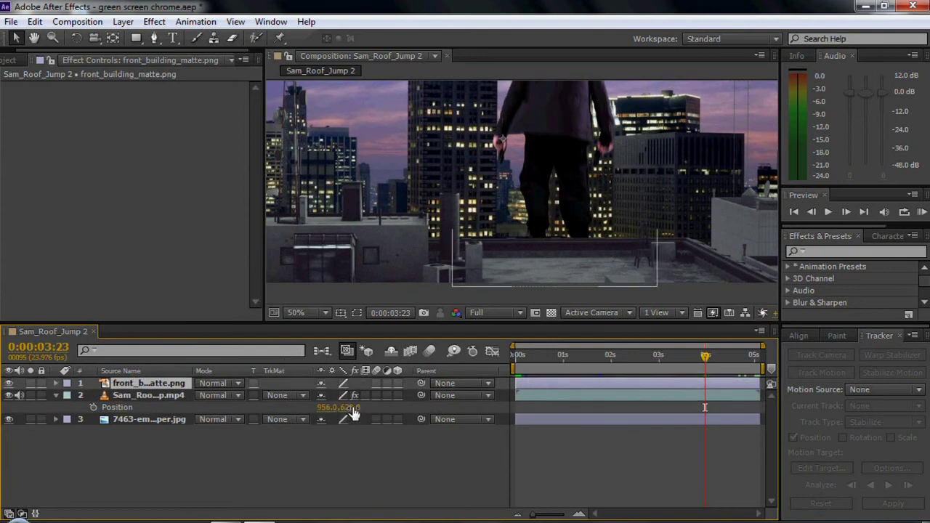
Keyframe the actor's Position at 0:00:03:23 and 0:00:04:09 so he drops out of frame, then preview.
click(93, 407)
drag(350, 411, 824, 396)
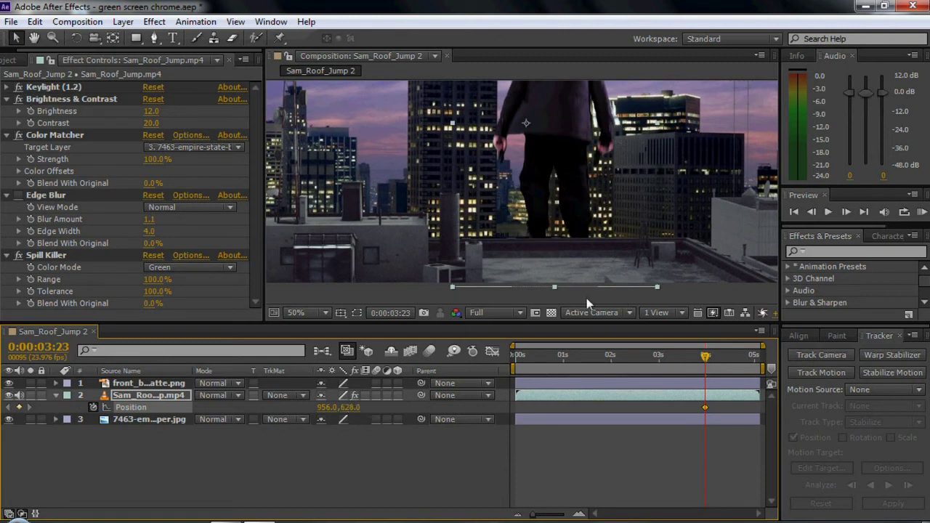
drag(707, 355, 723, 356)
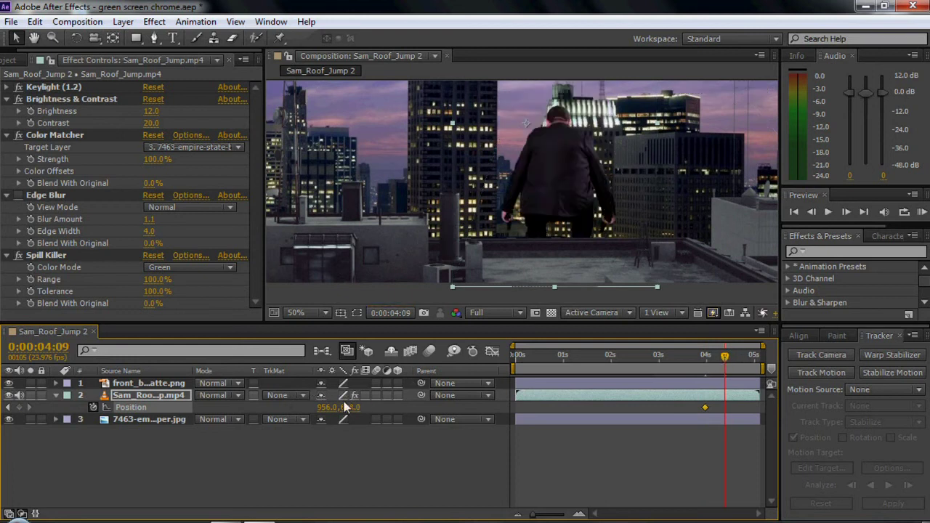
drag(345, 410, 846, 391)
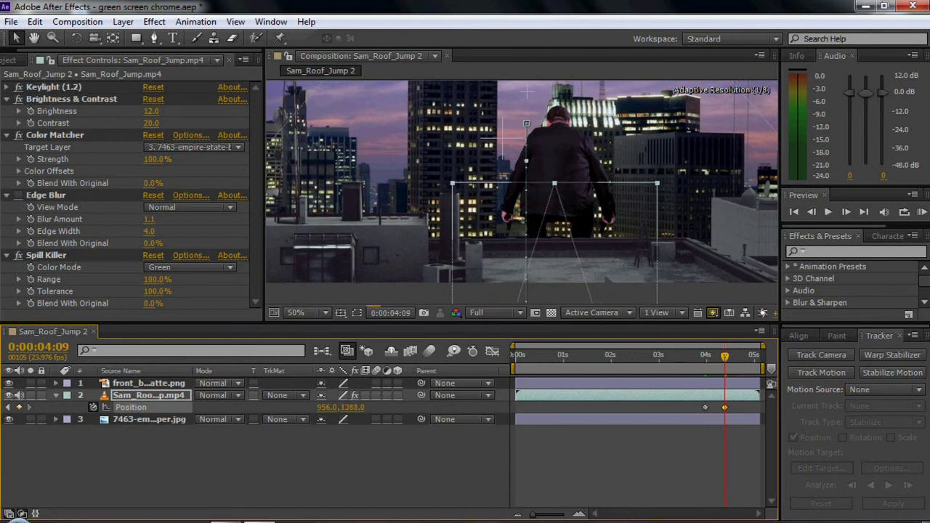
drag(847, 391, 474, 426)
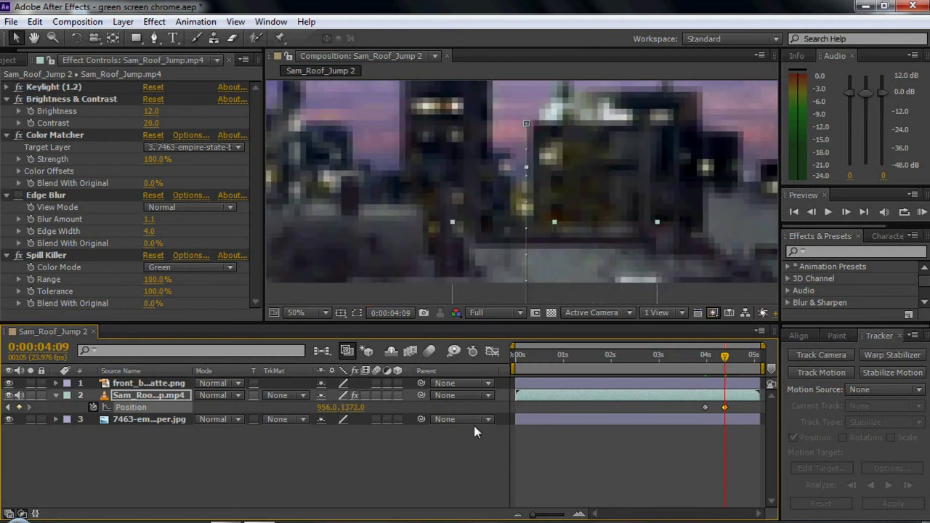
drag(724, 357, 699, 358)
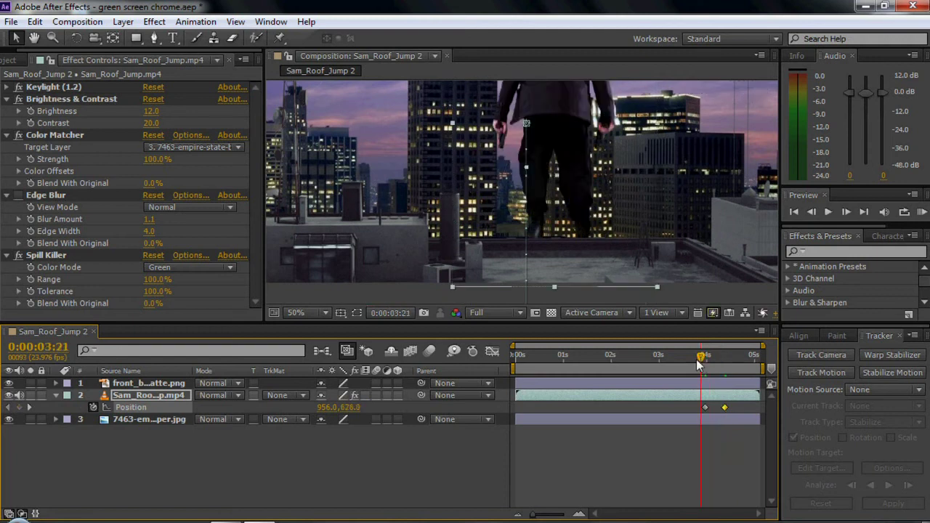
click(921, 213)
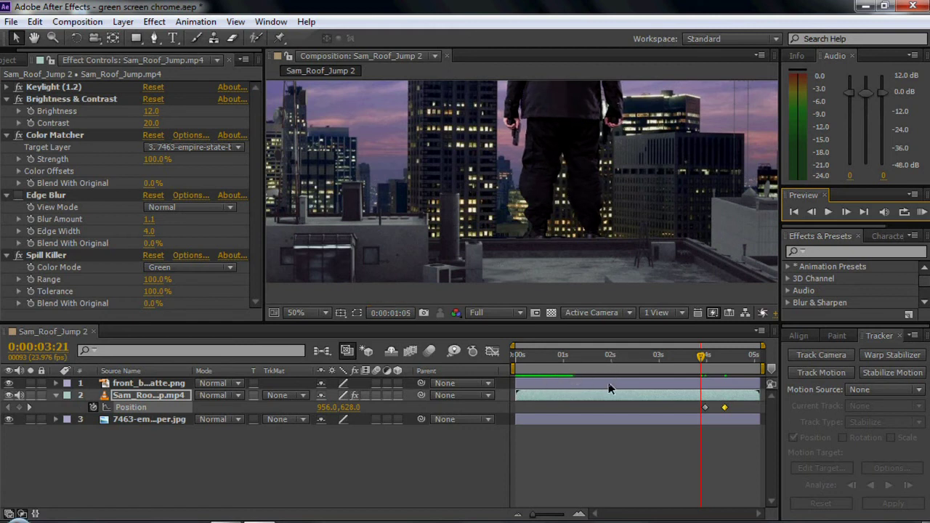
Preview the drop and shift the final Position keyframe slightly later.
click(517, 173)
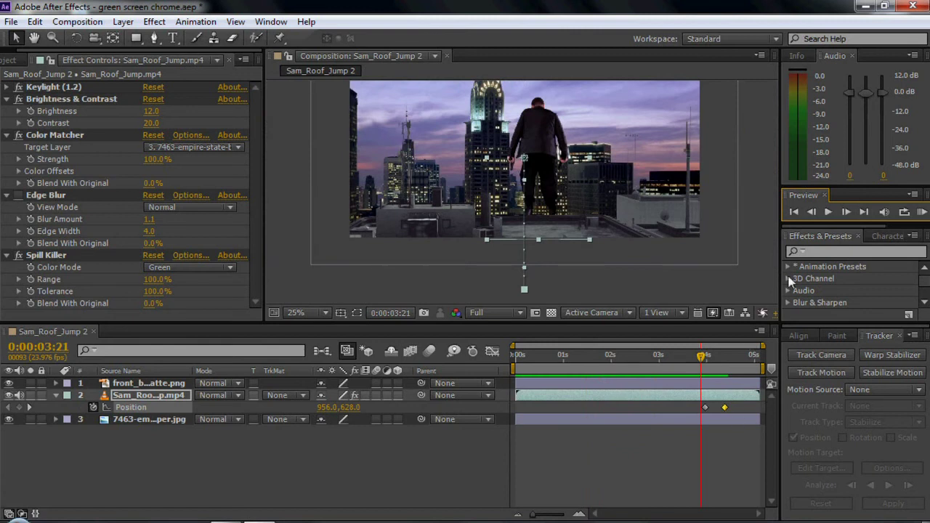
click(921, 211)
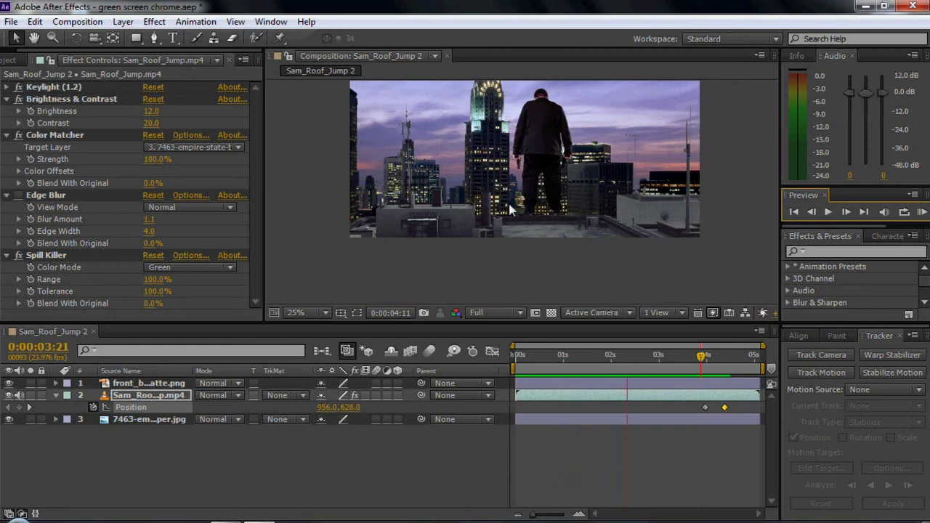
click(544, 187)
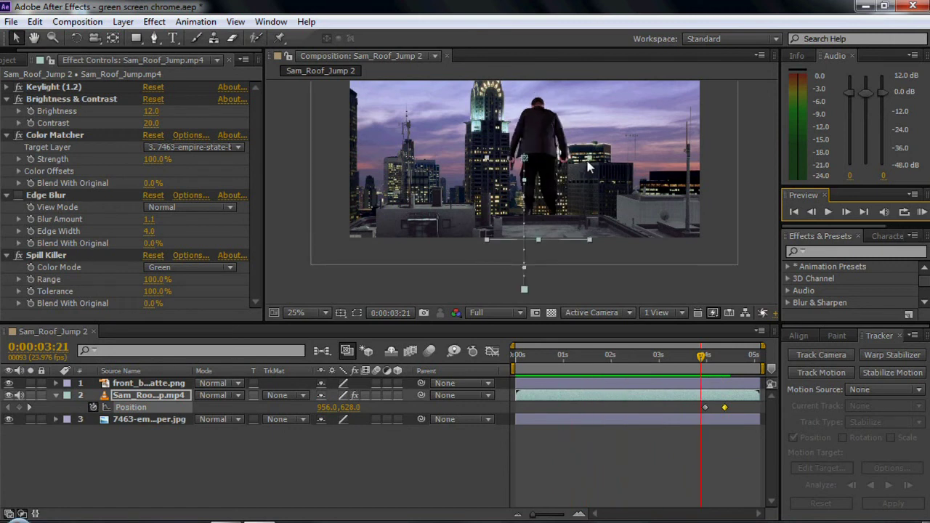
scroll(588, 167, up, 3)
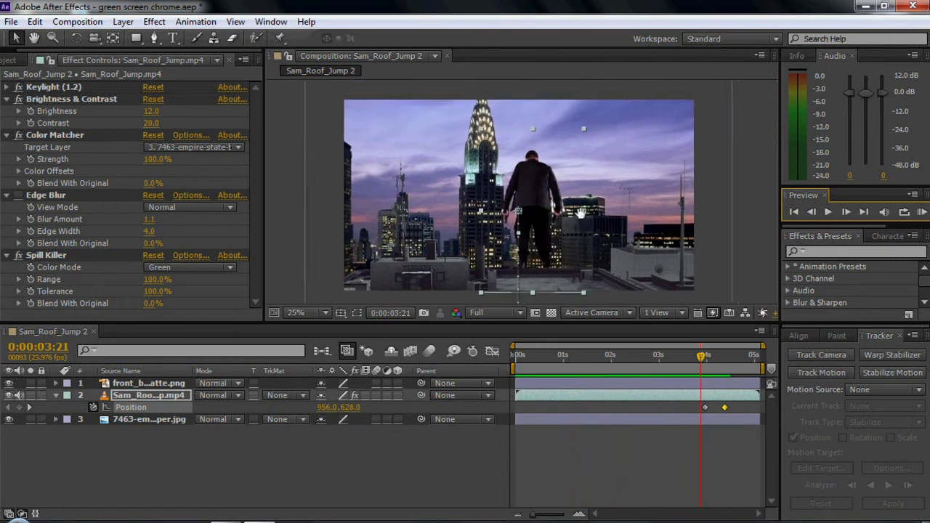
click(727, 408)
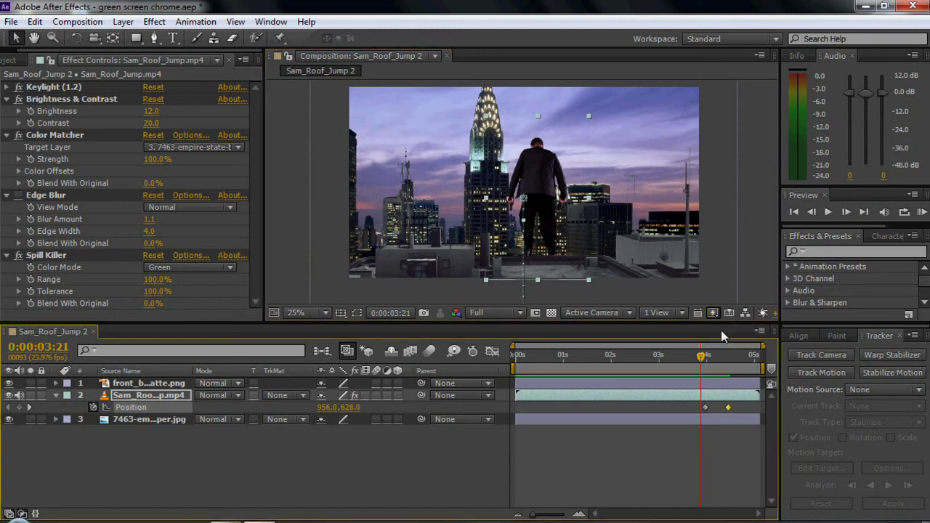
click(921, 211)
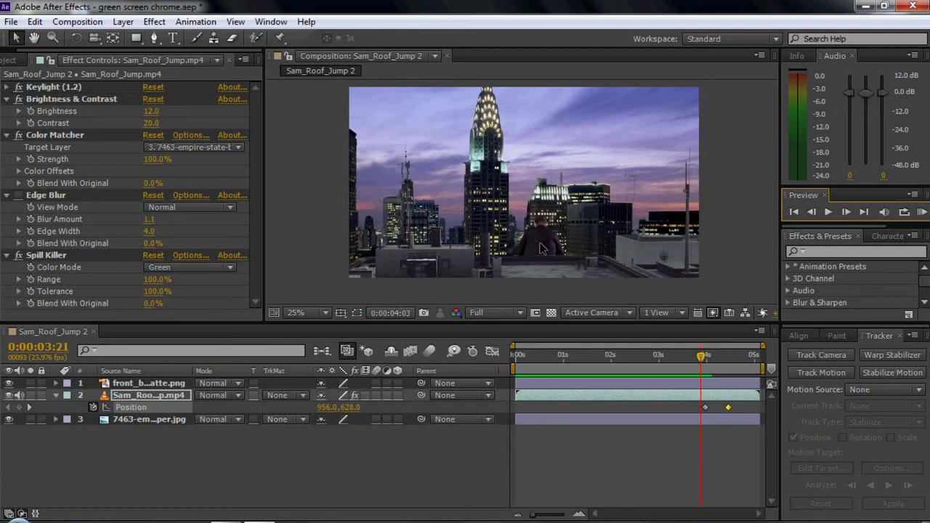
scroll(541, 247, up, 2)
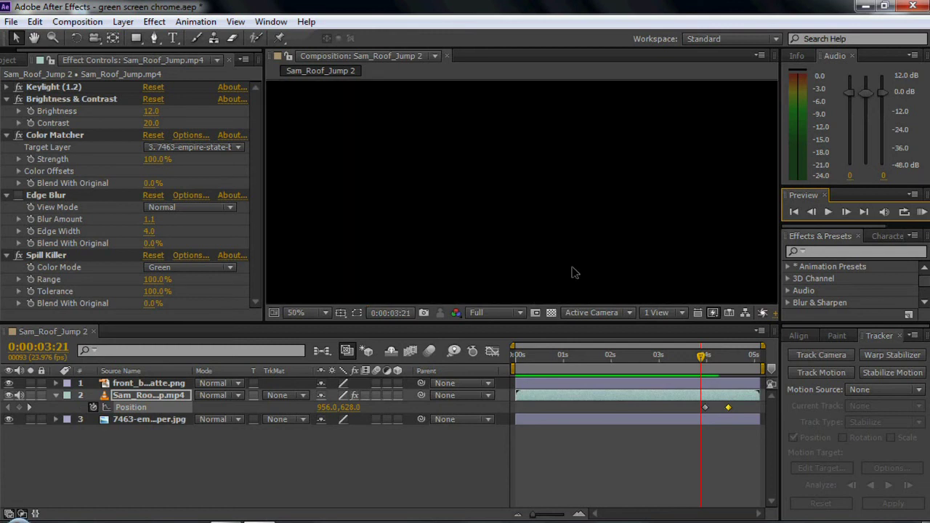
scroll(554, 247, down, 2)
key(space)
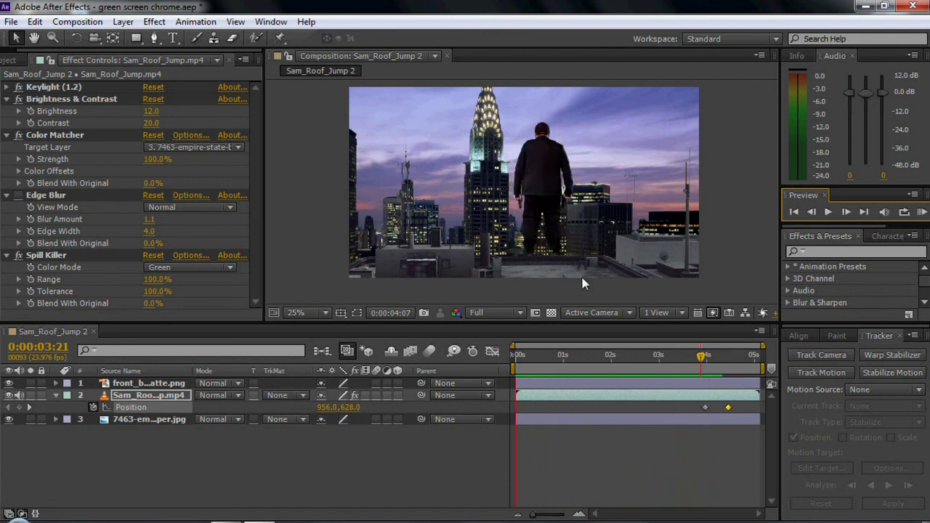
key(space)
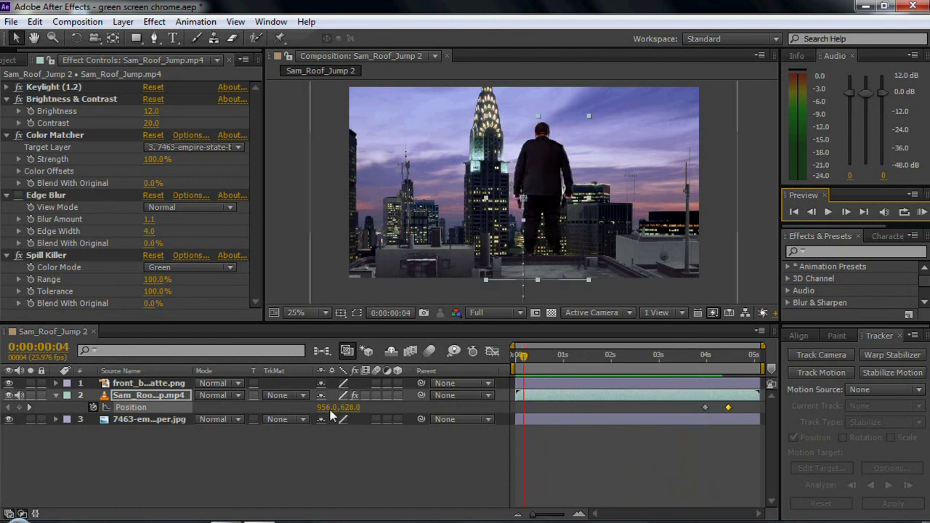
Enable motion blur on the actor, check the drop, and return to 0:00:00:00.
click(56, 396)
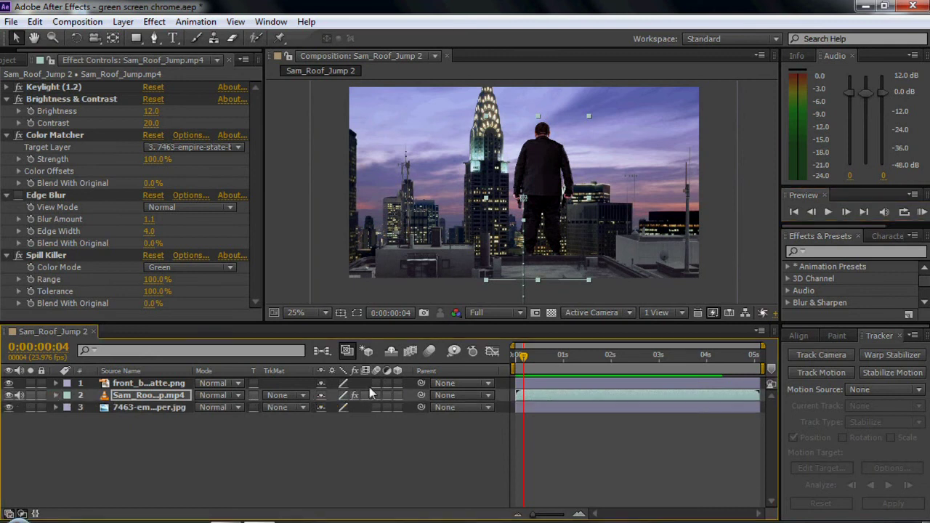
click(429, 351)
drag(530, 359, 734, 354)
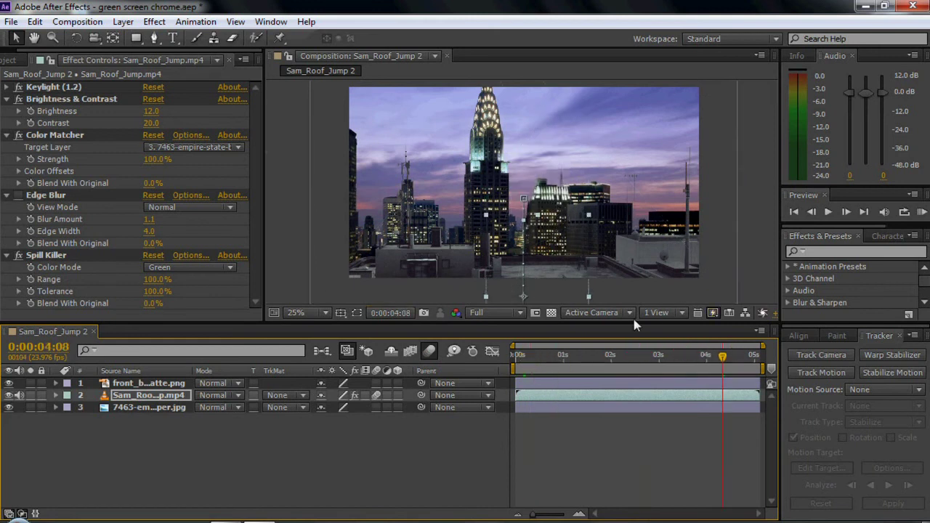
drag(723, 361, 414, 364)
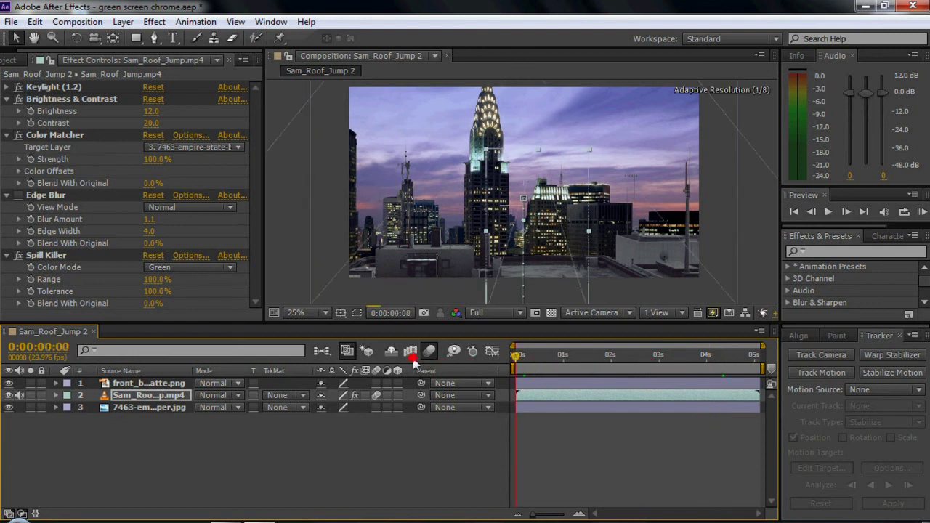
key(F2)
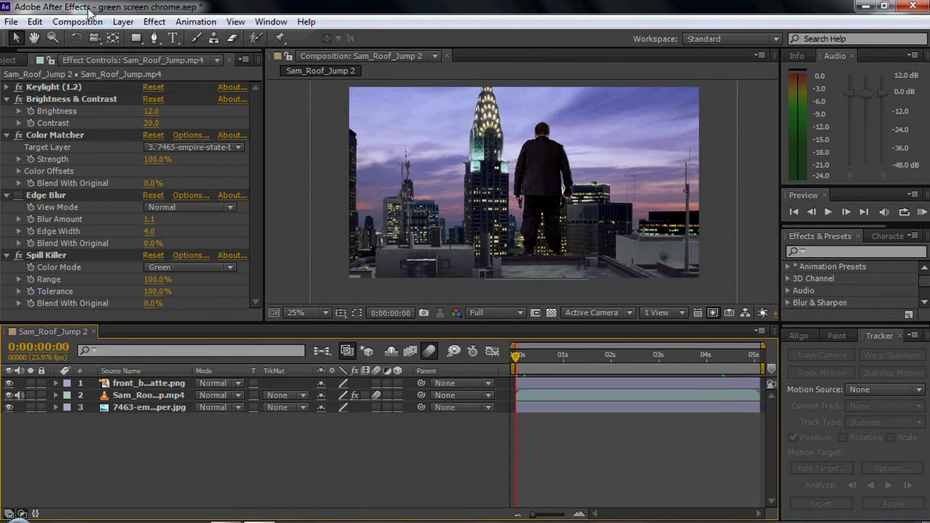
click(27, 60)
Add Puffy_Smoke_01.avi as the top layer and position it over the left of the skyline.
click(40, 226)
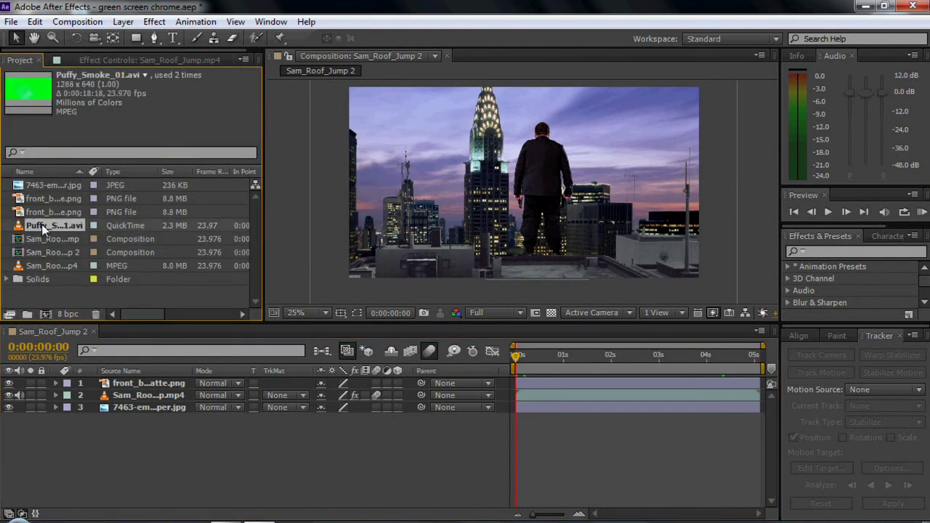
drag(76, 225, 70, 415)
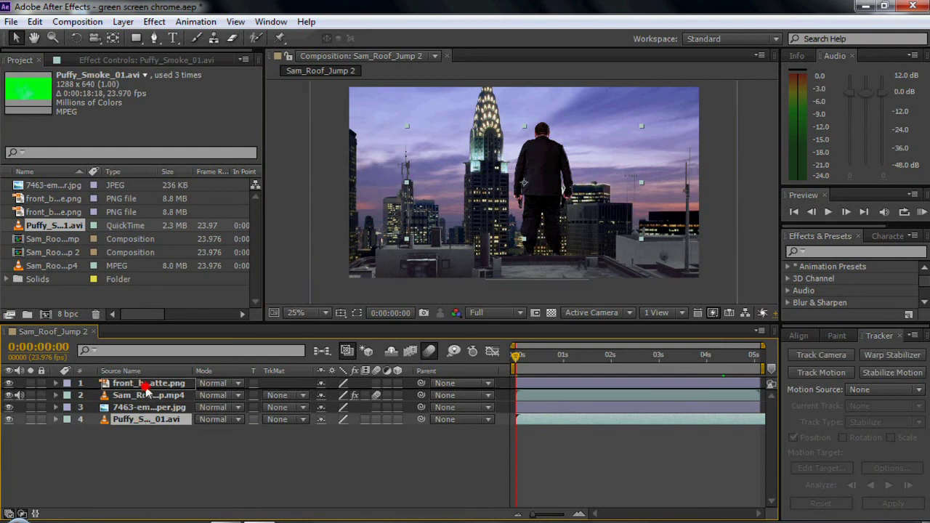
drag(142, 426, 138, 379)
drag(489, 167, 382, 223)
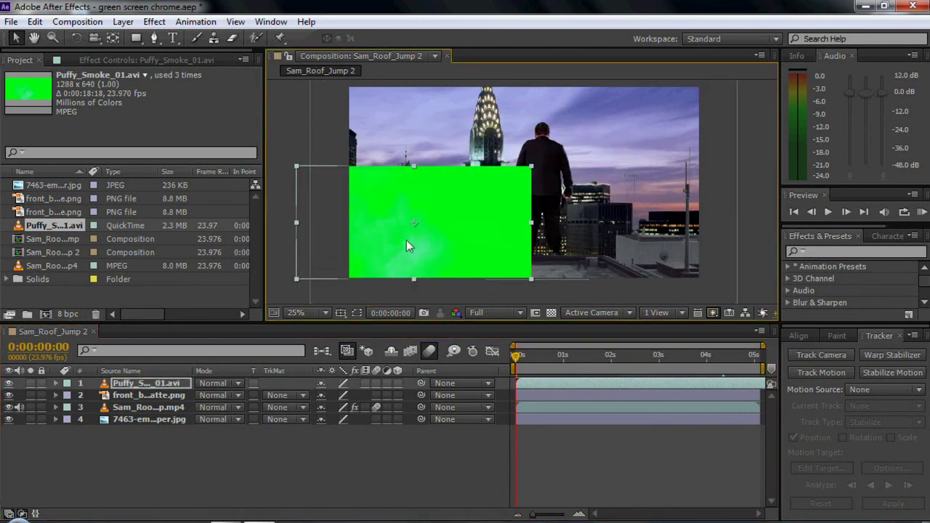
drag(376, 207, 396, 173)
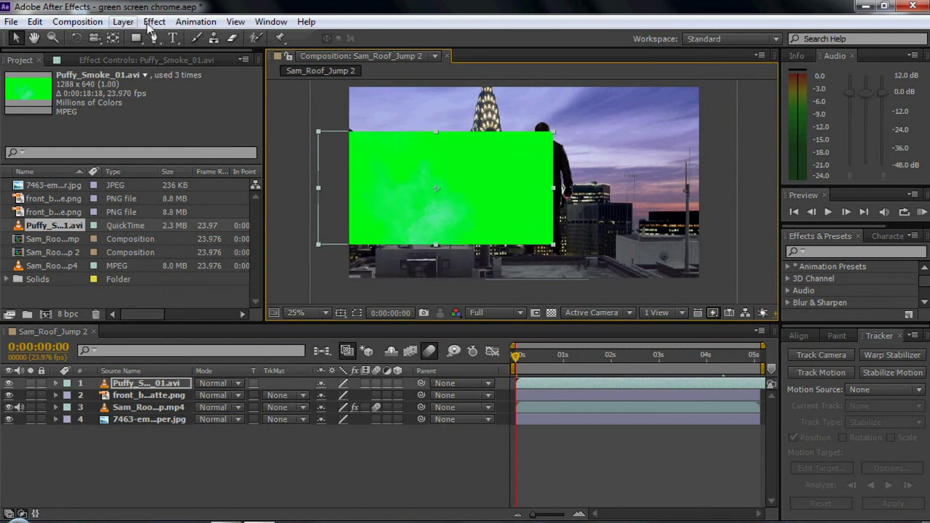
click(158, 21)
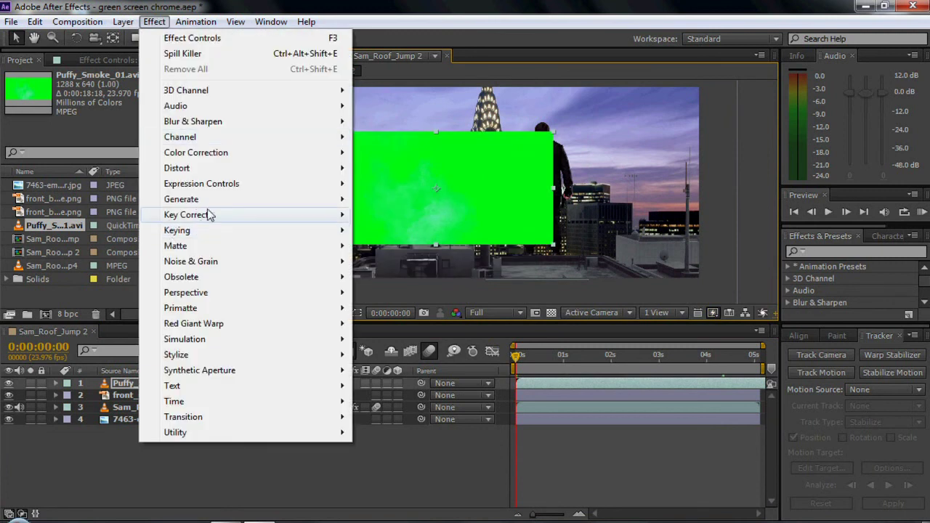
Apply Keylight (1.2) to the smoke and sample the green backdrop as Screen Colour.
mouse_move(231, 236)
click(394, 340)
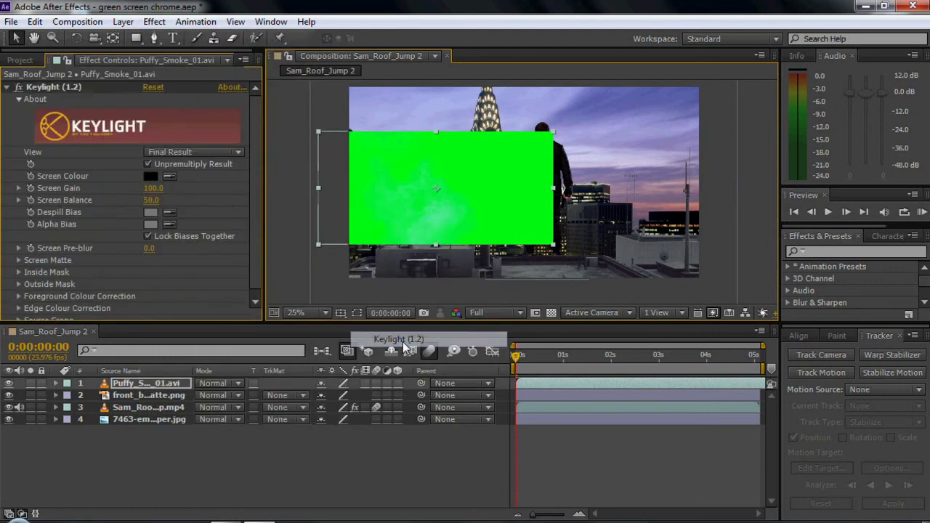
click(169, 176)
click(529, 180)
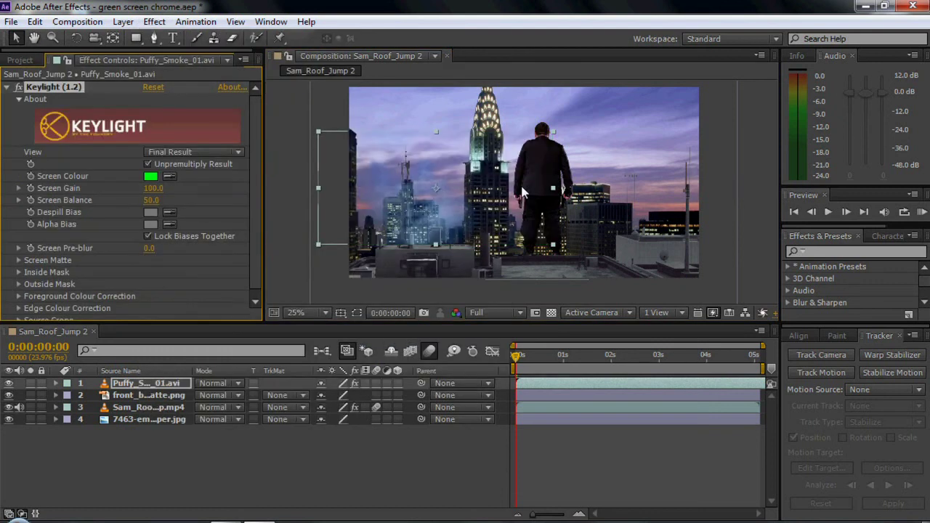
scroll(467, 184, up, 2)
scroll(339, 212, down, 1)
scroll(351, 234, down, 1)
Nudge the smoke layer, check it over the Chrysler building, and open it in the Layer panel.
drag(410, 202, 422, 221)
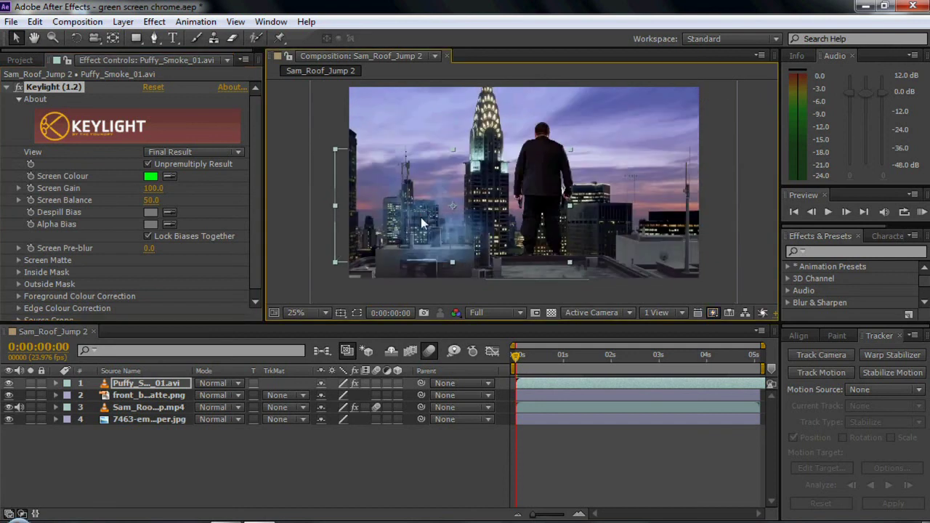
key(ctrl+z)
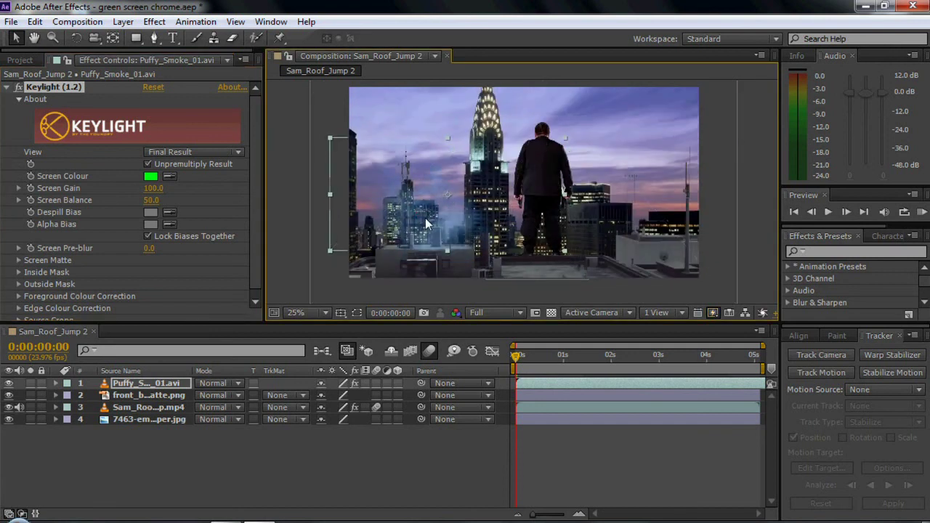
key(period)
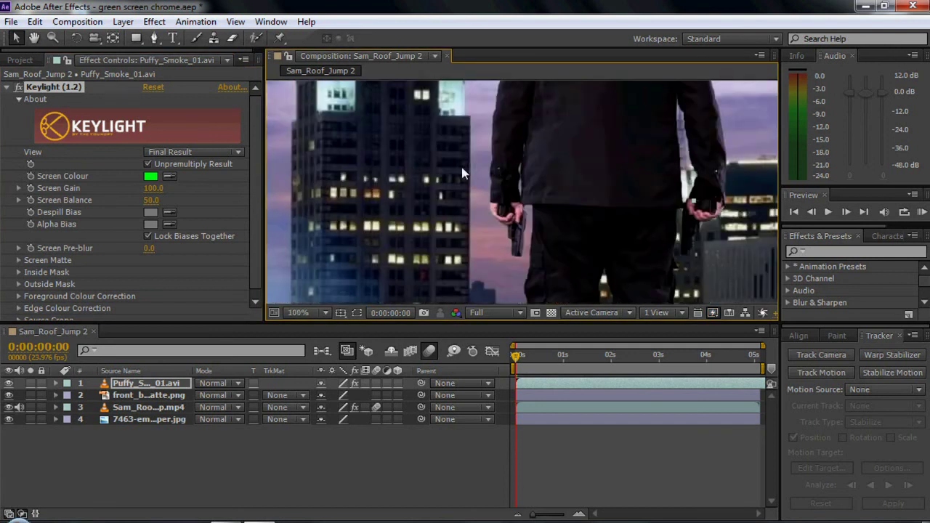
drag(290, 178, 420, 188)
key(comma)
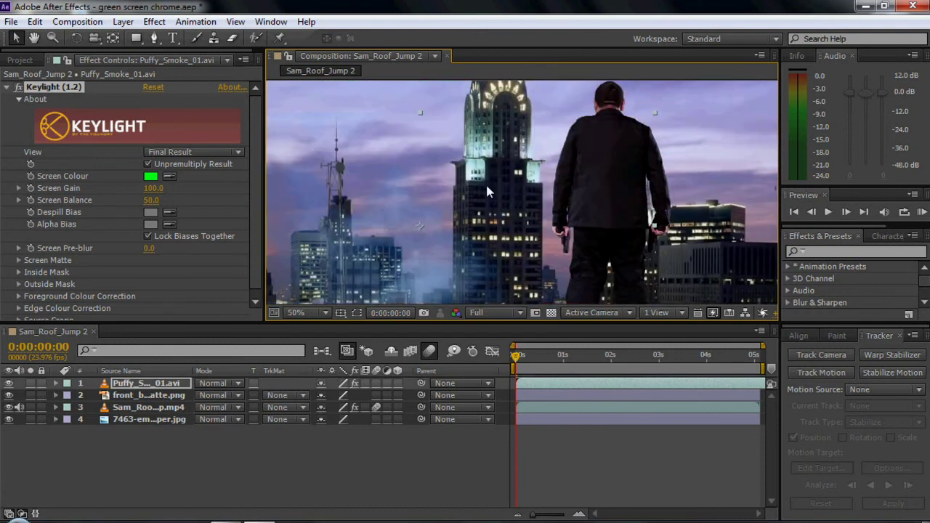
key(comma)
drag(540, 212, 516, 202)
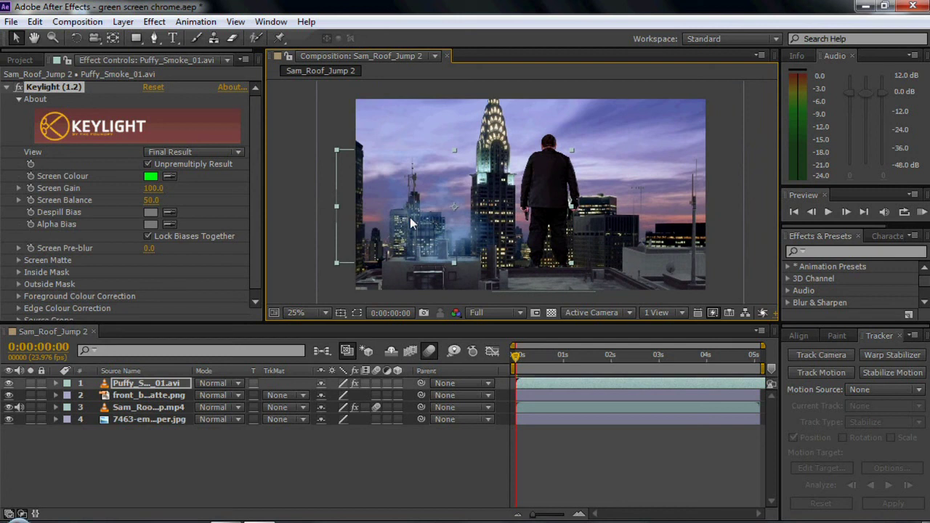
double_click(428, 244)
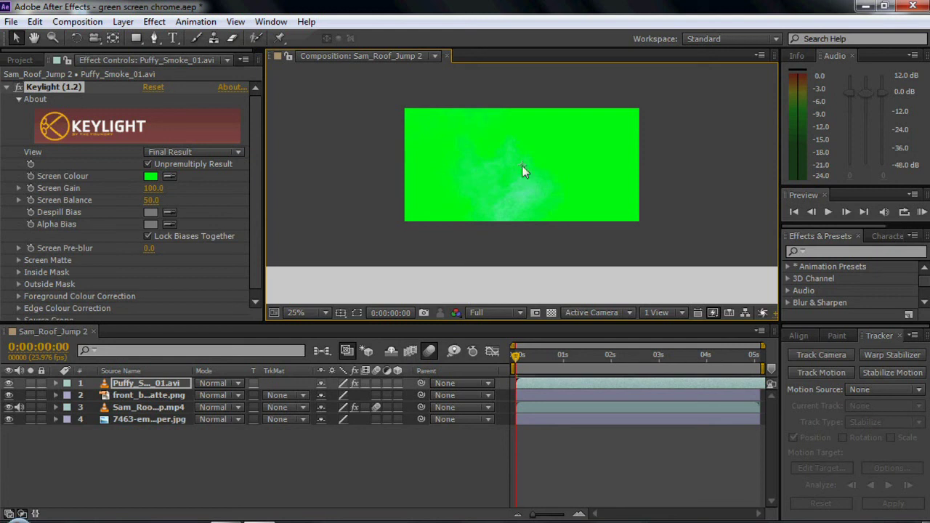
click(233, 37)
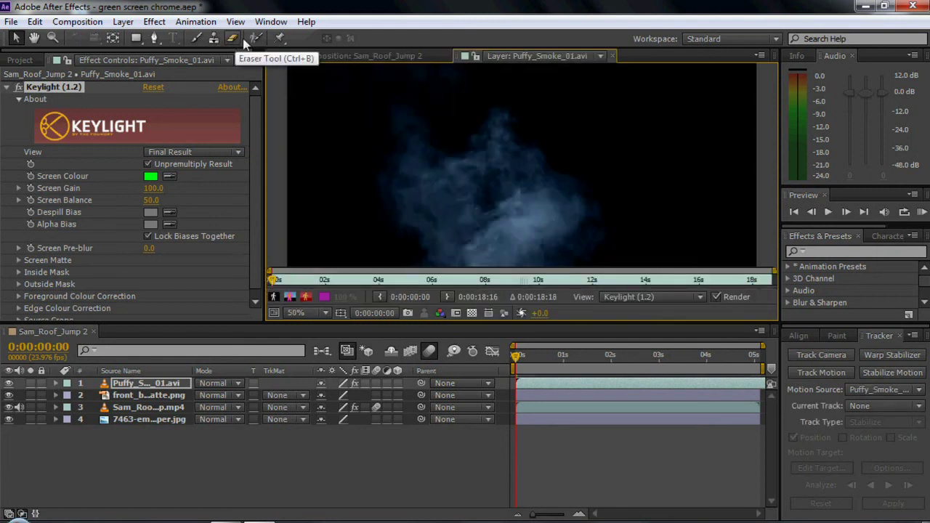
Erase a strip along the top edge of Puffy_Smoke_01.avi in its Layer panel, then close that panel.
click(233, 39)
key(comma)
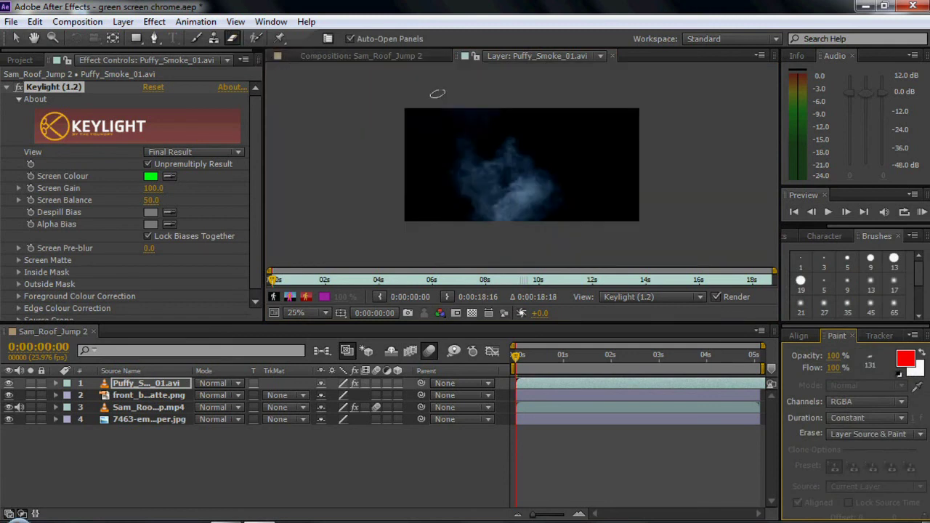
click(444, 121)
mouse_move(445, 121)
mouse_down()
mouse_move(534, 112)
mouse_move(434, 103)
mouse_move(586, 111)
mouse_up()
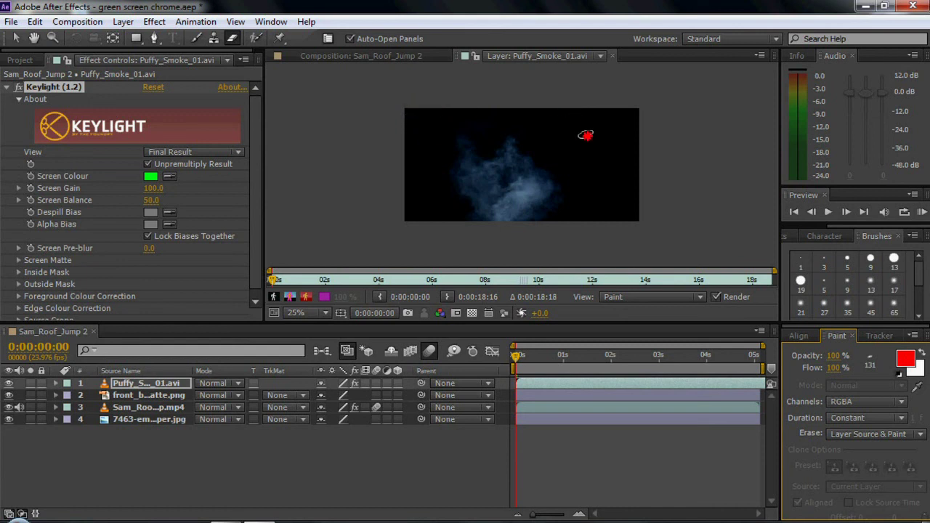
drag(585, 111, 615, 114)
click(612, 55)
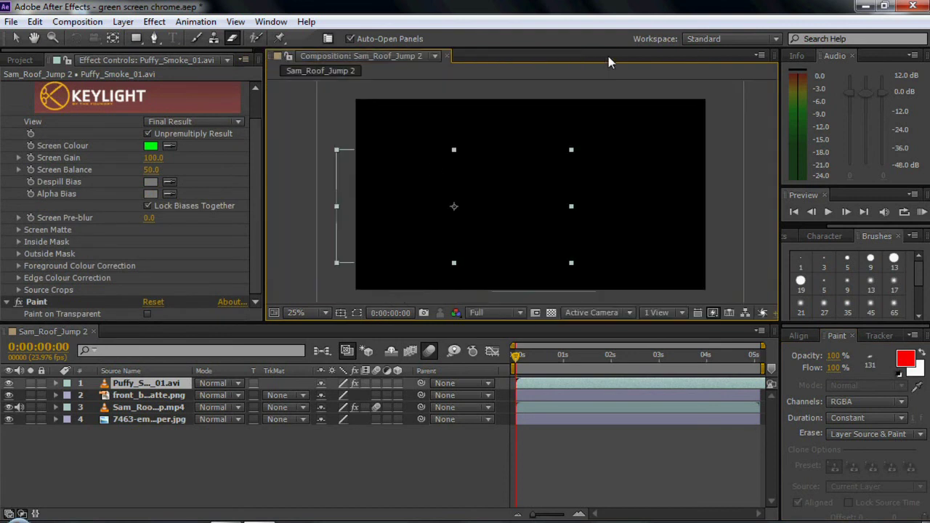
Duplicate the Puffy_Smoke_01.avi layer and move the copy to the rooftop's bottom right.
key(period)
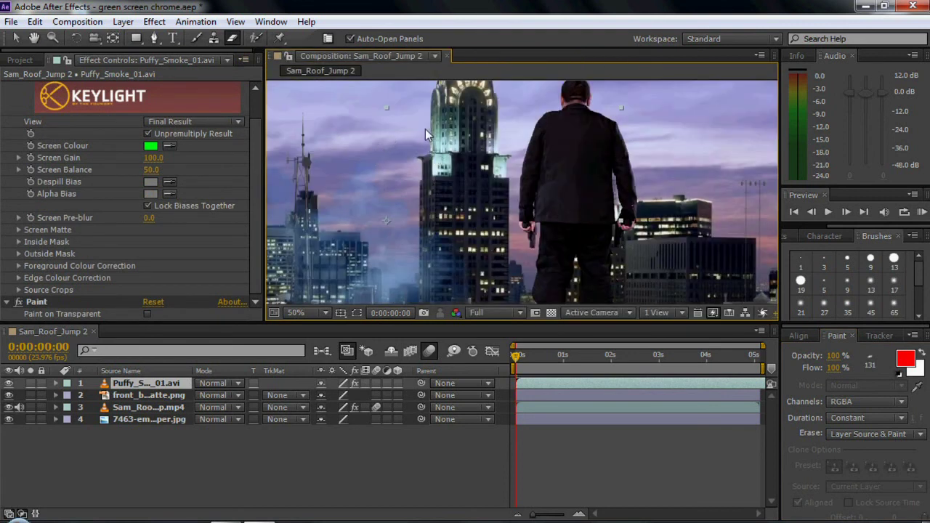
key(comma)
key(comma)
key(comma)
key(period)
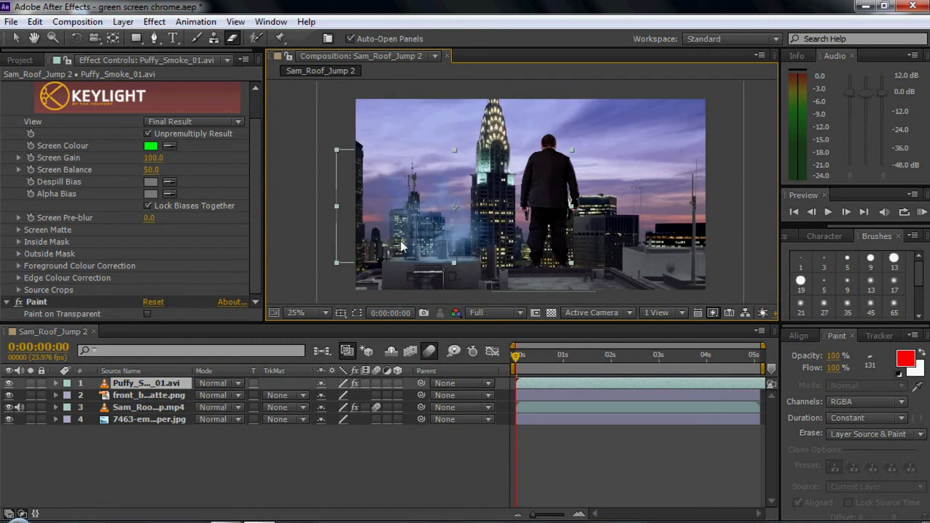
click(128, 387)
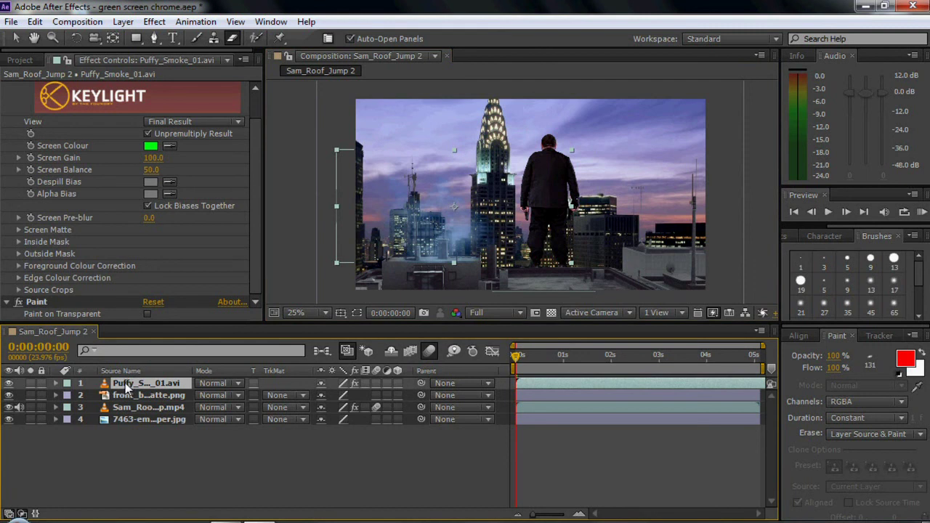
key(ctrl+d)
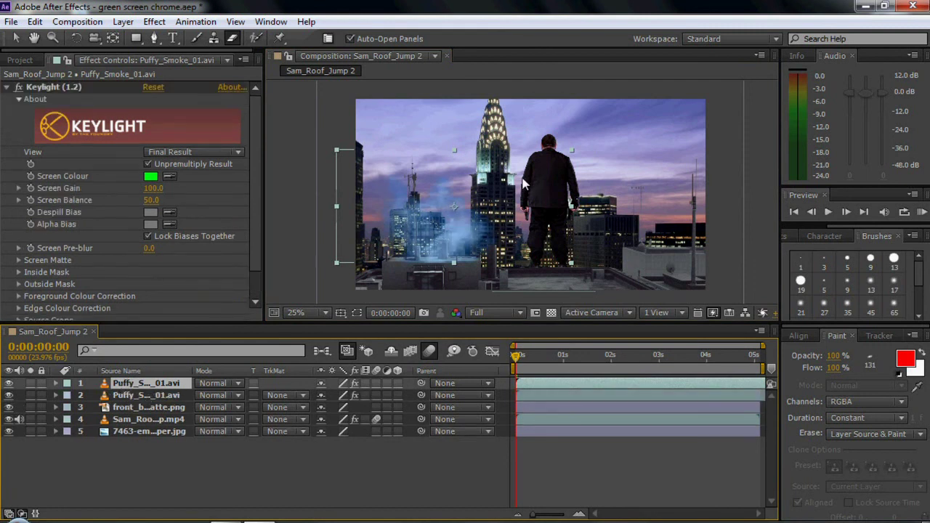
click(457, 223)
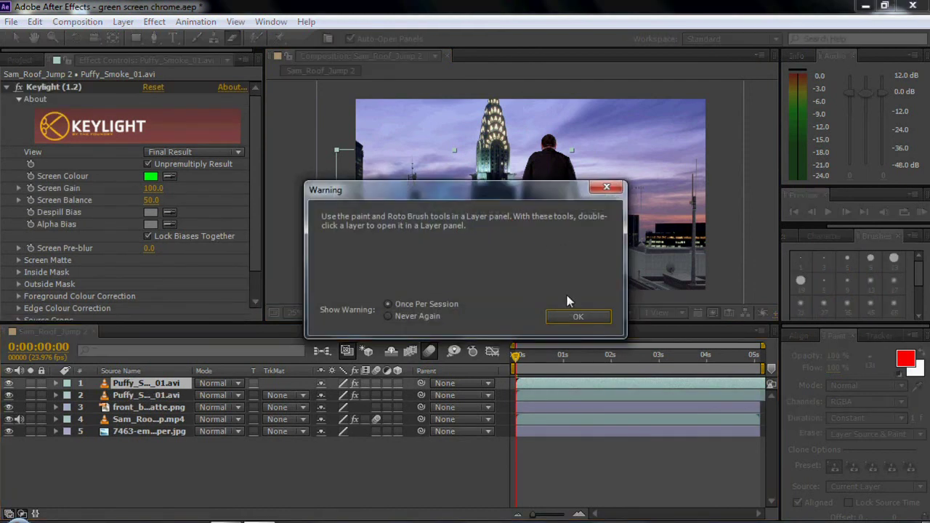
click(606, 187)
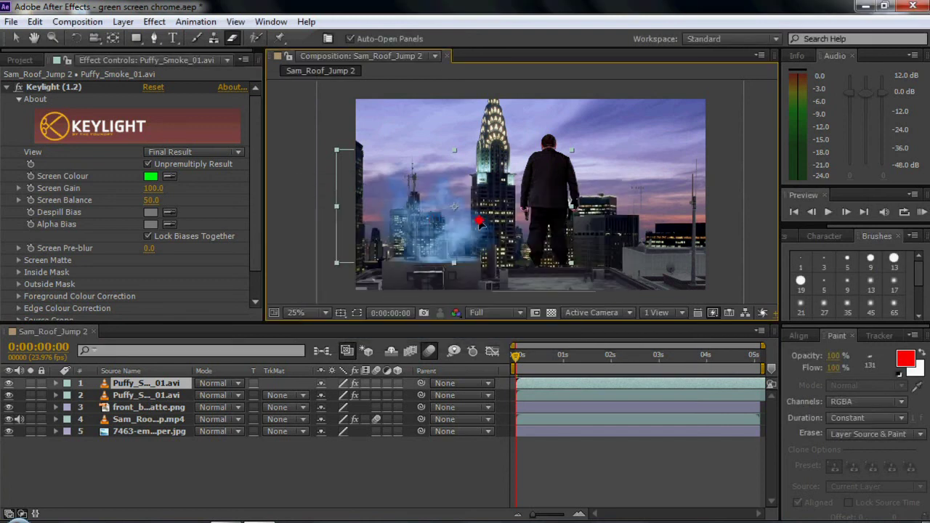
drag(424, 230, 641, 262)
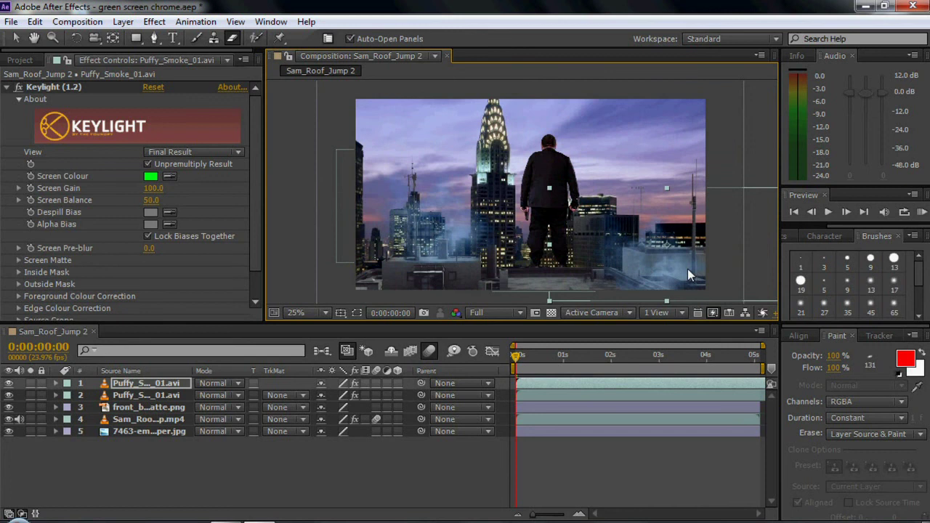
click(429, 479)
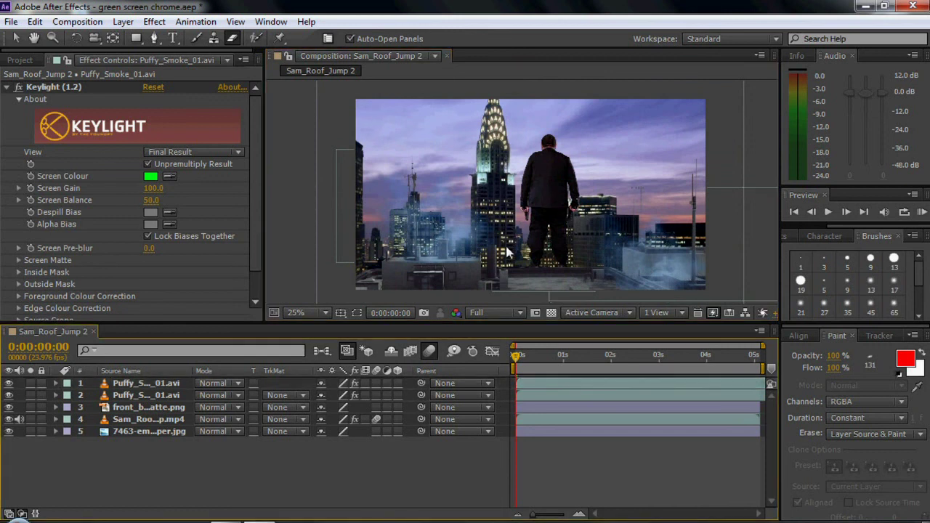
Go to frame 10 and reframe the zoomed composition view over the rooftop.
drag(516, 355, 536, 356)
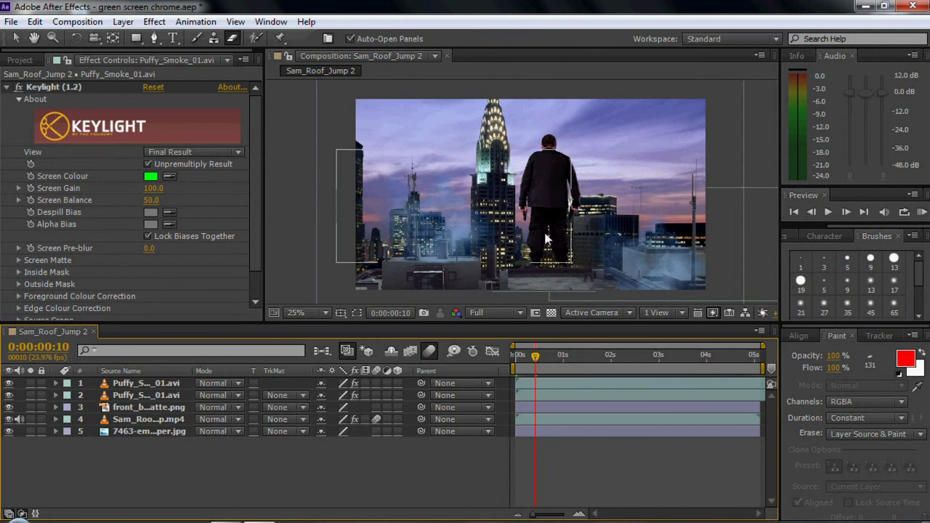
scroll(557, 228, up, 1)
drag(557, 228, 478, 150)
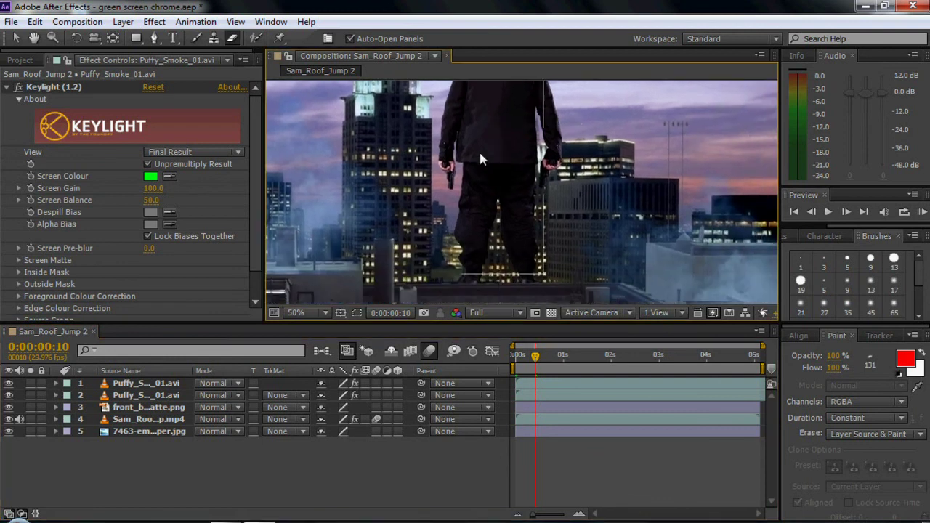
scroll(529, 233, down, 1)
drag(515, 215, 554, 241)
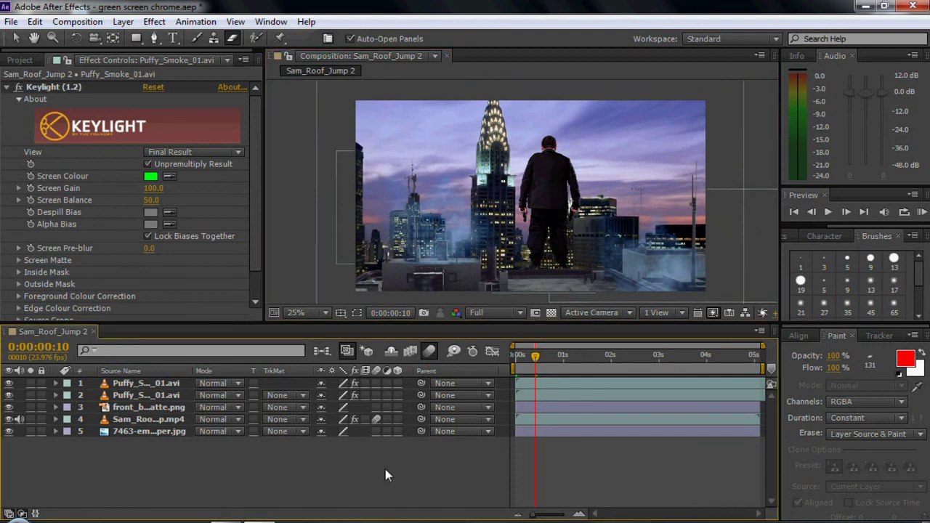
click(11, 21)
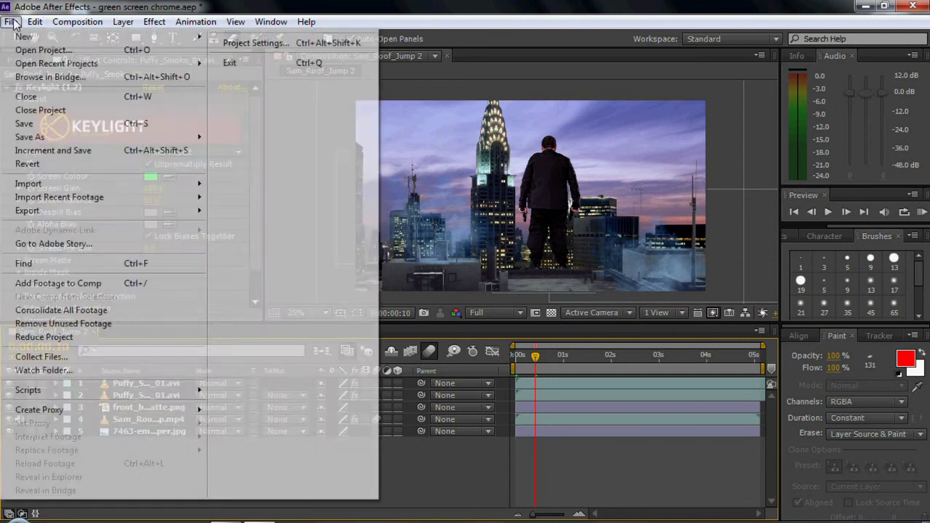
Queue Sam_Roof_Jump 2 for a Best Settings, Lossless render to Sam_Roof_Jump 2.avi and show the Render Queue.
mouse_move(73, 210)
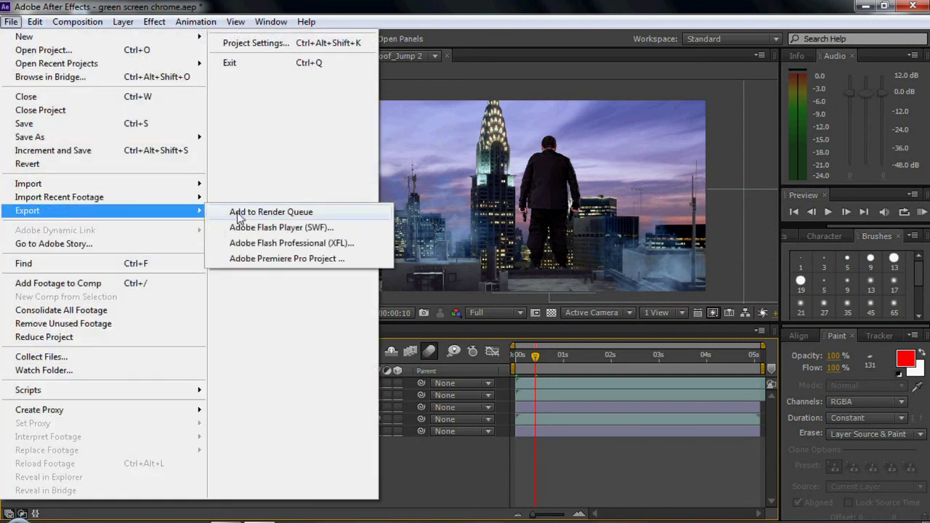
click(237, 214)
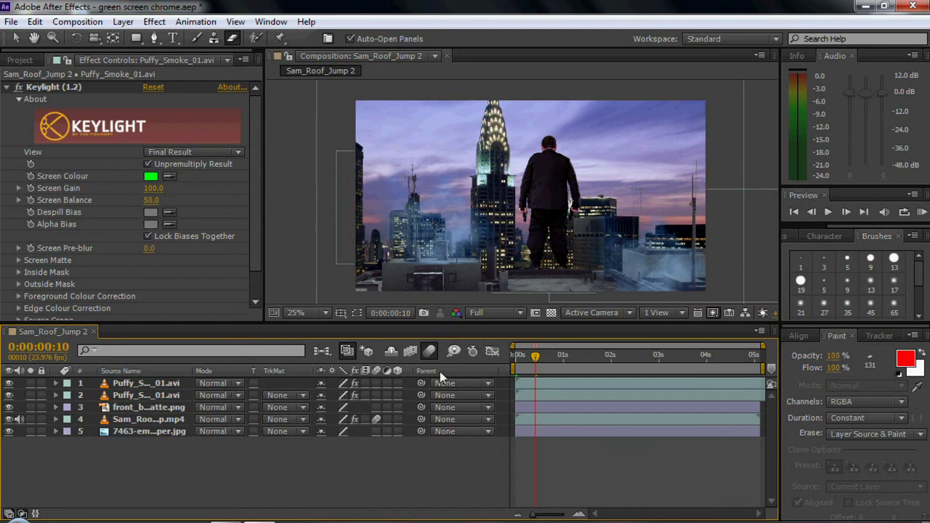
key(ctrl+m)
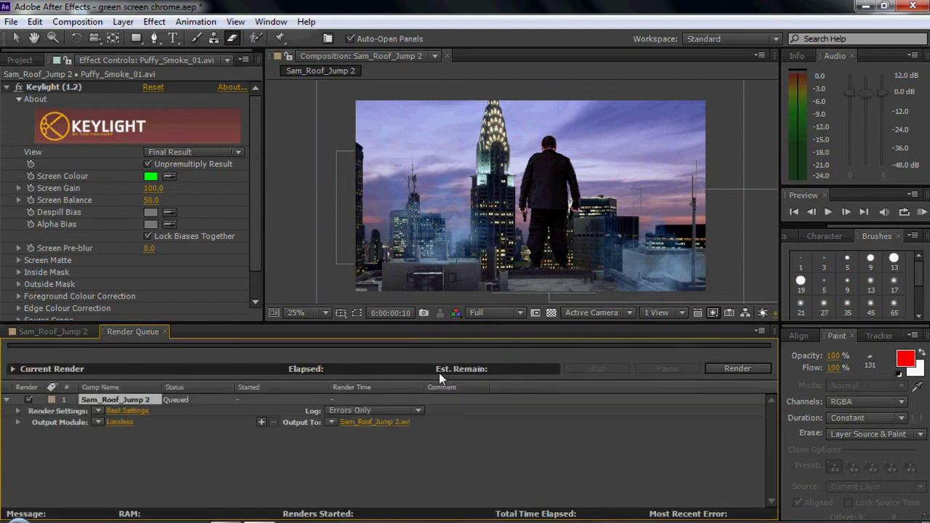